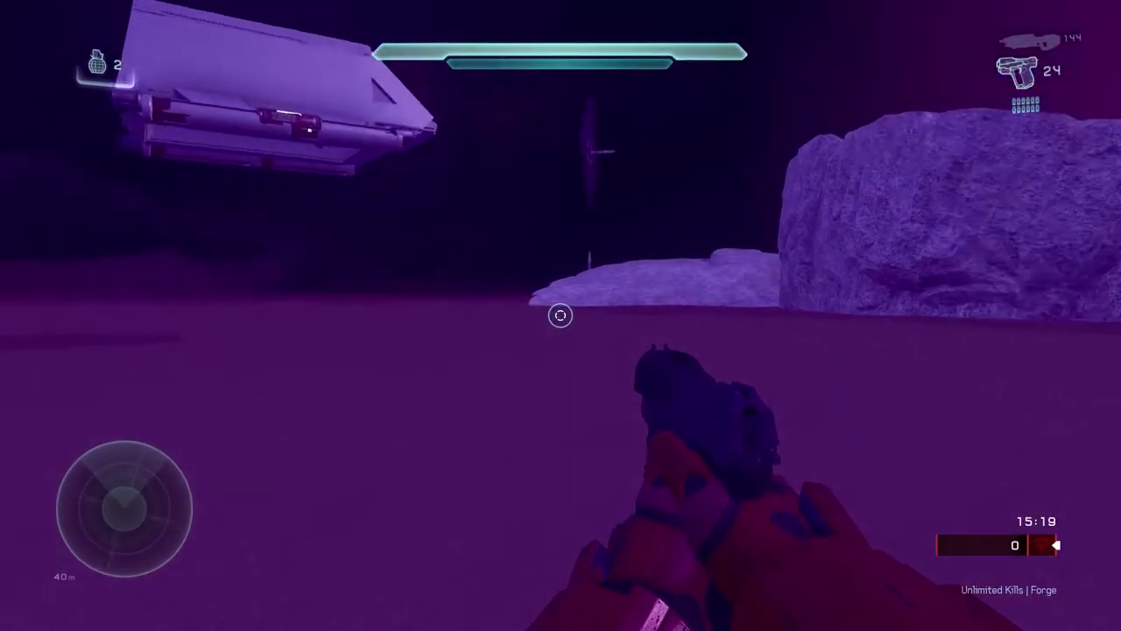
Step: Select the orange block at the end of the striped wall and open its Script 1 in the object properties
key(Tab)
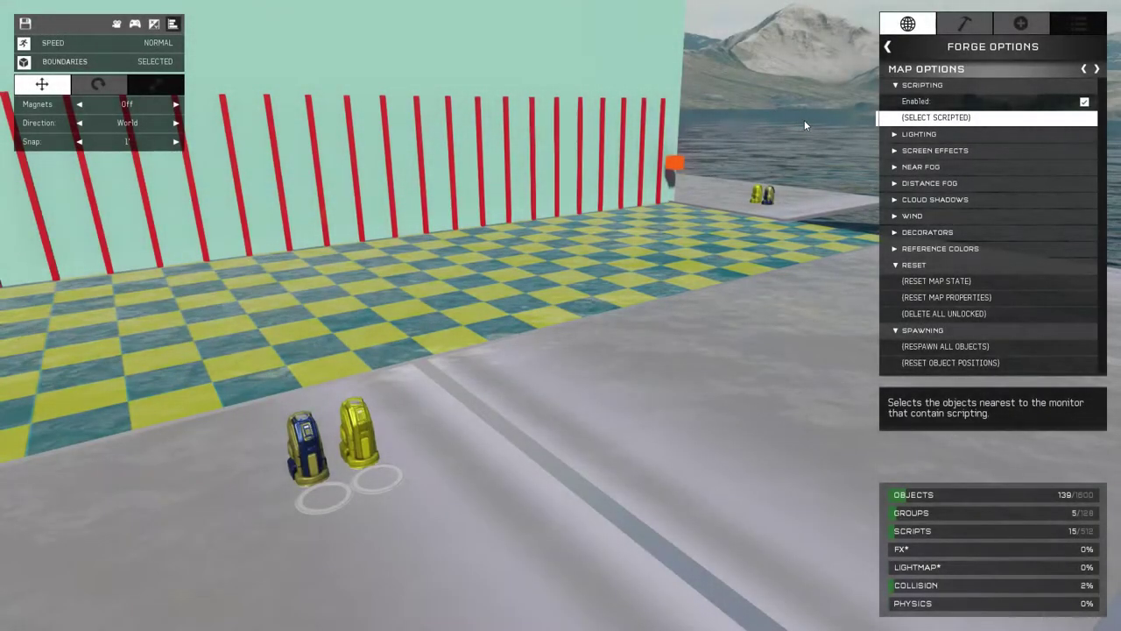
right_drag(805, 120, 560, 320)
key(w)
click(585, 337)
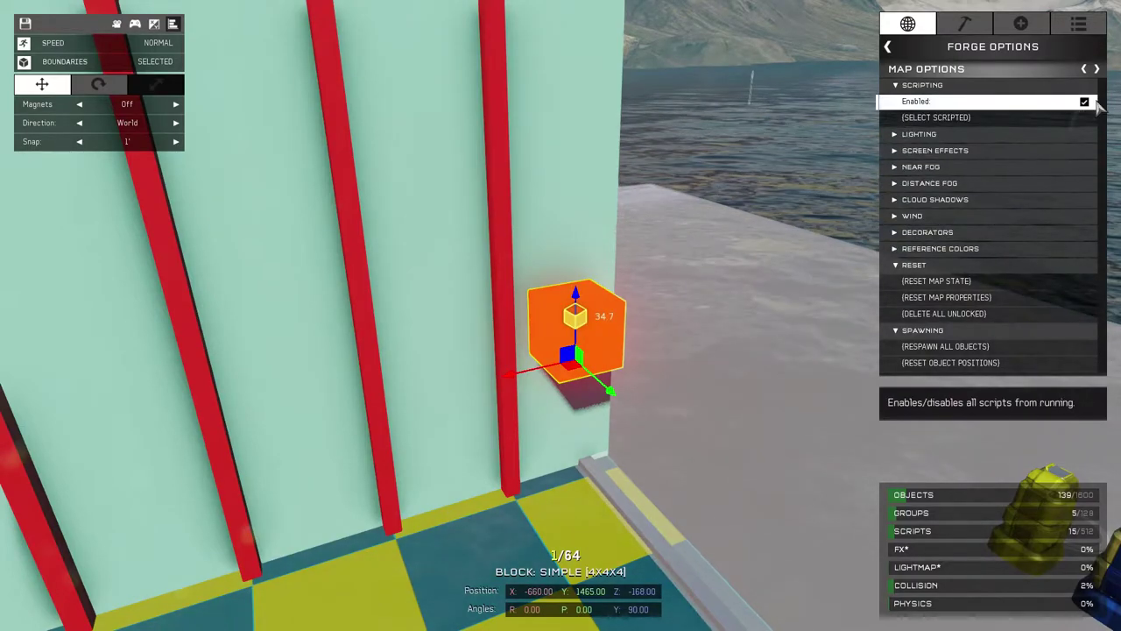
click(1085, 26)
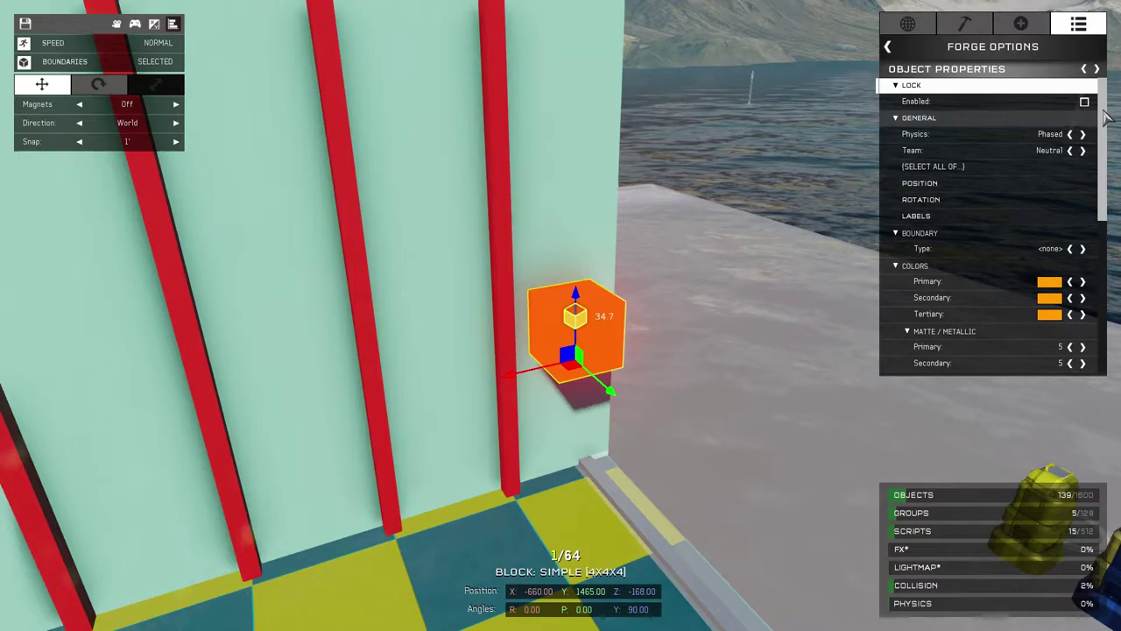
scroll(1100, 175, down, 5)
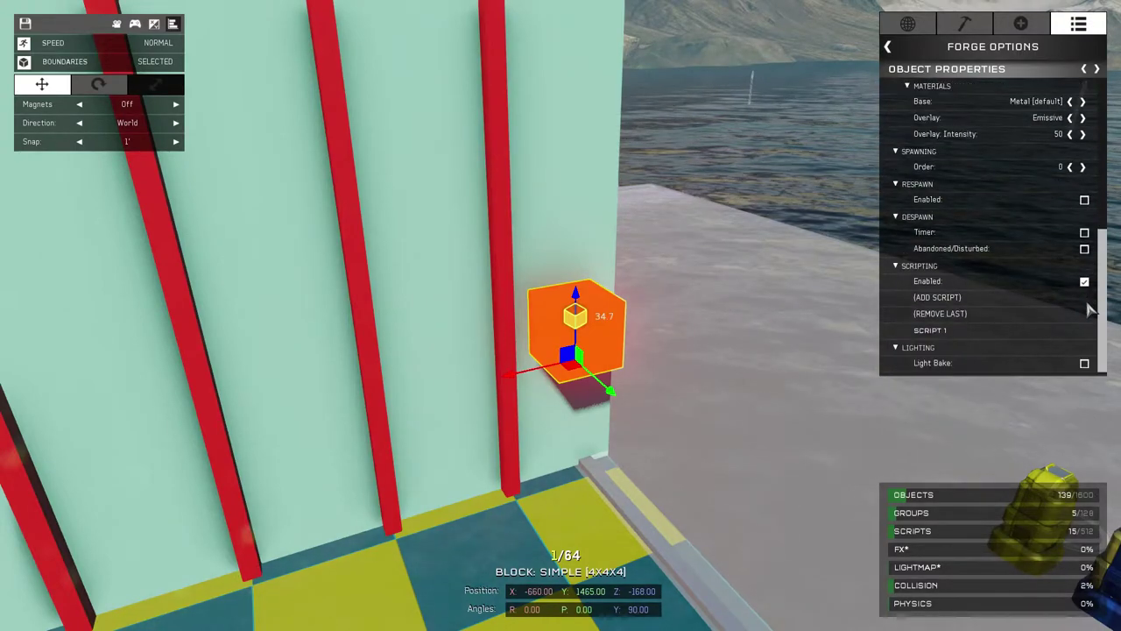
click(1030, 333)
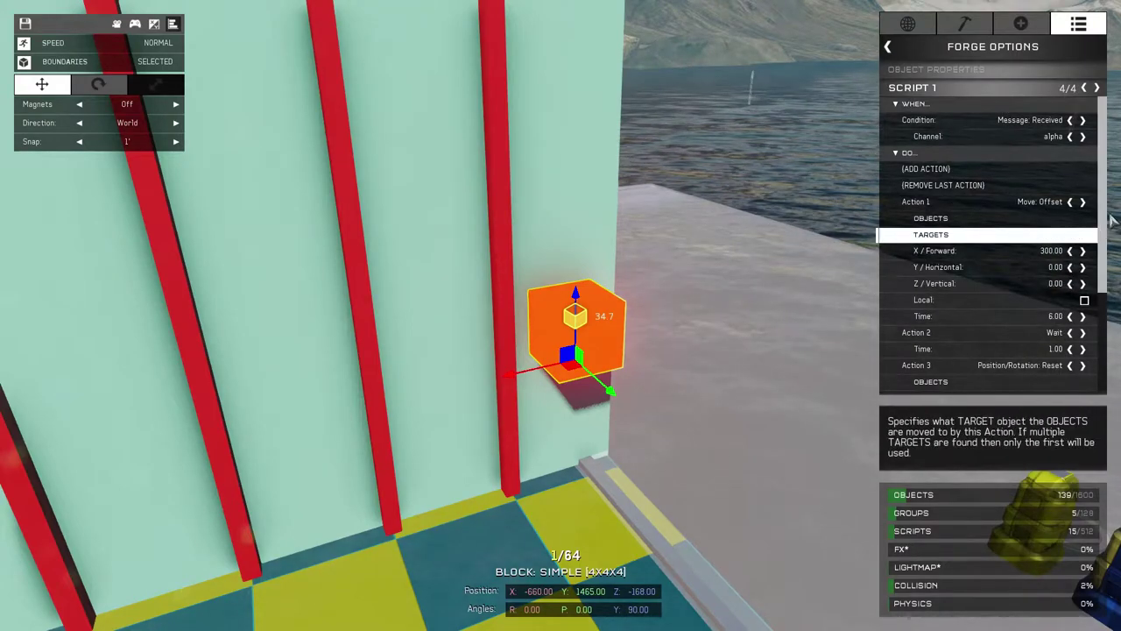
Step: Examine the orange block's Script 1 from its trigger condition through its actions and options, then deselect the block
scroll(1111, 178, down, 3)
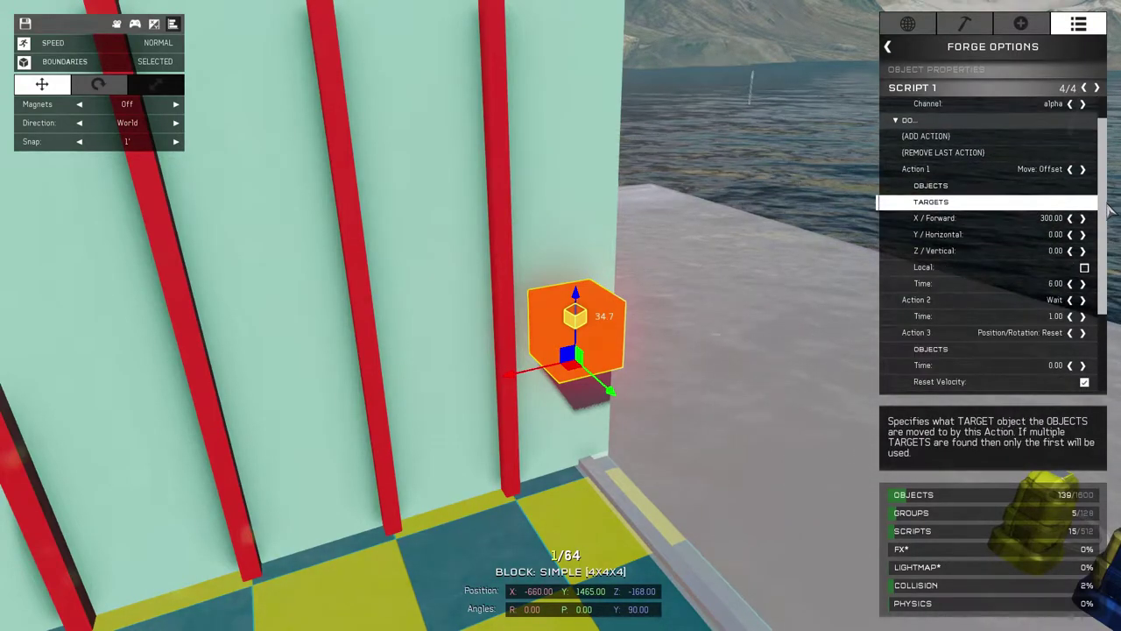
scroll(1111, 222, down, 1)
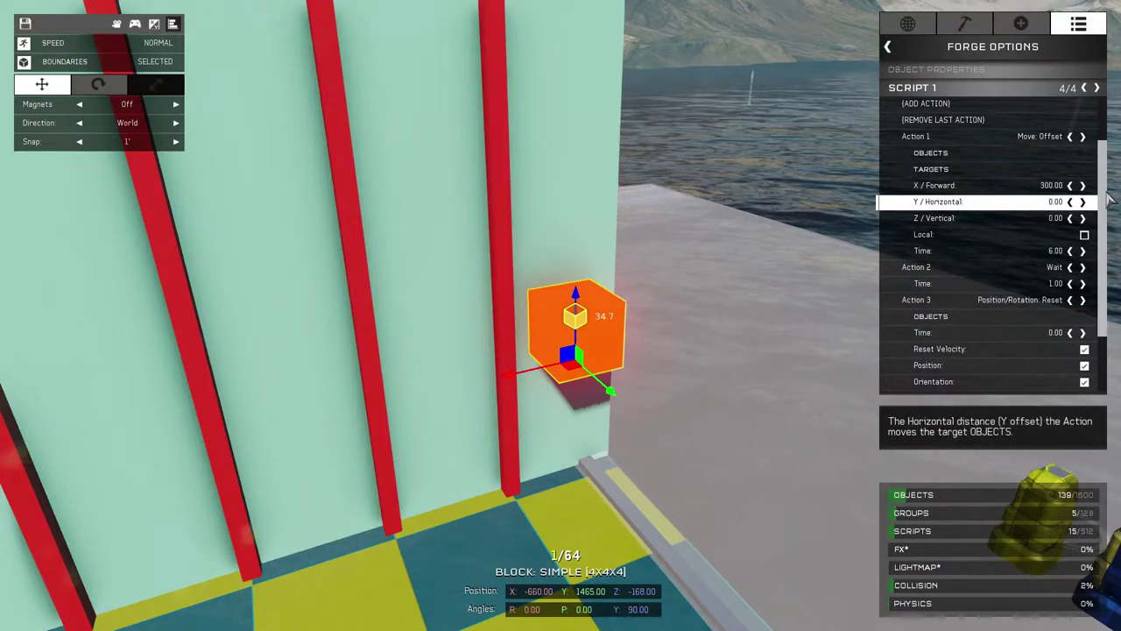
scroll(1111, 200, down, 4)
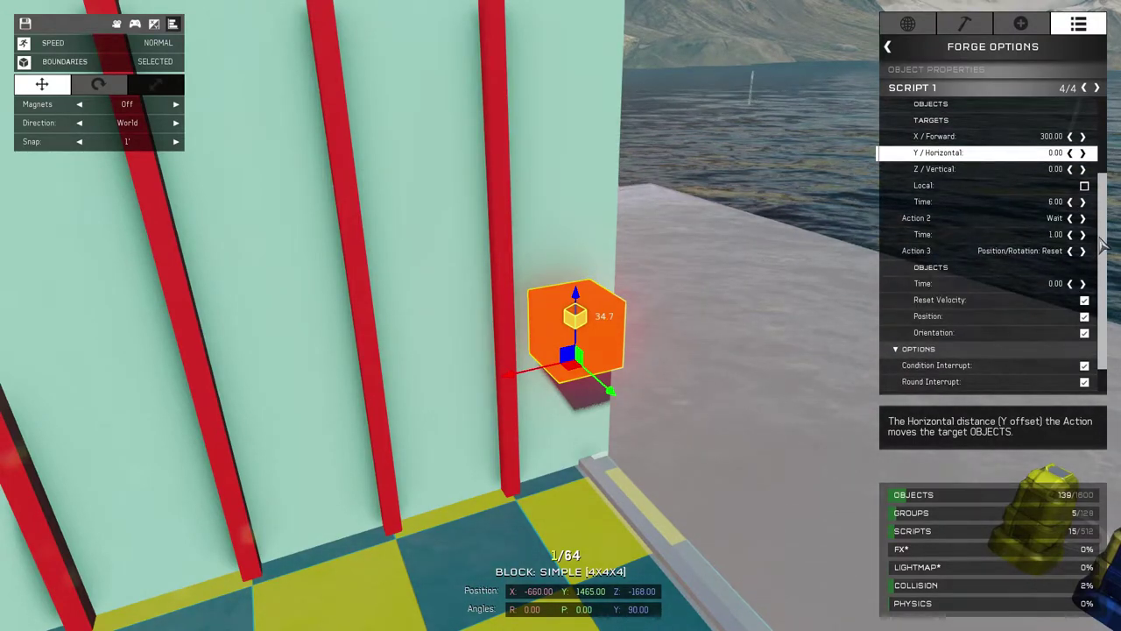
scroll(1102, 253, down, 1)
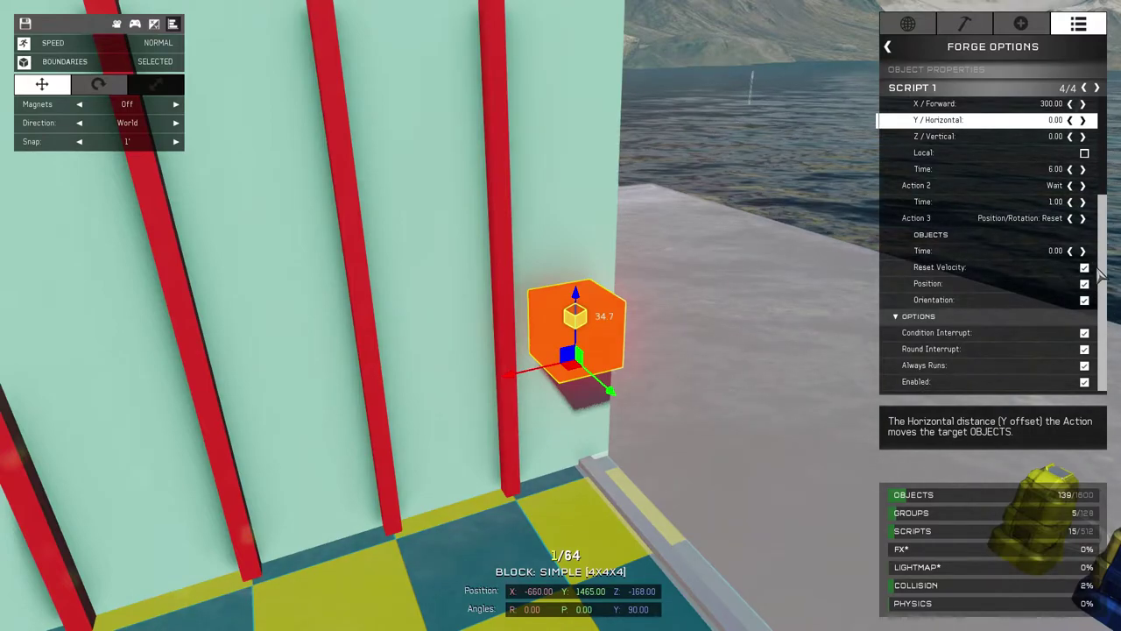
scroll(1102, 274, up, 6)
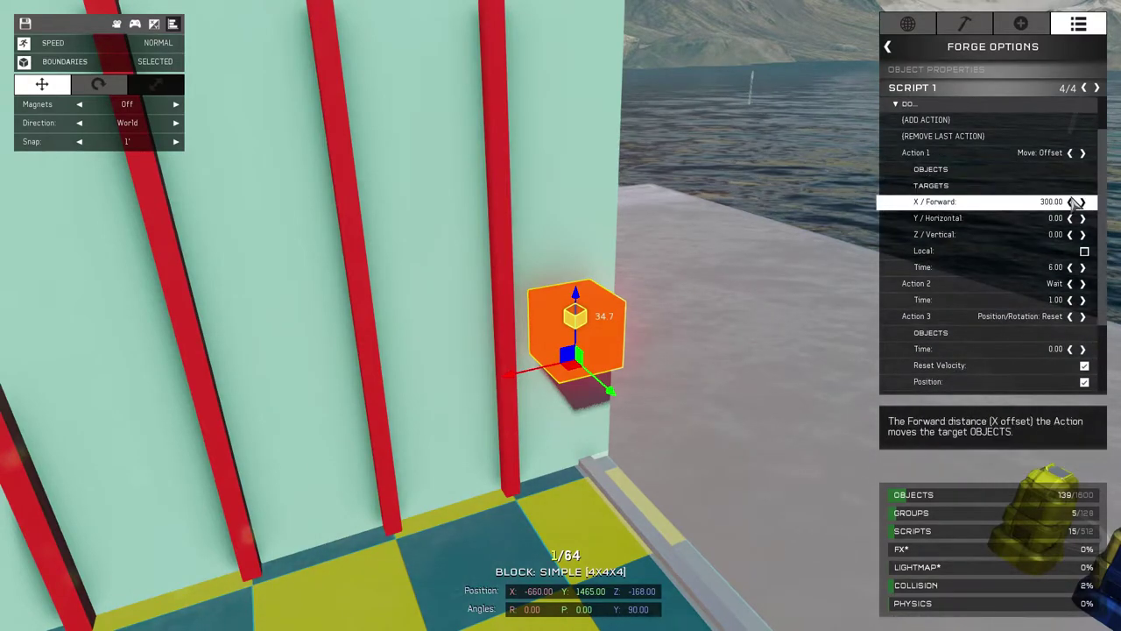
scroll(1104, 263, down, 6)
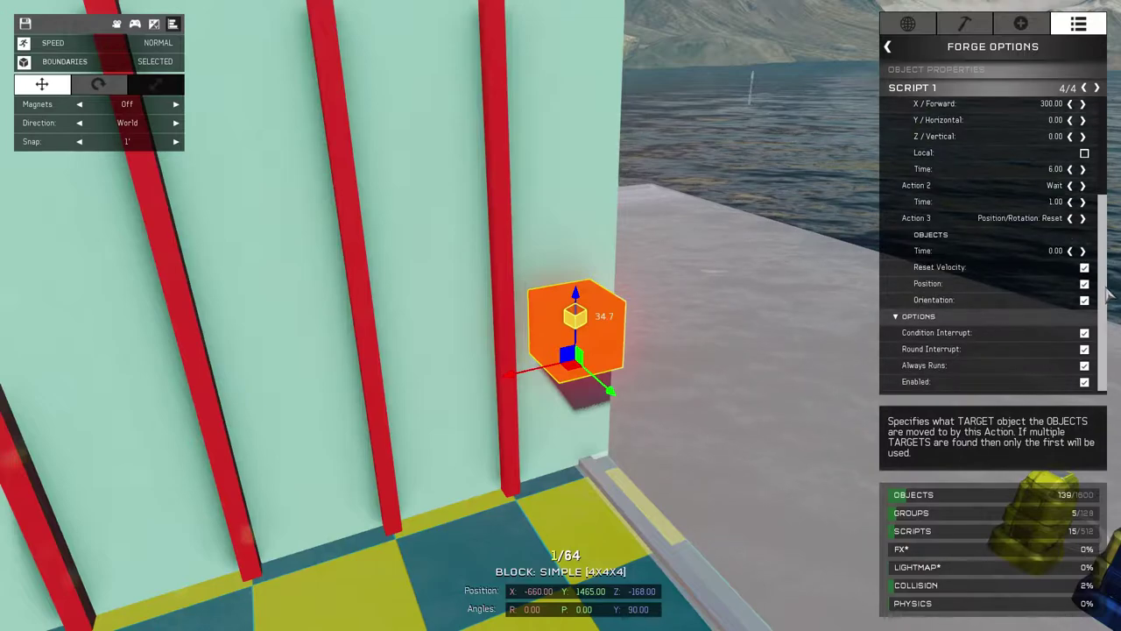
scroll(1106, 294, up, 9)
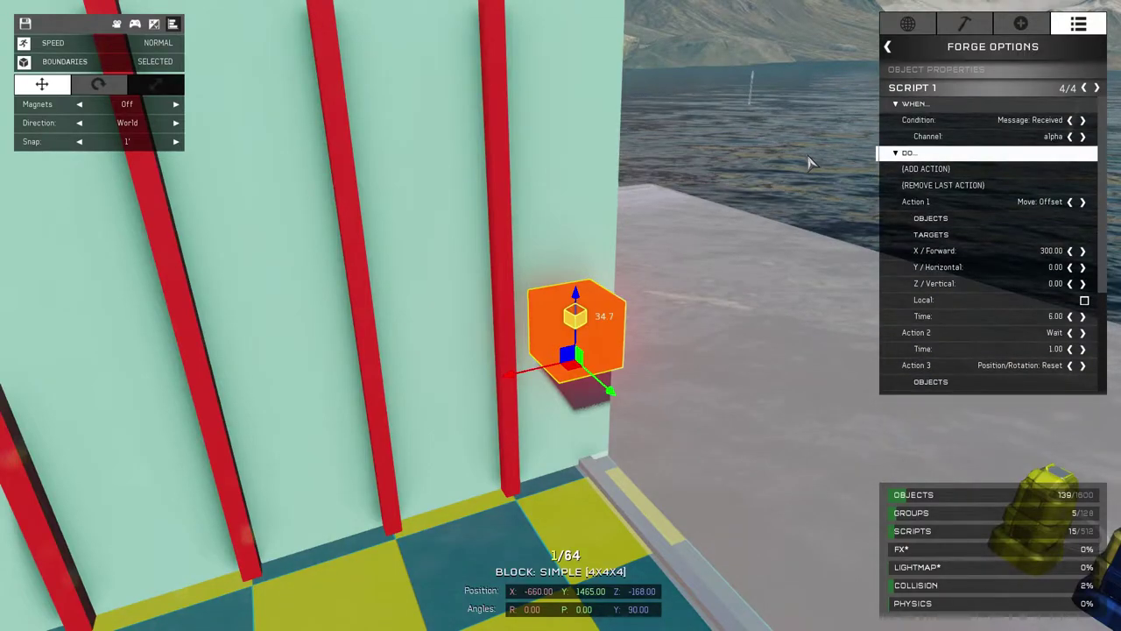
key(Escape)
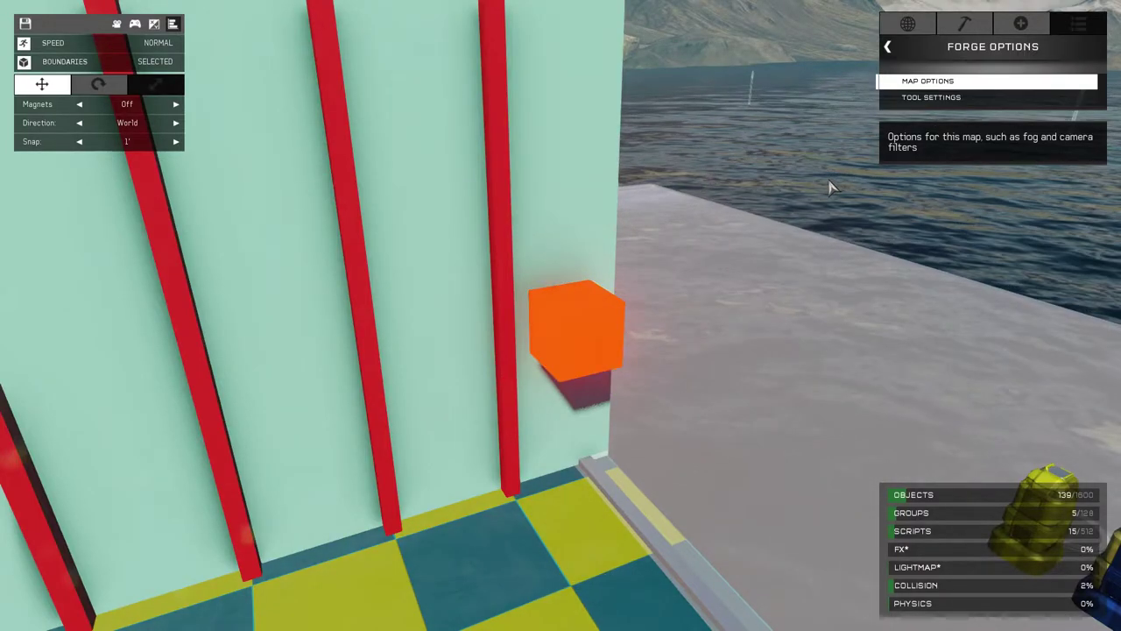
Step: Switch from the Forge editor to player mode and approach the blue keypad terminal facing the wall
key(s)
key(r)
key(s)
key(w)
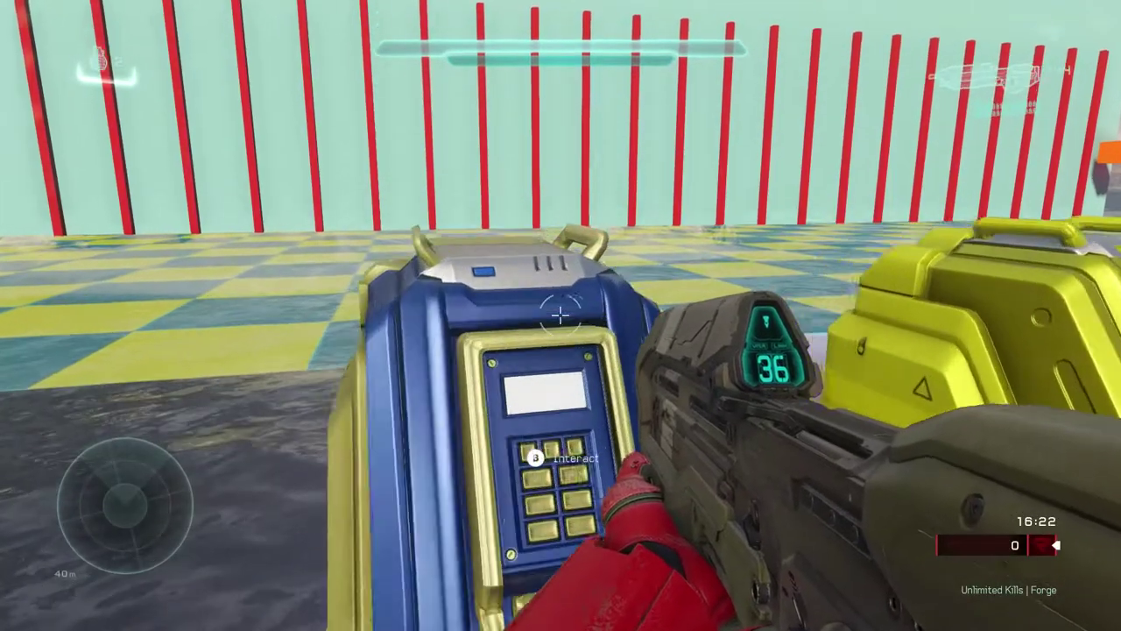
Step: Test the blue terminal's script and watch how the orange block travels along the striped wall
key(a)
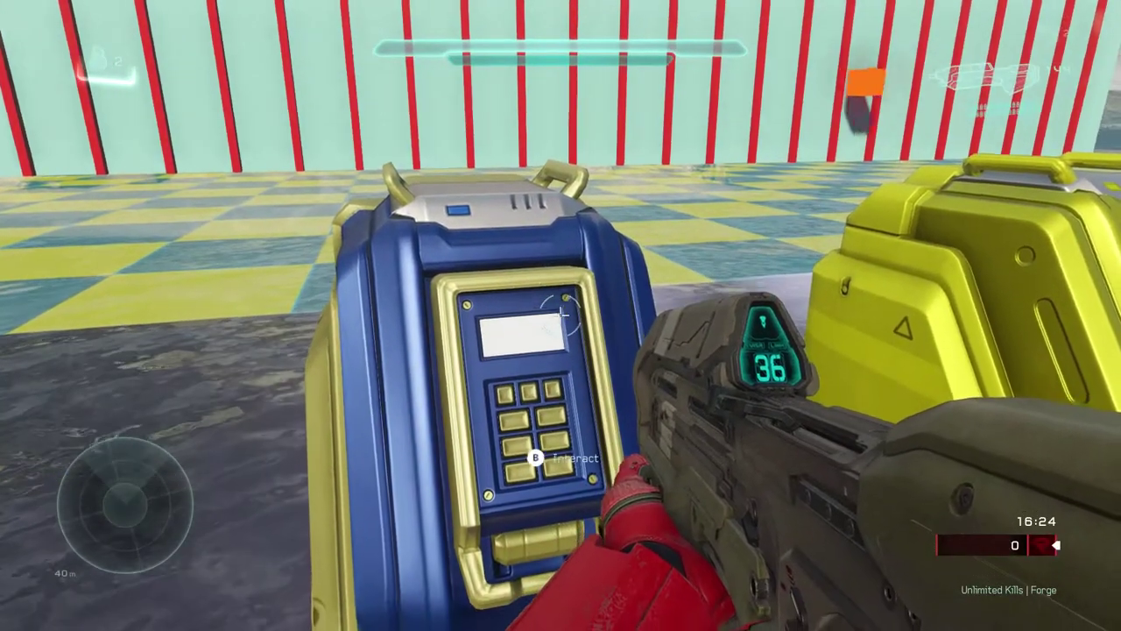
key(a)
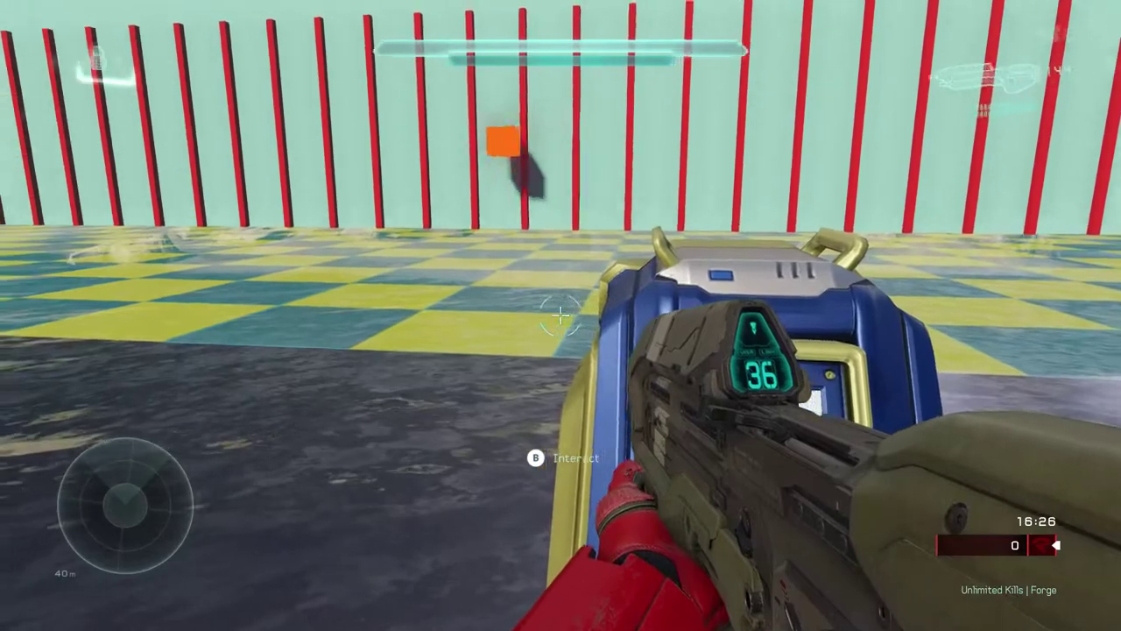
key(a)
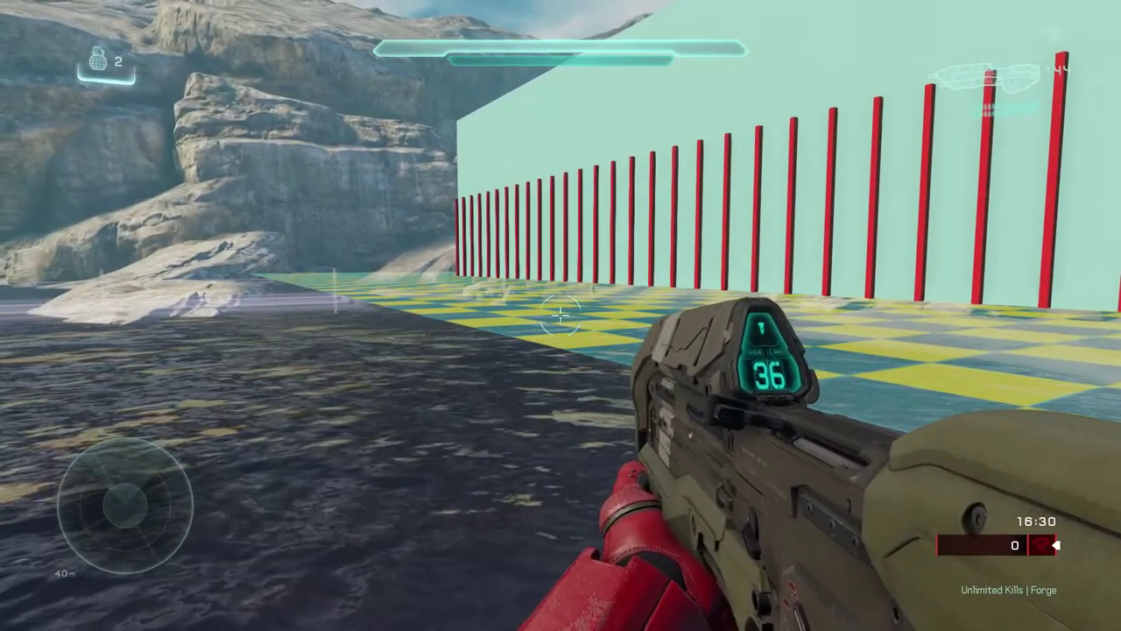
key(a)
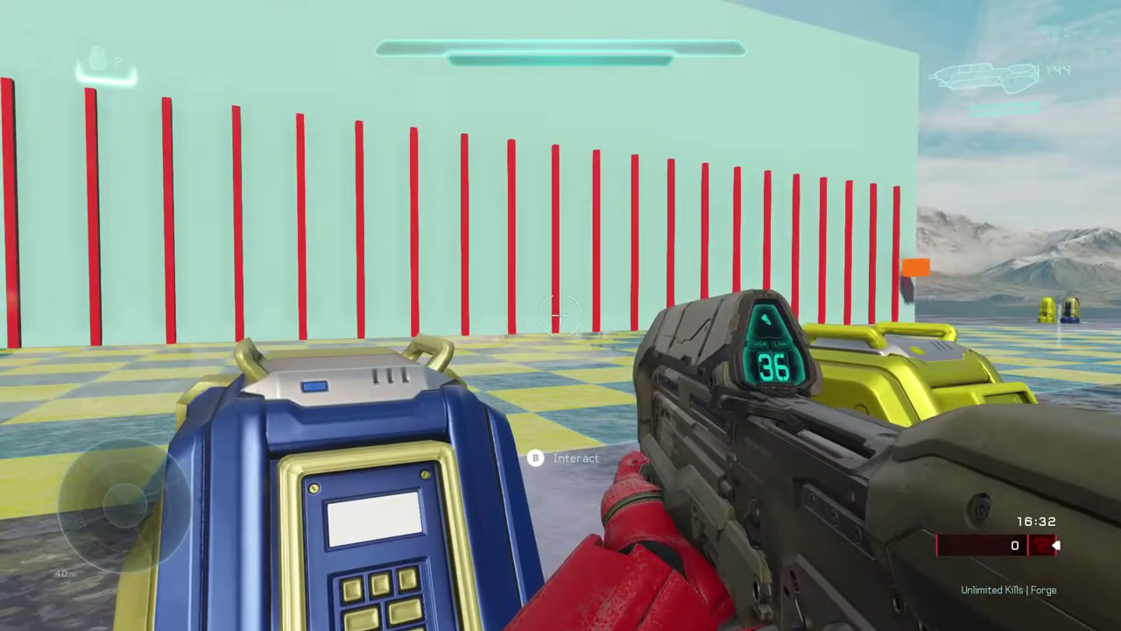
key(d)
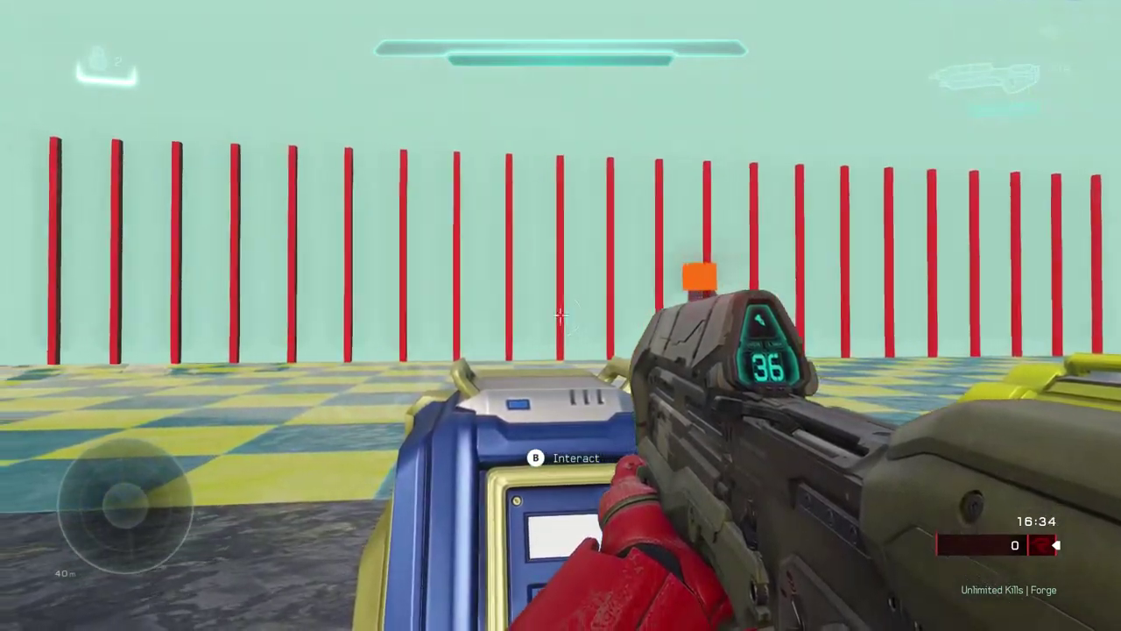
key(a)
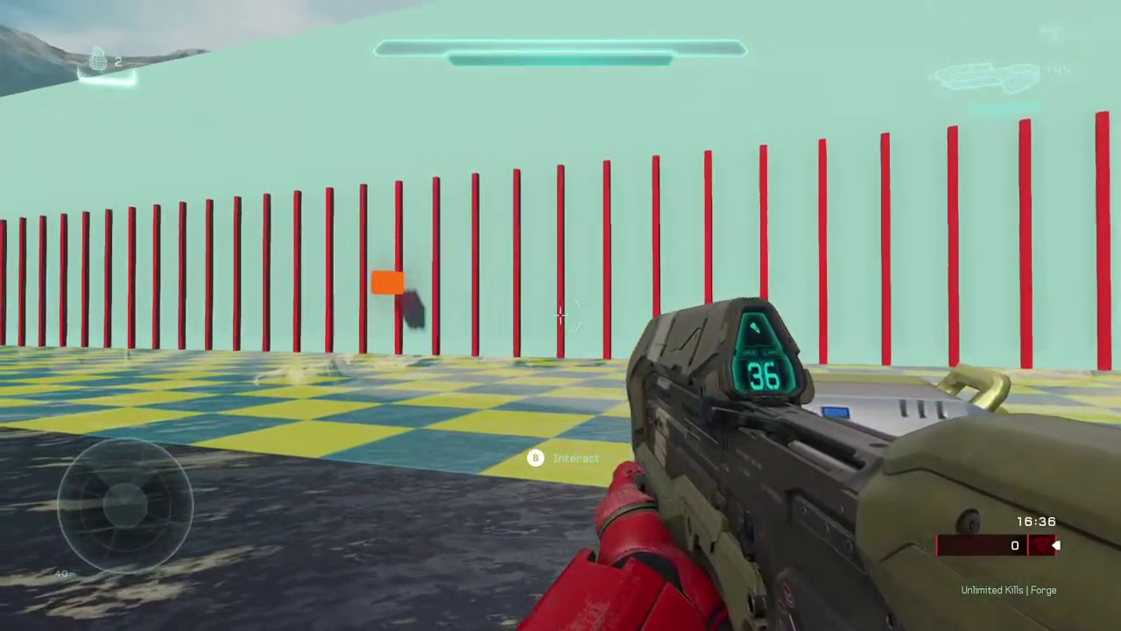
key(a)
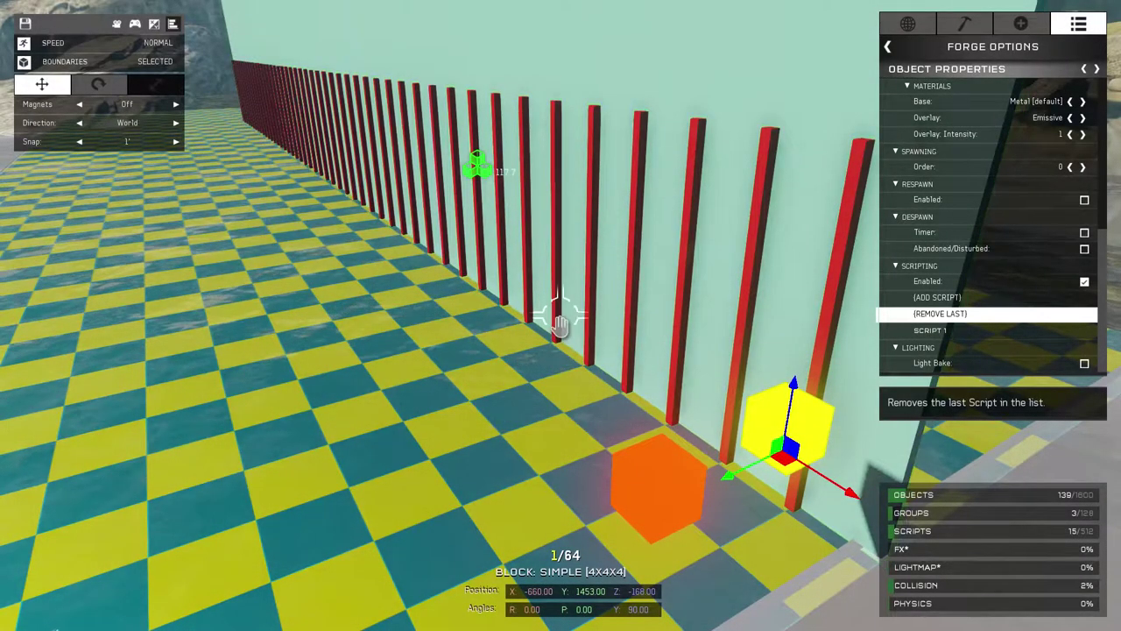
Step: Examine the condition and action in the yellow block's Script 1, then return to its object properties
right_drag(561, 326, 560, 326)
mouse_move(1109, 254)
mouse_down()
mouse_move(1108, 143)
mouse_move(1107, 256)
mouse_up()
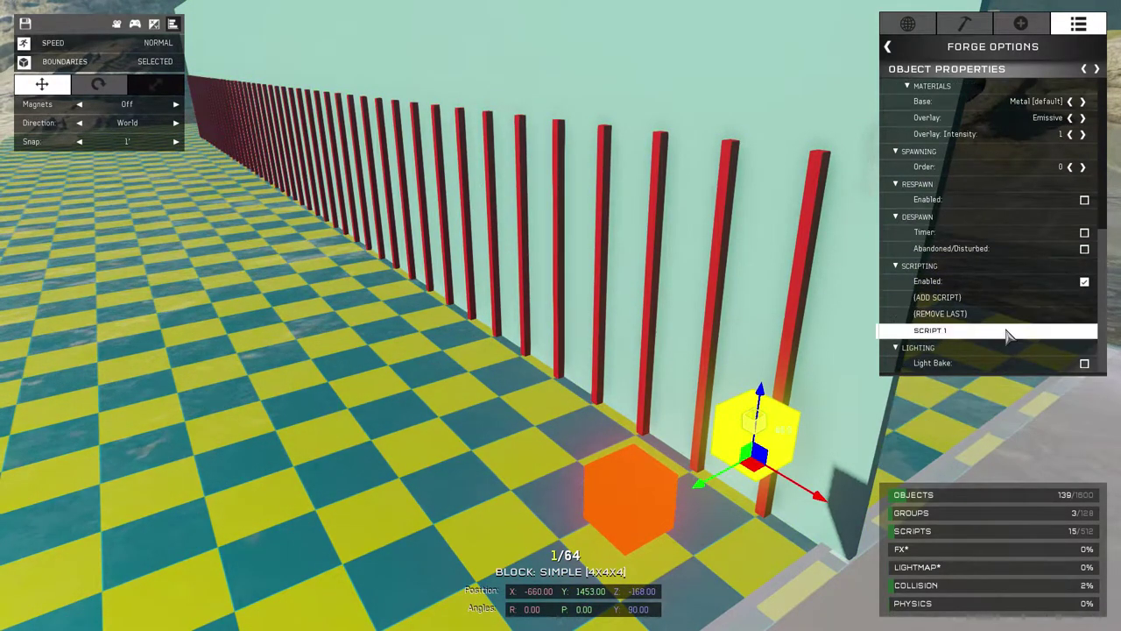
click(1007, 330)
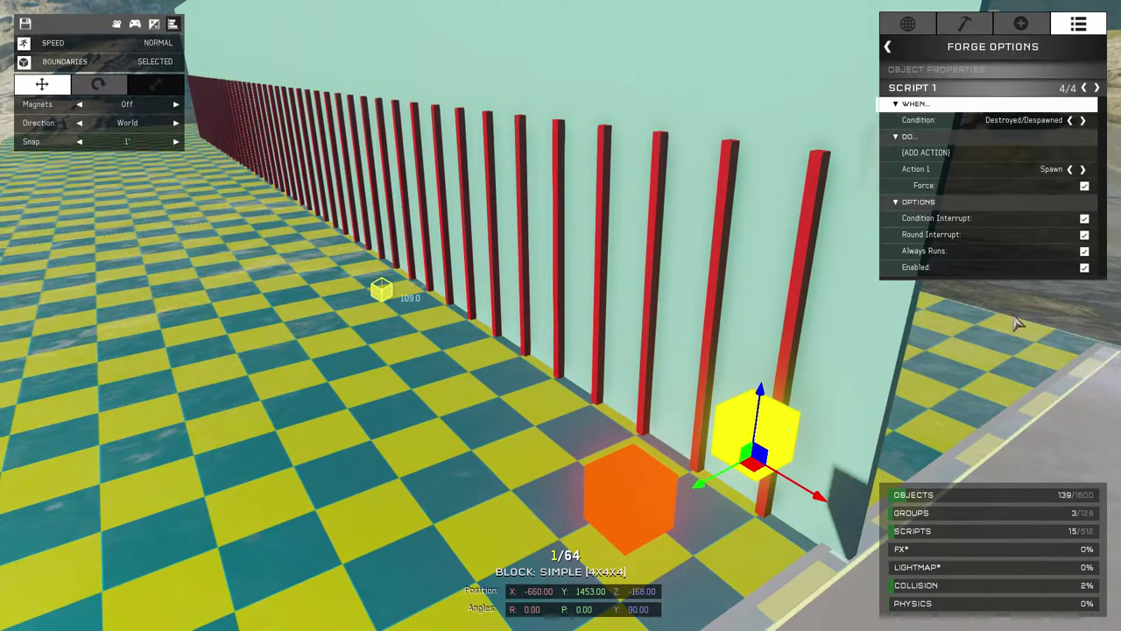
click(892, 49)
Step: Check the labels assigned to the yellow block and leave the label list
scroll(1107, 298, down, 2)
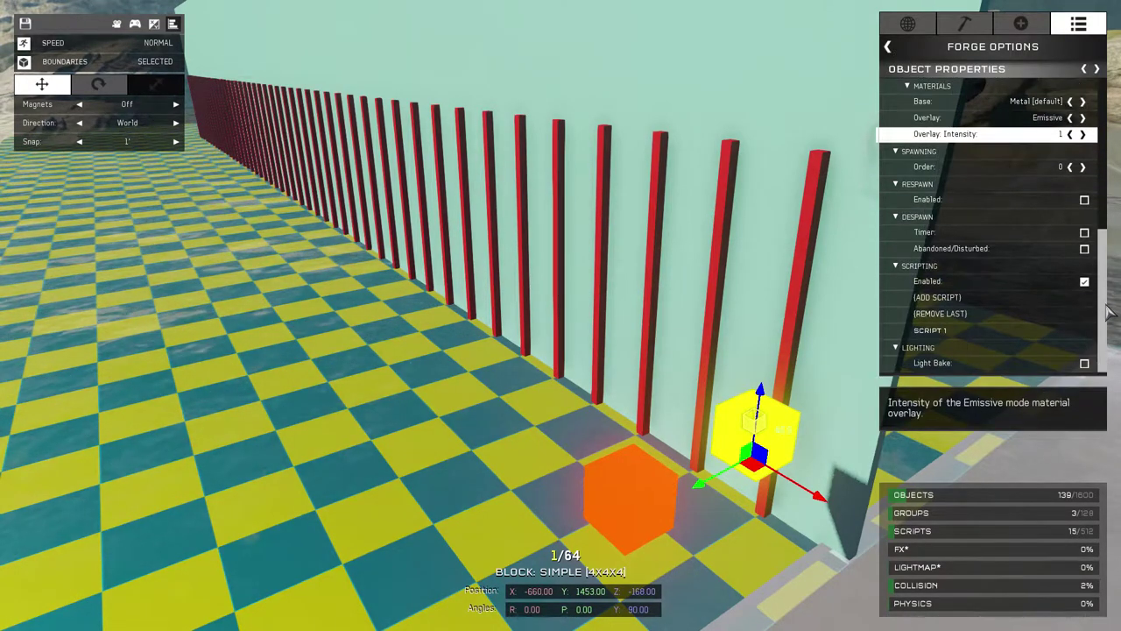
scroll(1108, 298, up, 10)
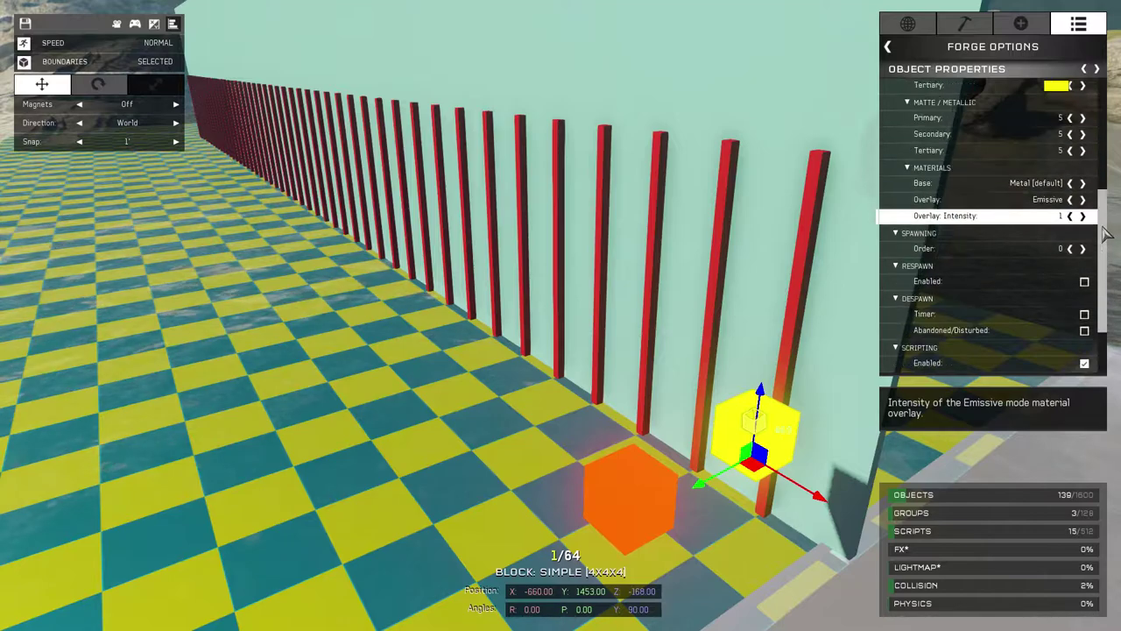
click(970, 184)
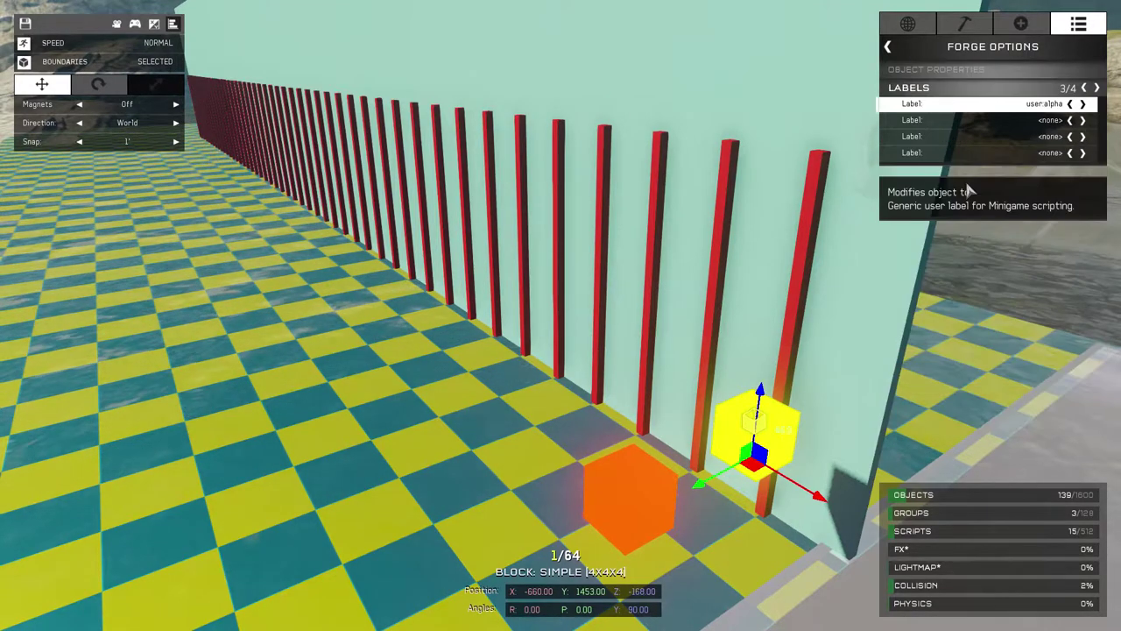
click(889, 48)
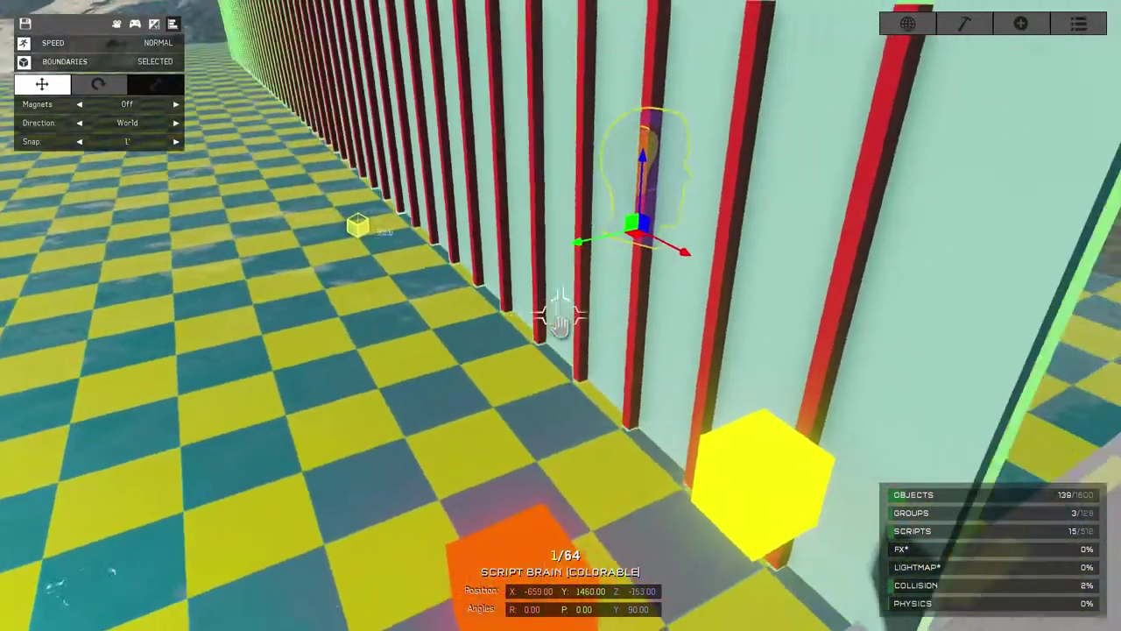
Step: Move the Script Brain above the blocks along the Y axis to 1466.00
key(s)
key(a)
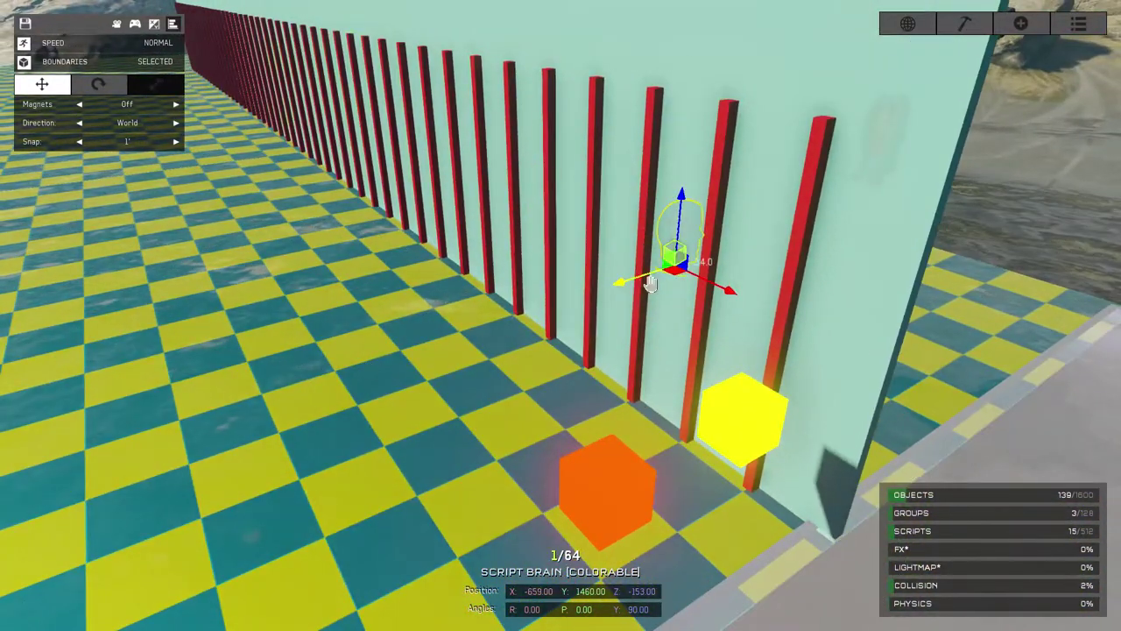
drag(651, 282, 558, 327)
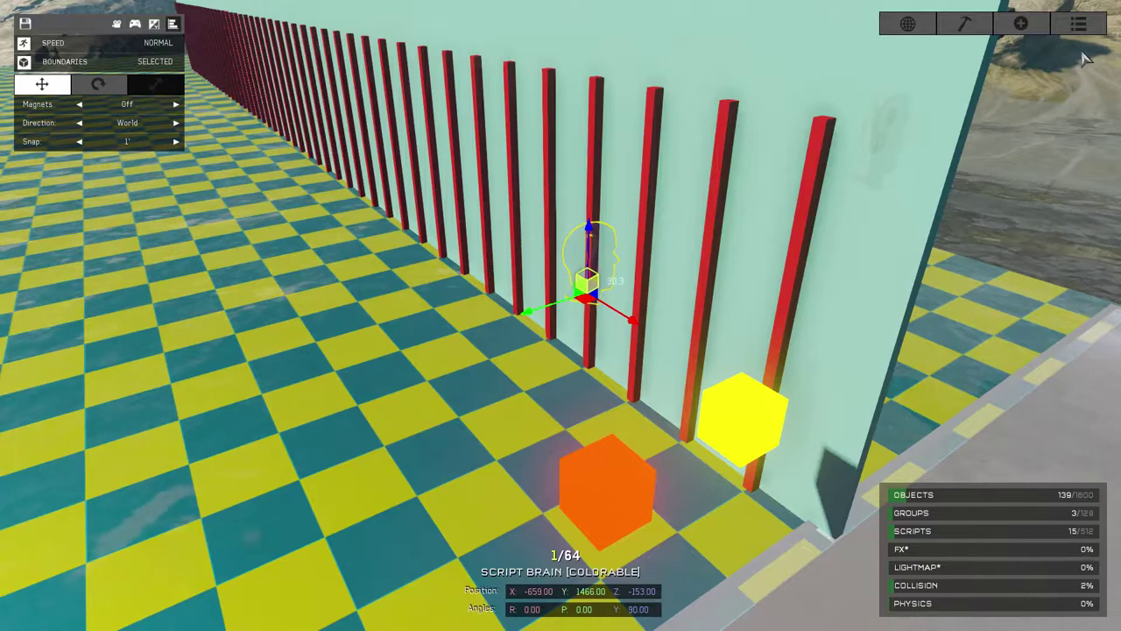
Step: Open the Script Brain's Script 1 and examine its message condition and its spawn, wait and despawn actions
click(1081, 25)
scroll(1078, 175, down, 5)
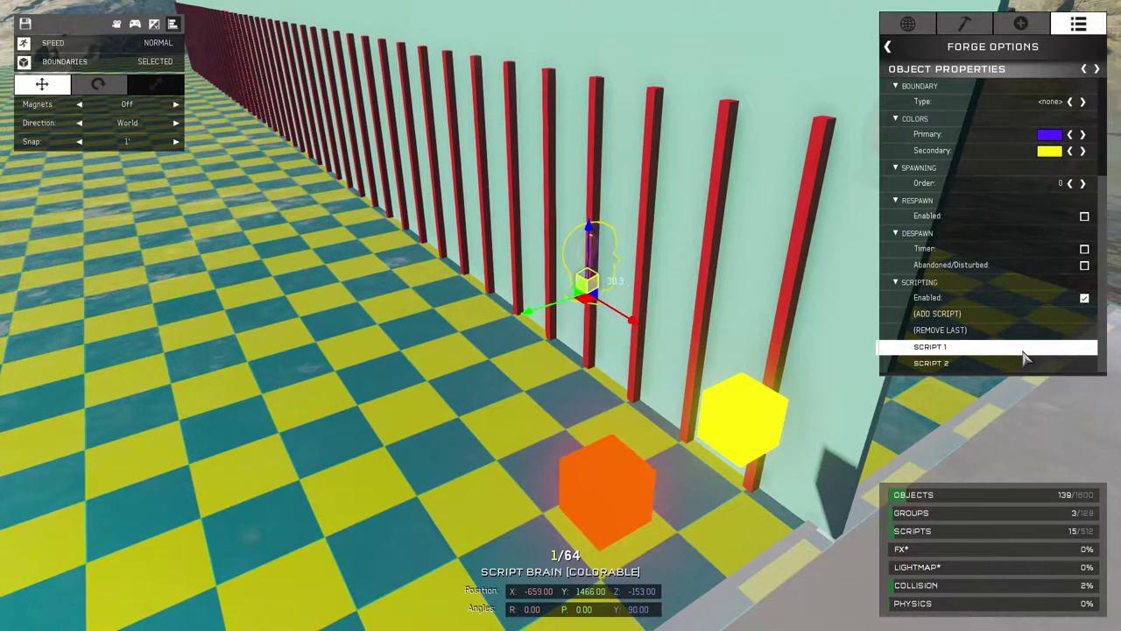
click(1029, 352)
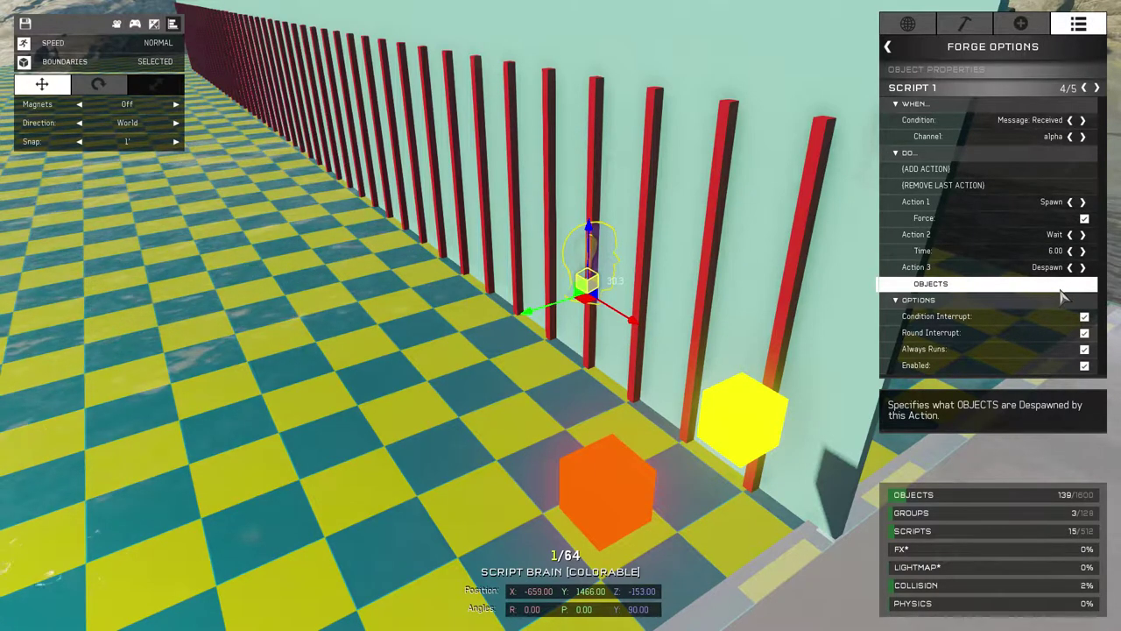
Step: Examine the Script Brain's Script 2, including its timer condition, the objects targeted by its Move: Offset action, and its options
click(1098, 89)
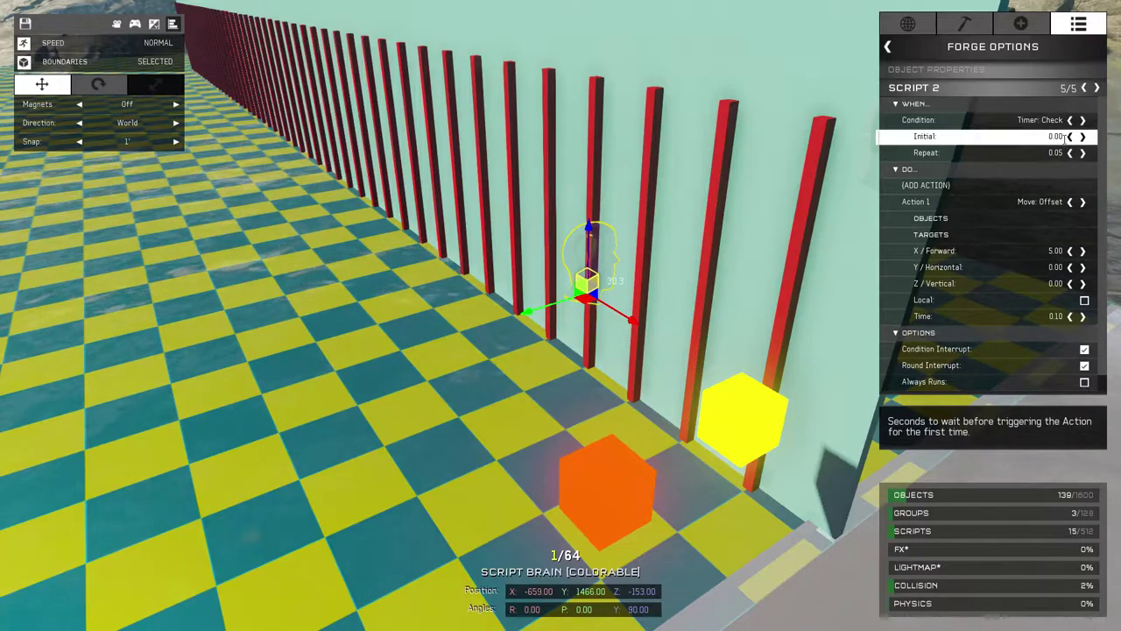
click(1054, 225)
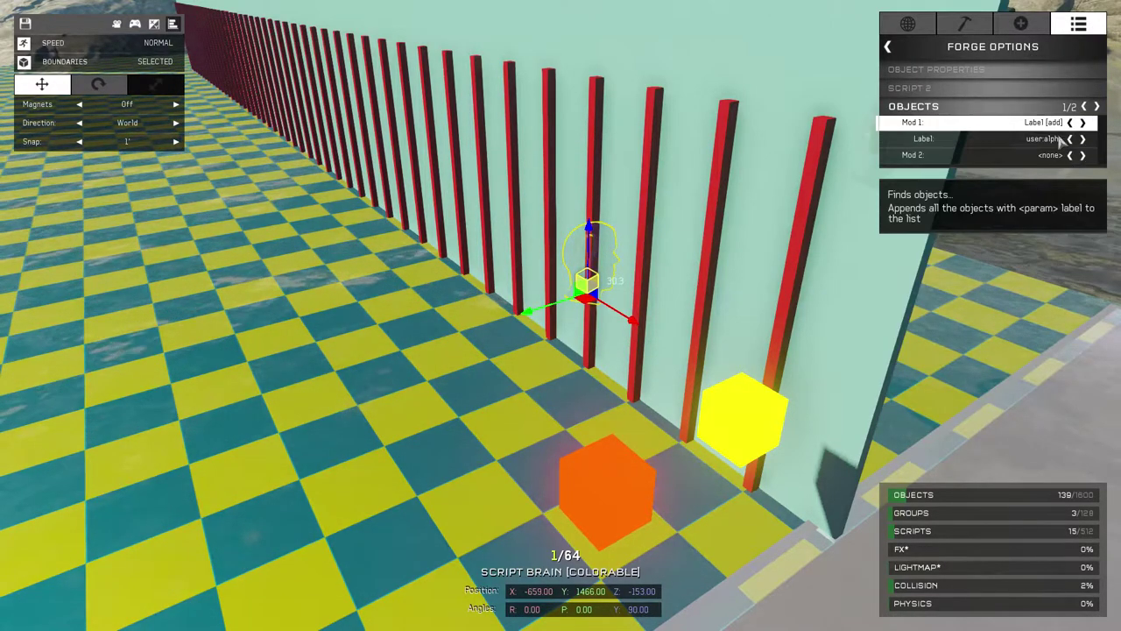
click(894, 51)
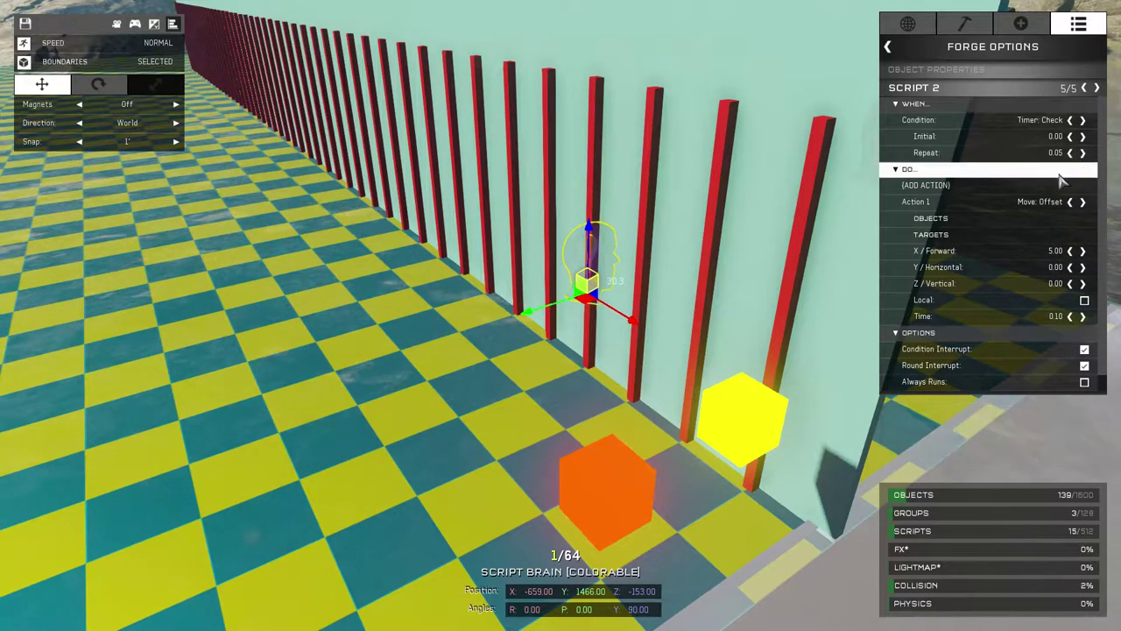
scroll(1057, 302, down, 1)
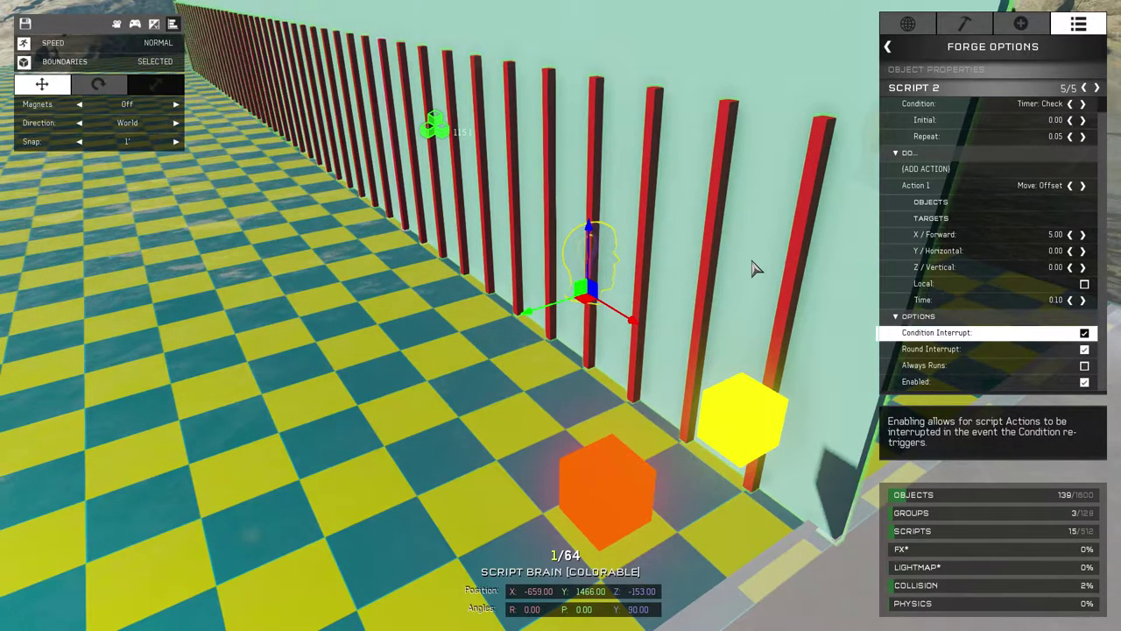
Step: Enter player mode, check the Look Inversion control setting and return to the game
key(s)
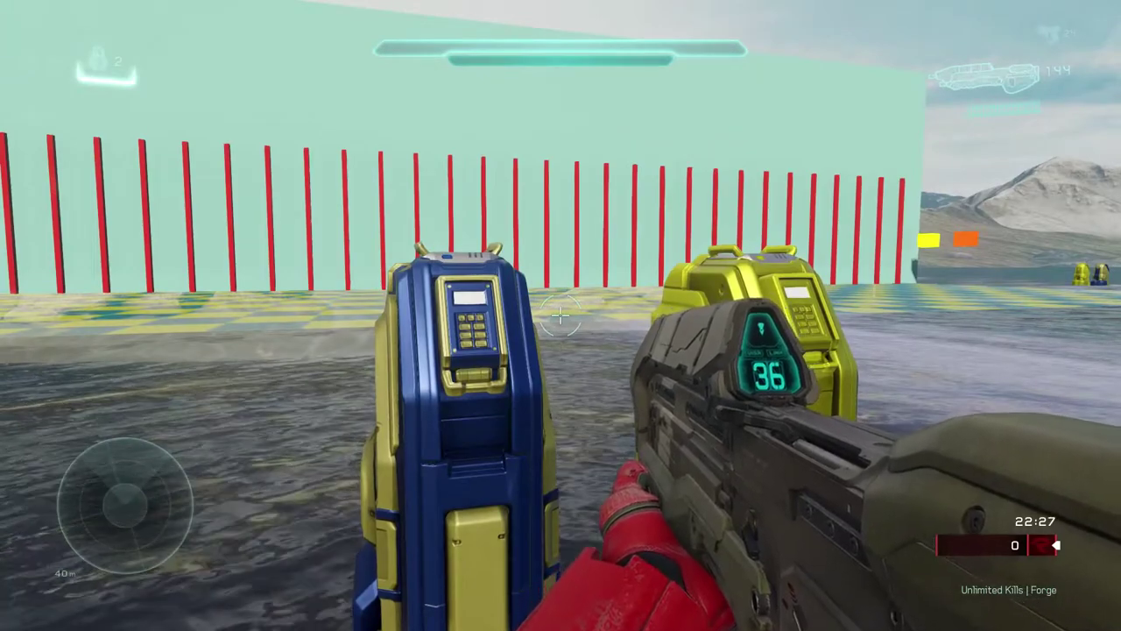
key(Escape)
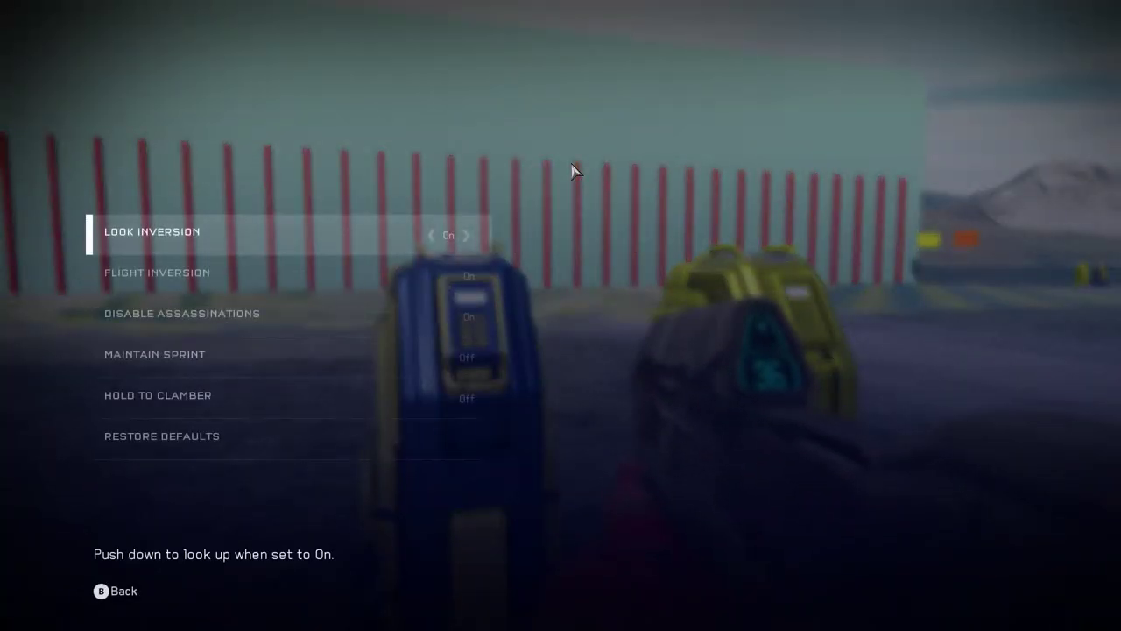
key(Escape)
key(Escape)
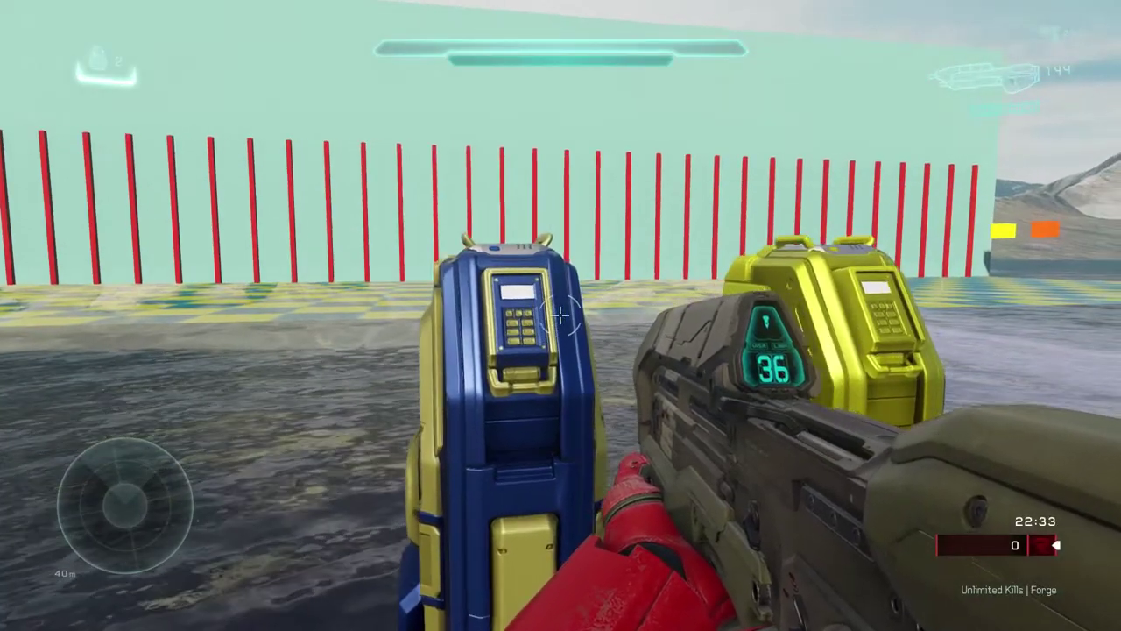
Step: Watch the yellow and orange blocks travel along the wall in player mode, compare their motion, and return to Forge editing
key(w)
key(s)
key(d)
key(w)
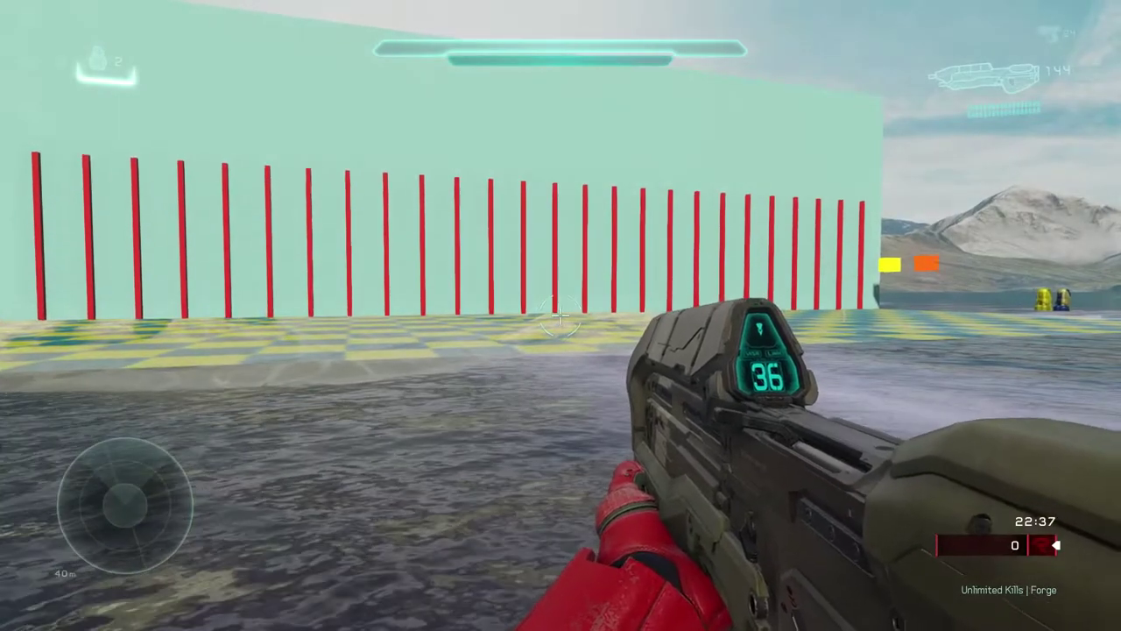
key(d)
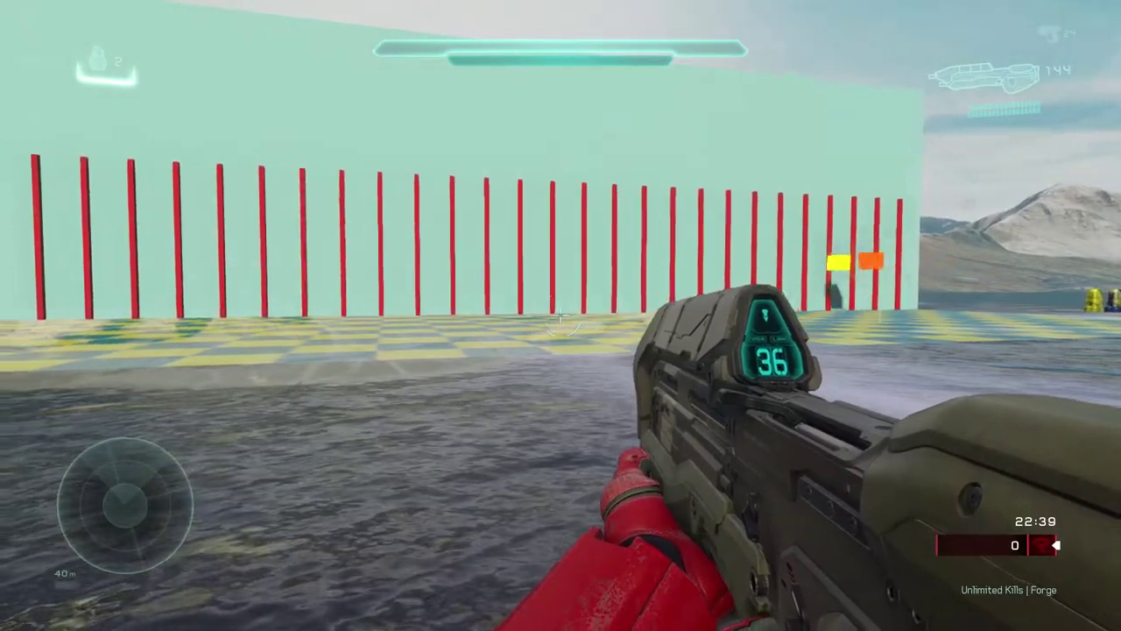
key(s)
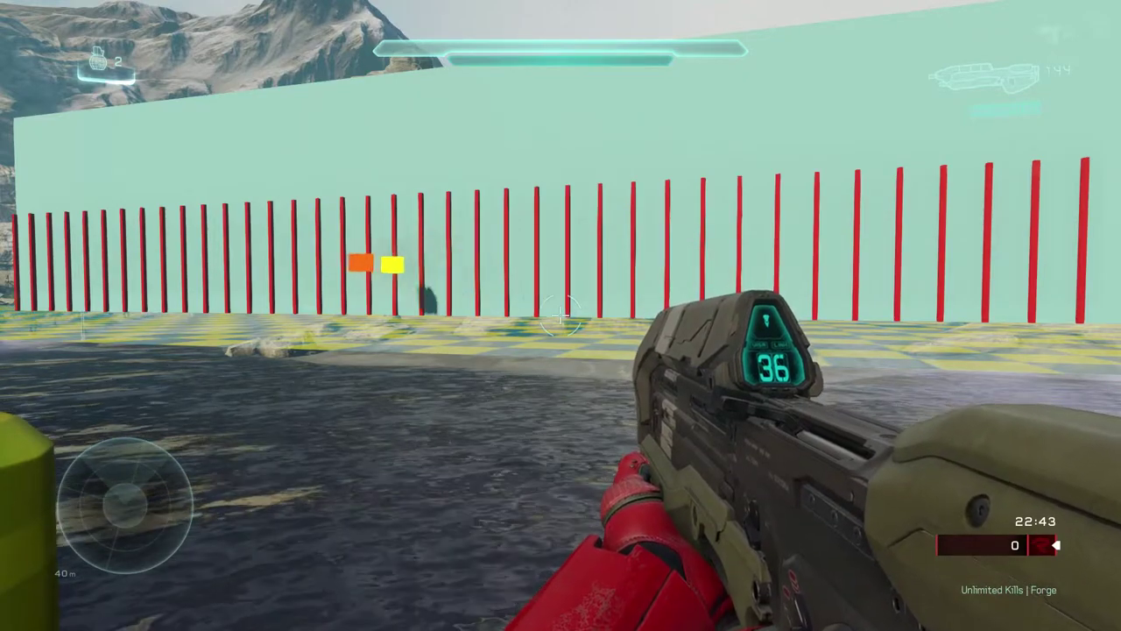
key(s)
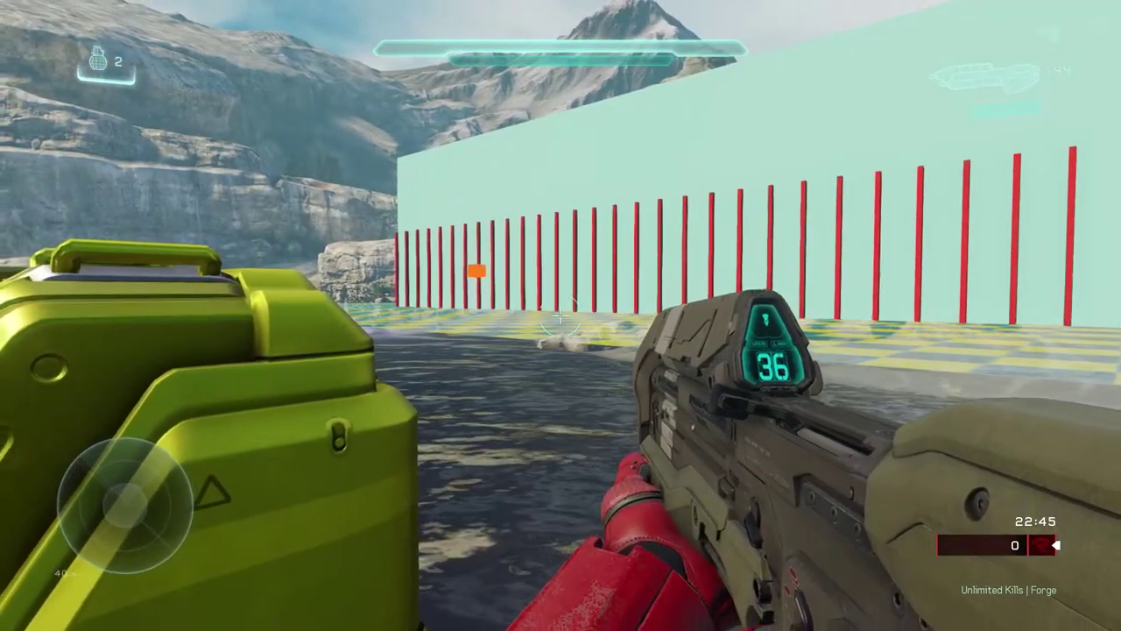
key(s)
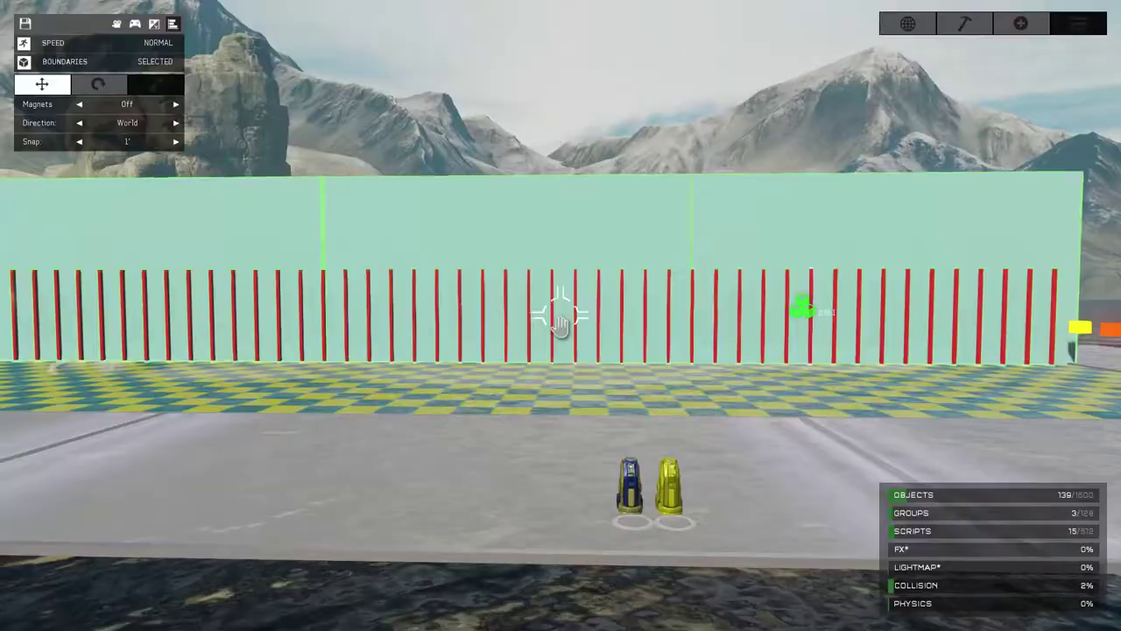
Step: Compare the labels of the small vehicle blocker at the wall's end with those of the green block beside it
key(w)
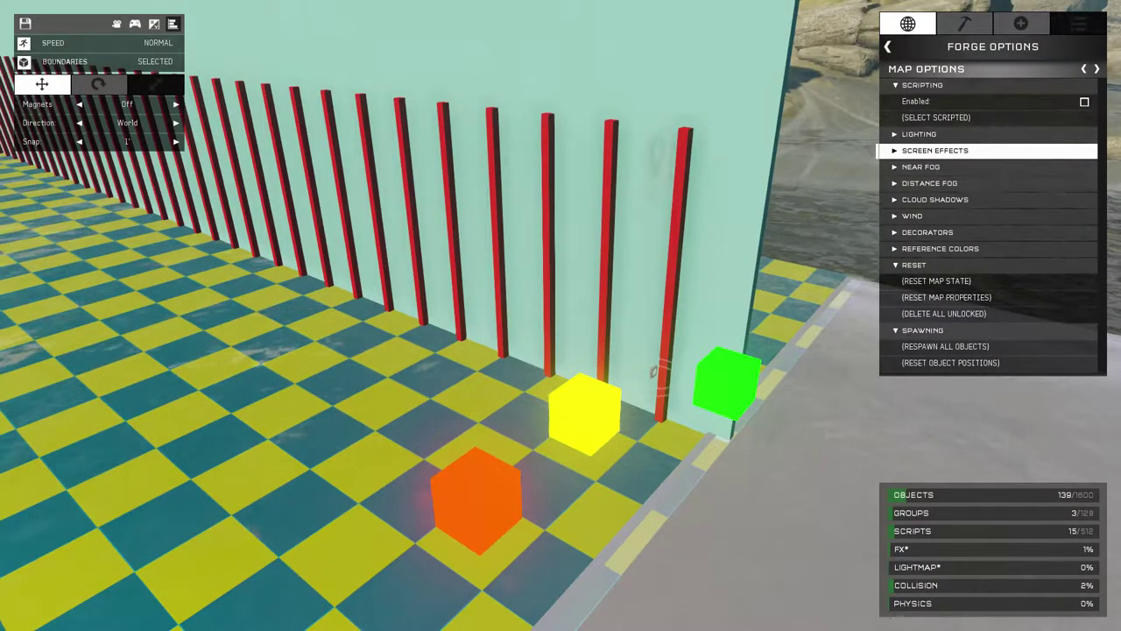
key(w)
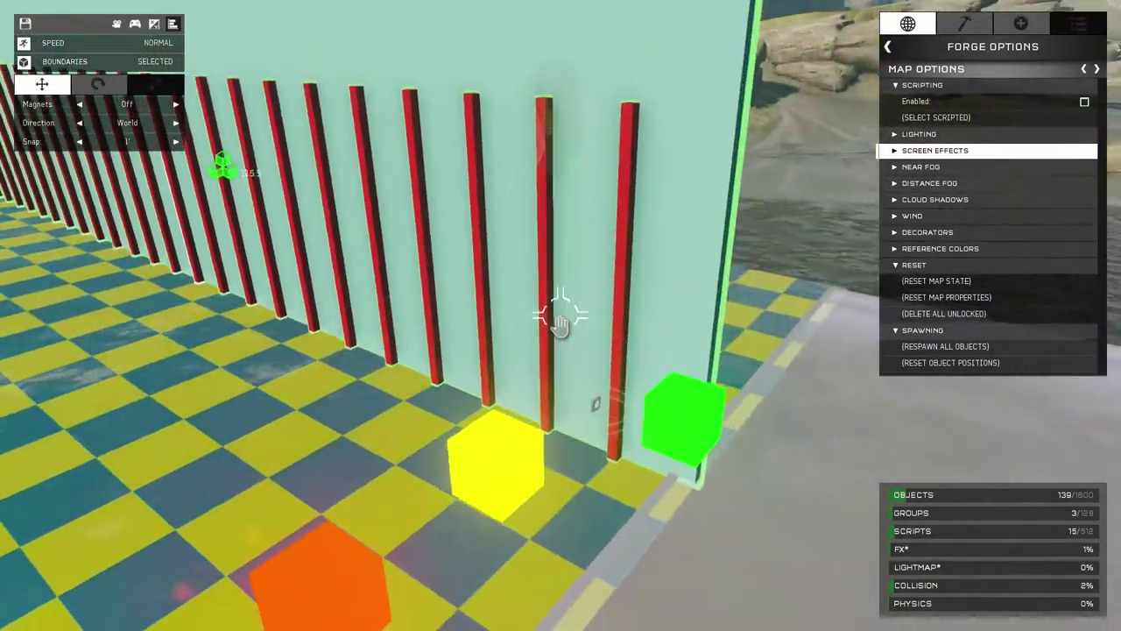
right_drag(561, 326, 561, 319)
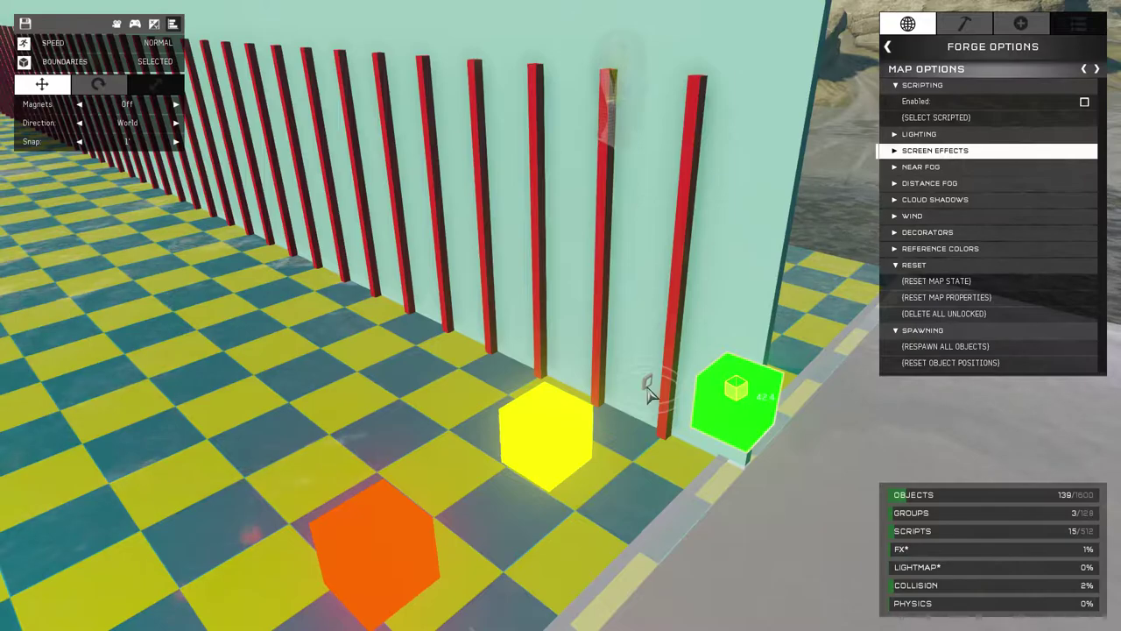
key(w)
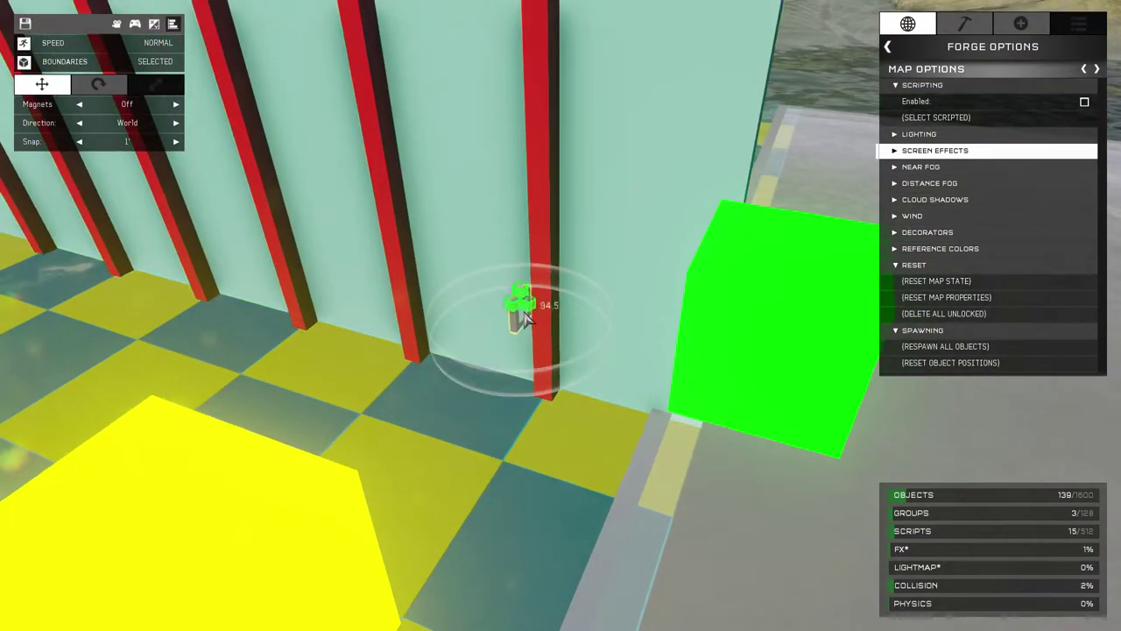
click(521, 316)
key(a)
right_drag(535, 317, 560, 326)
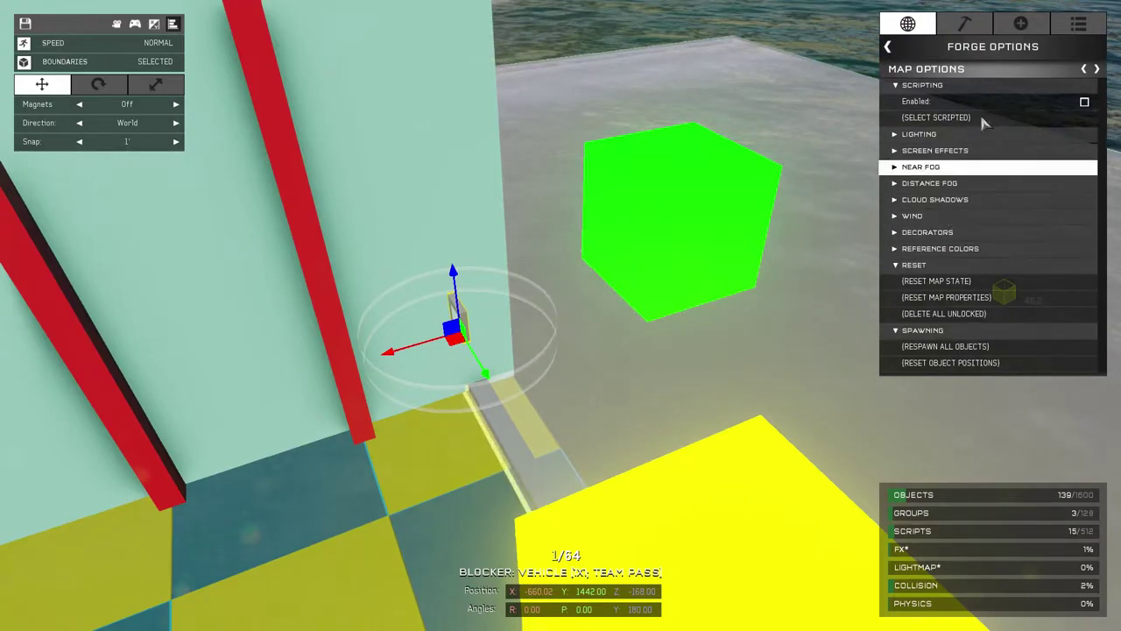
click(1100, 25)
click(963, 211)
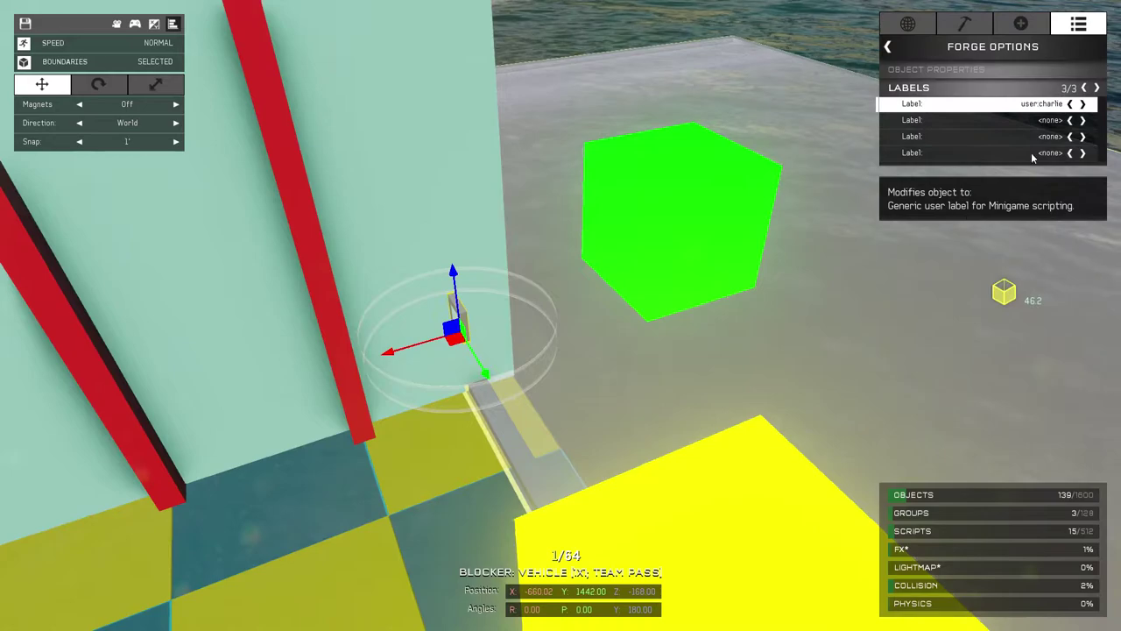
click(672, 210)
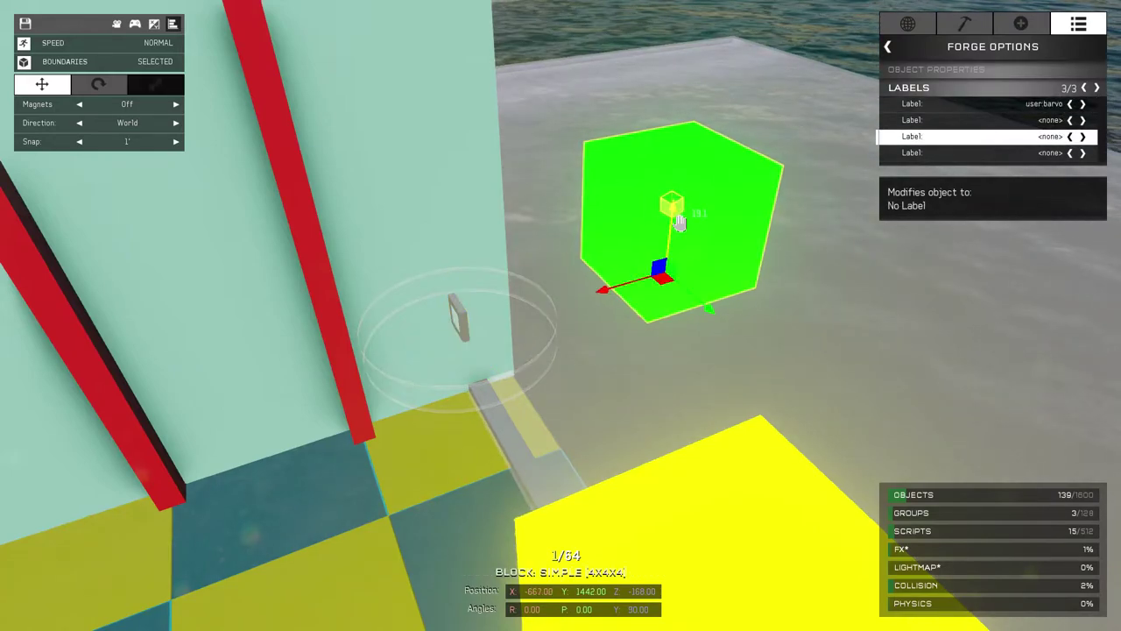
click(461, 308)
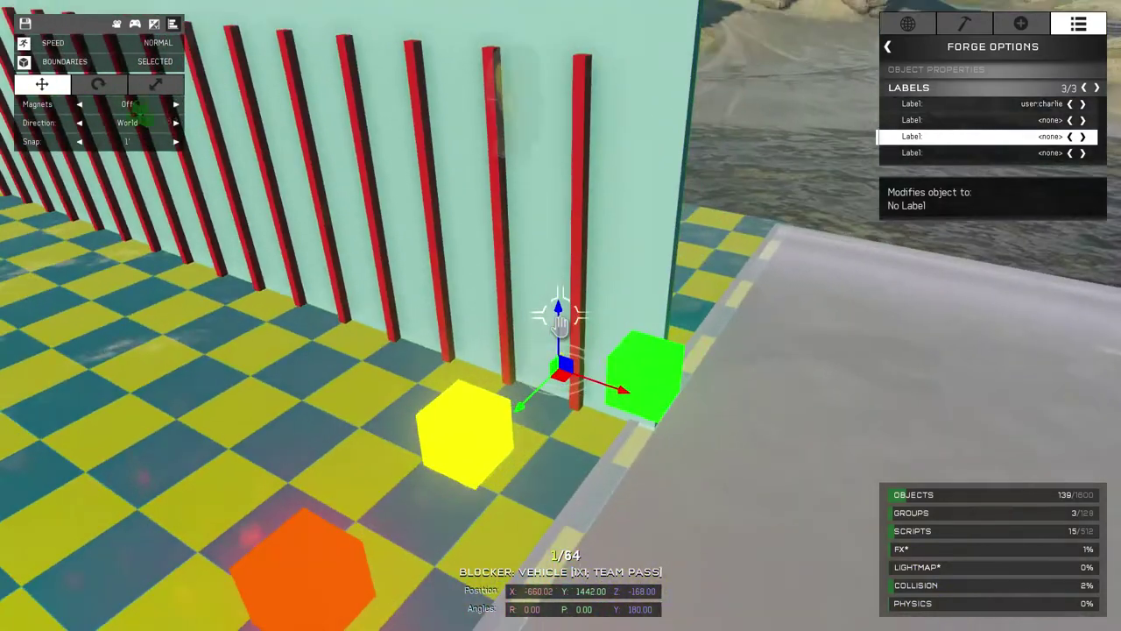
Step: Select the Script Brain above the green block and open its Script 3
right_drag(561, 324, 563, 328)
key(w)
key(s)
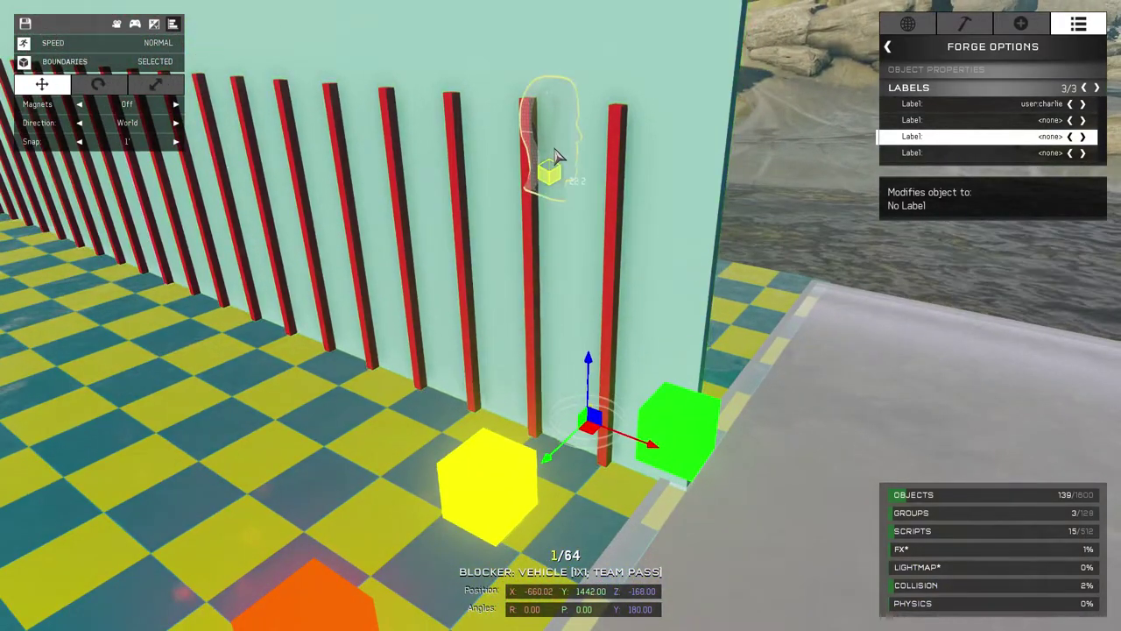
click(550, 169)
click(1089, 32)
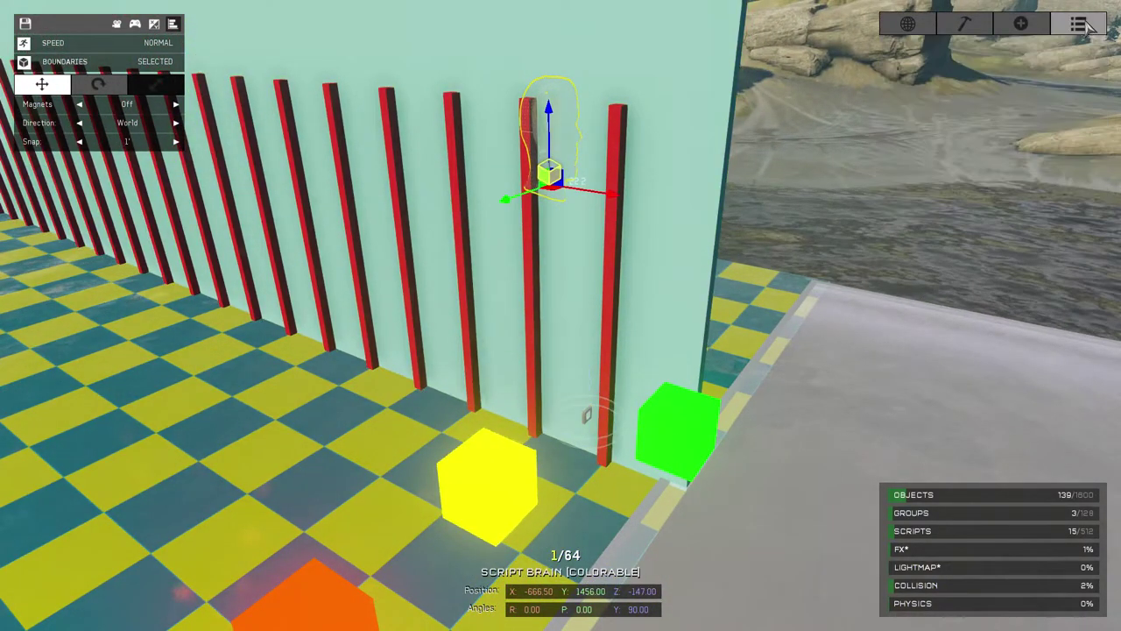
click(1086, 32)
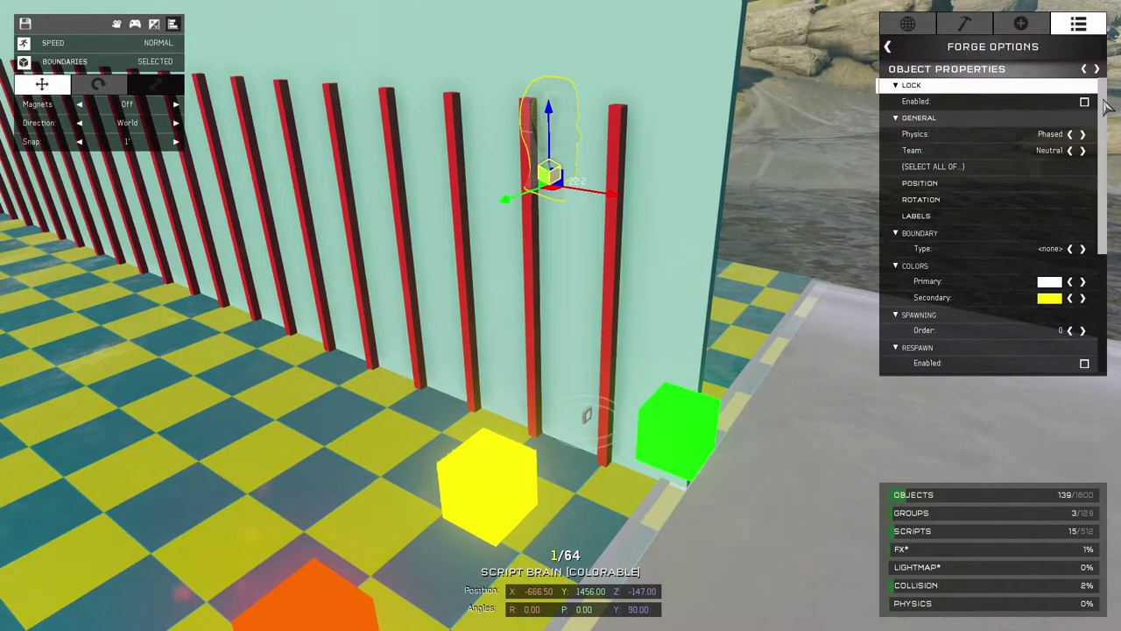
drag(1105, 105, 1106, 252)
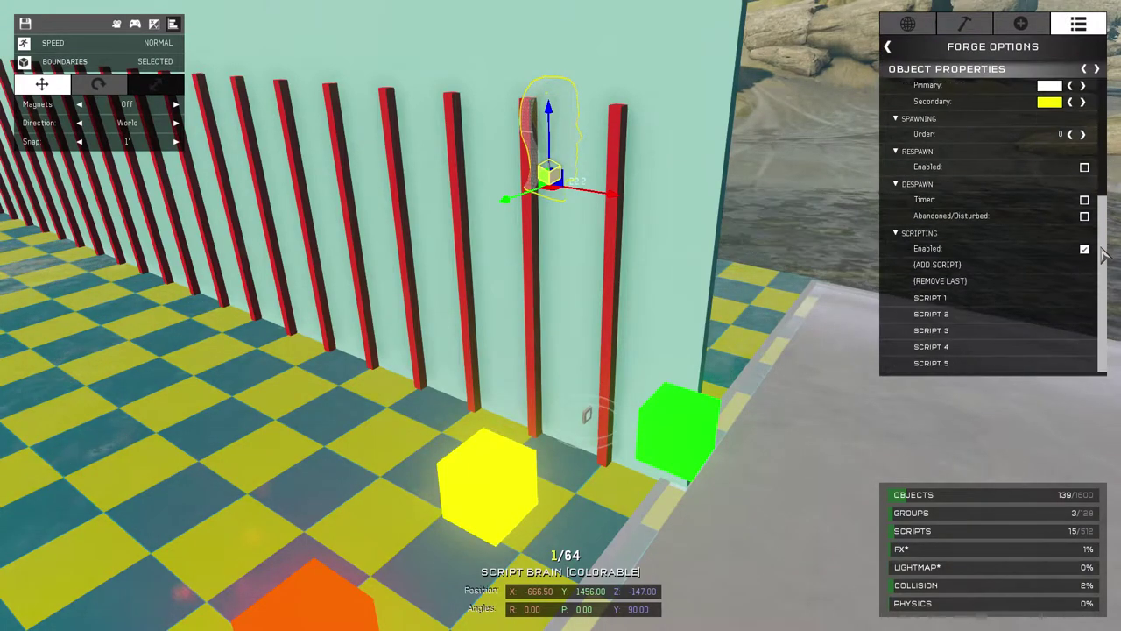
click(981, 330)
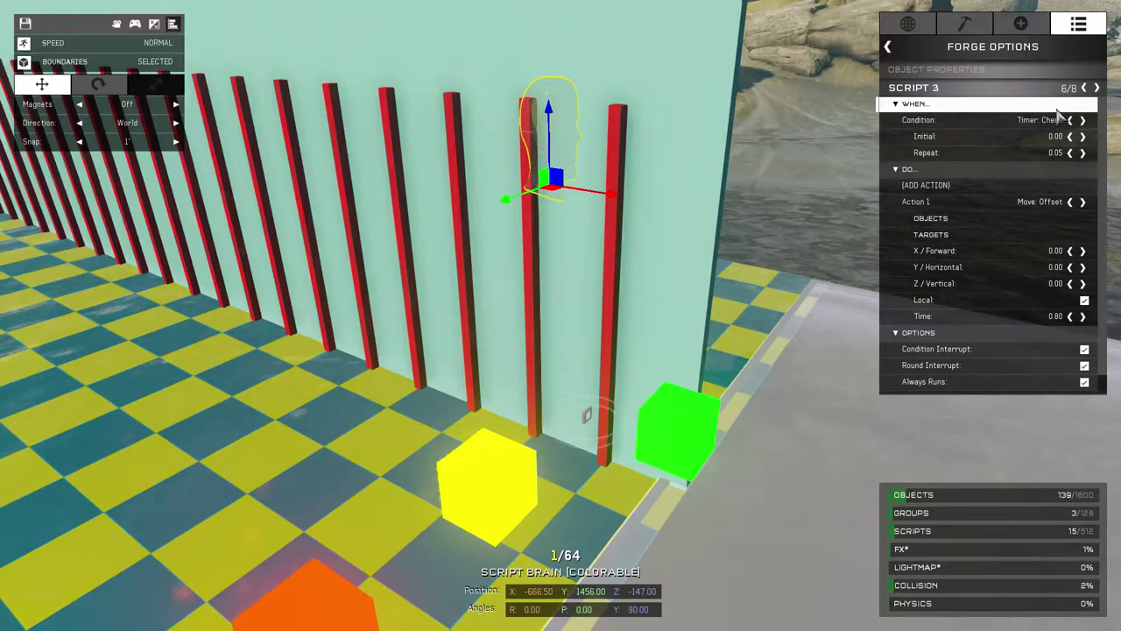
Step: Examine the objects and targets of Script 3's Move: Offset action, along with its offset values and interrupt options
click(1052, 220)
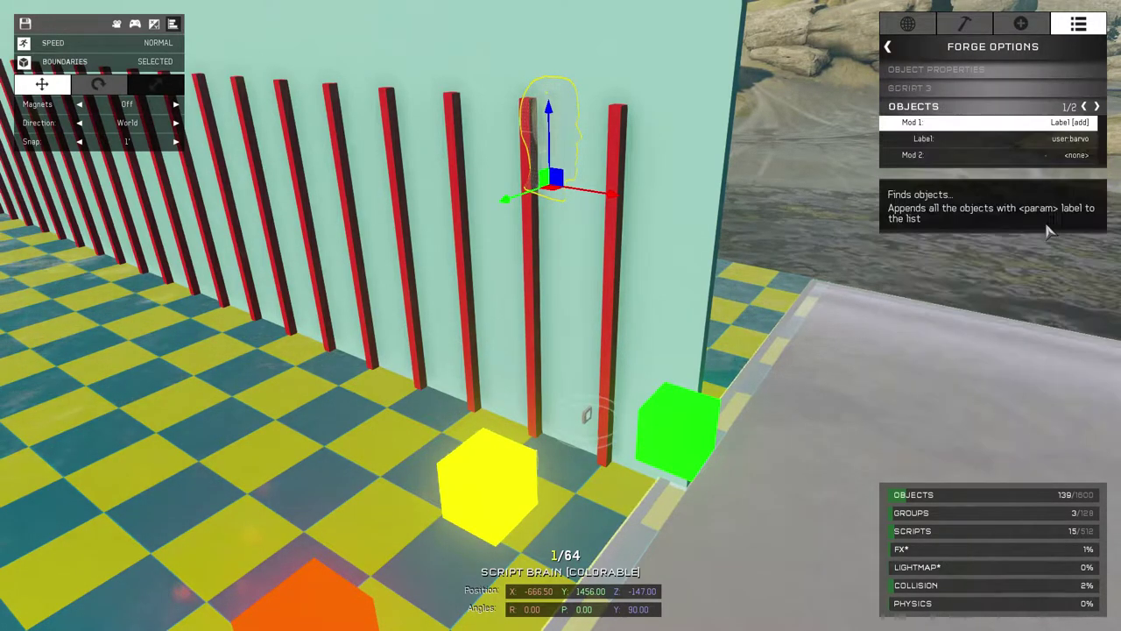
click(889, 48)
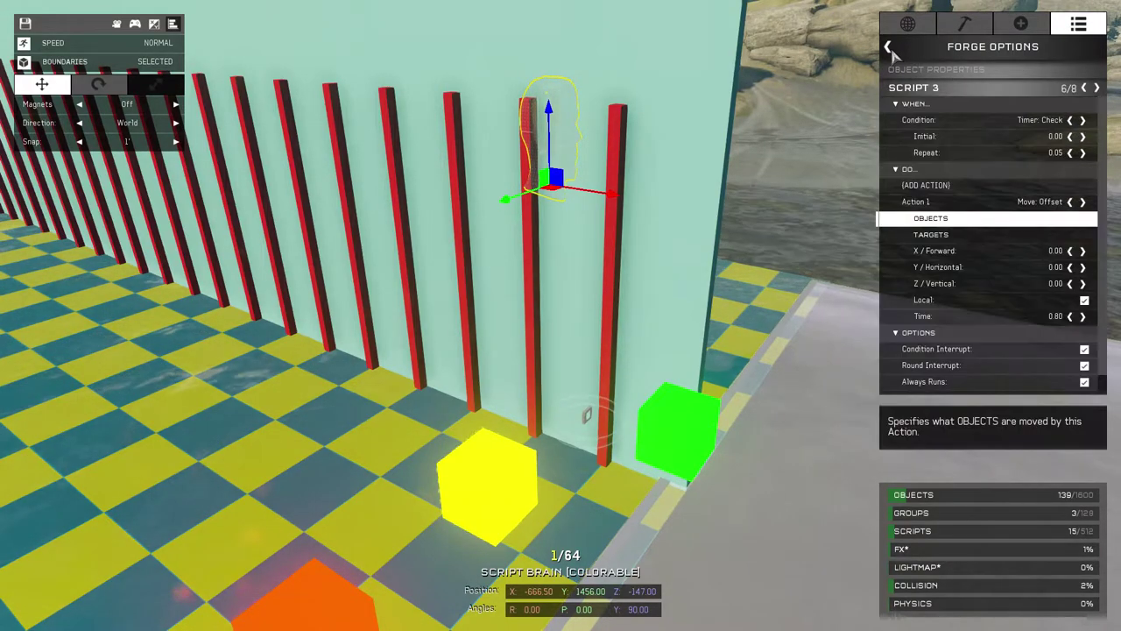
click(1058, 235)
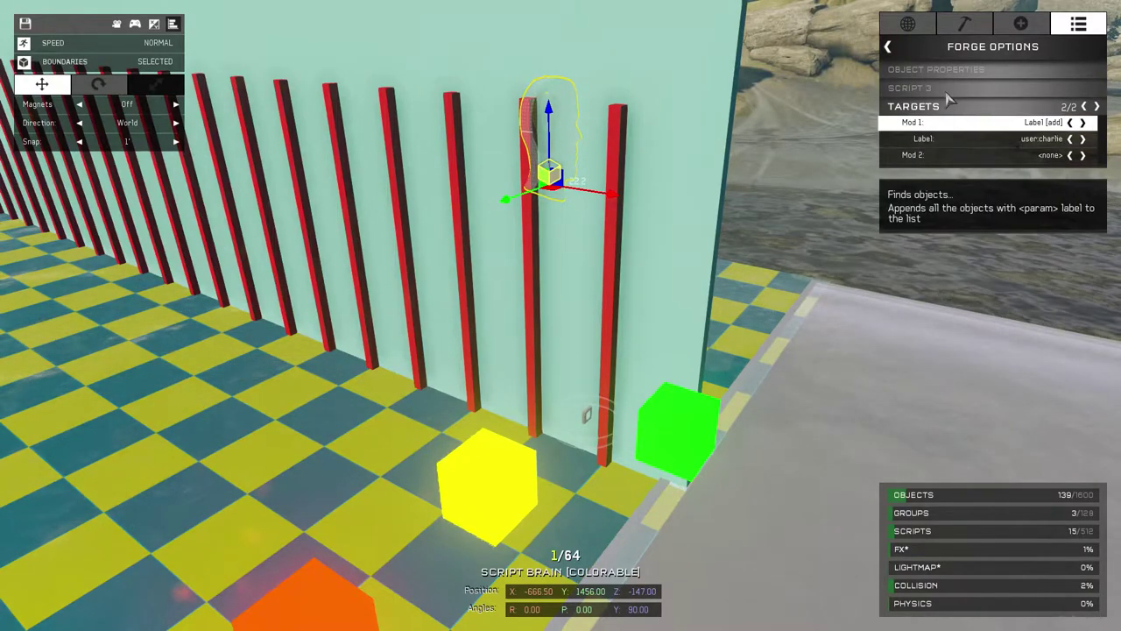
click(890, 48)
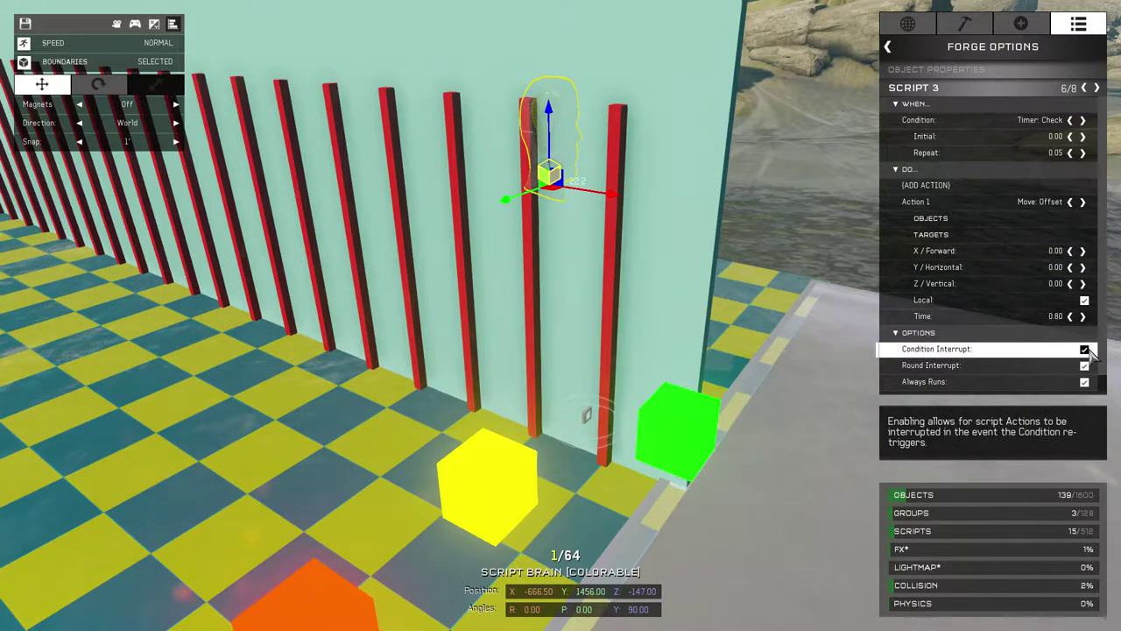
Step: Examine Script 4's message condition and its Move: Offset action, including the objects, targets and offset values
click(1098, 89)
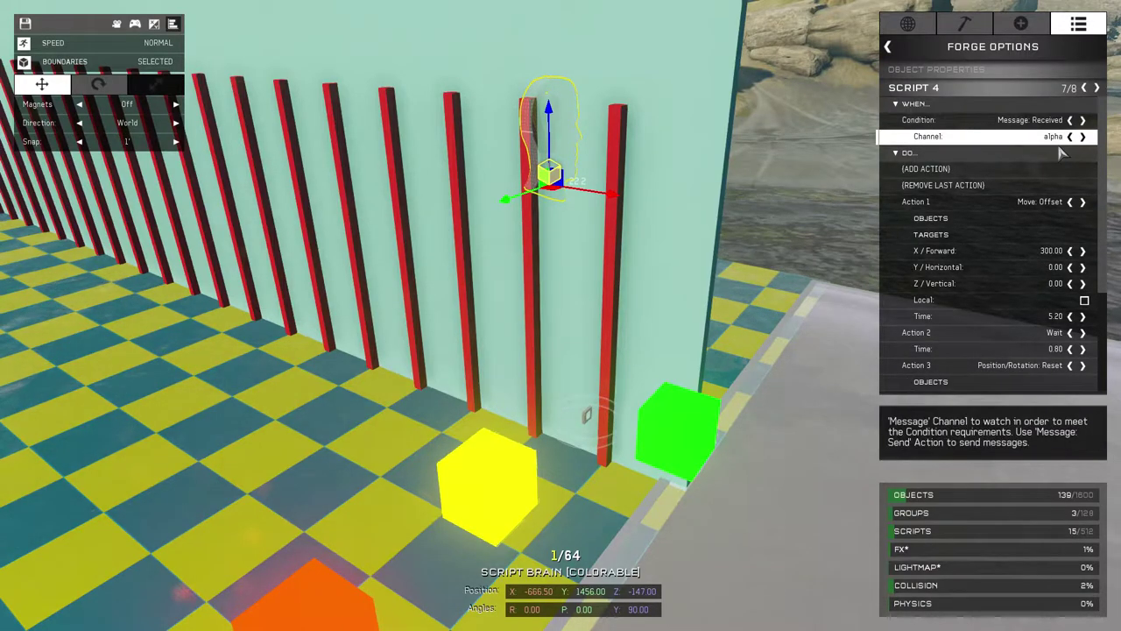
click(1047, 219)
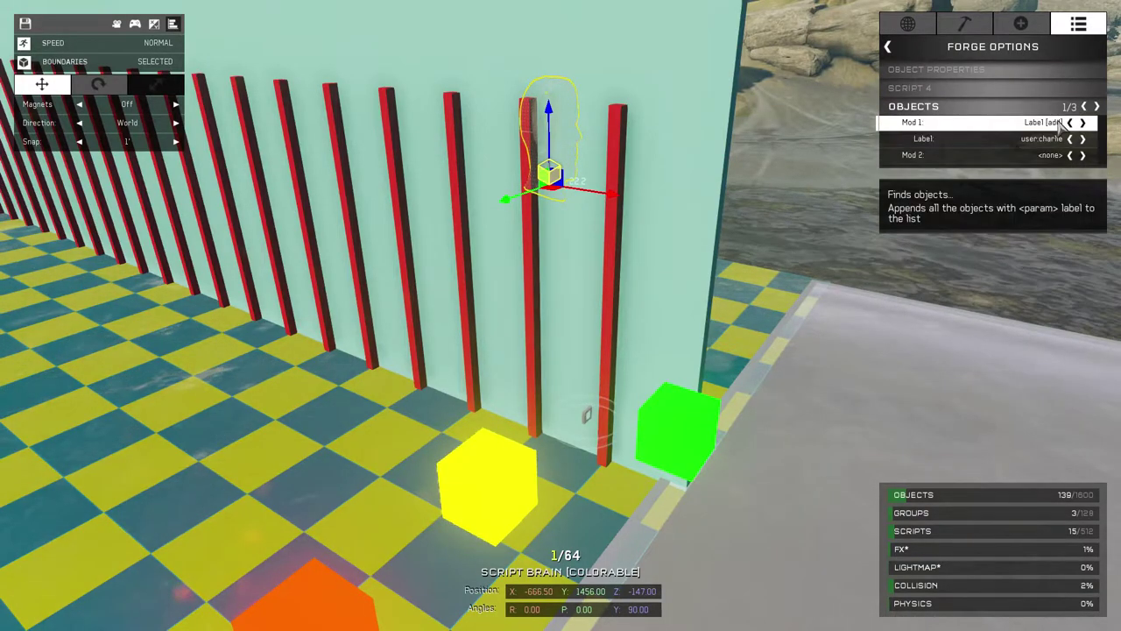
click(890, 45)
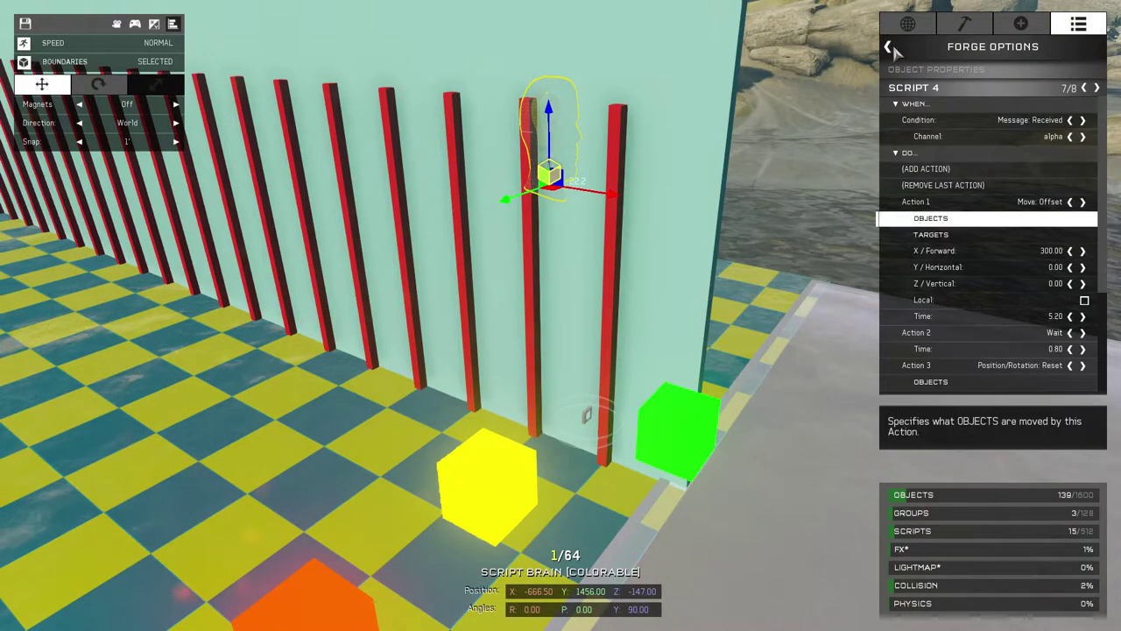
click(1051, 236)
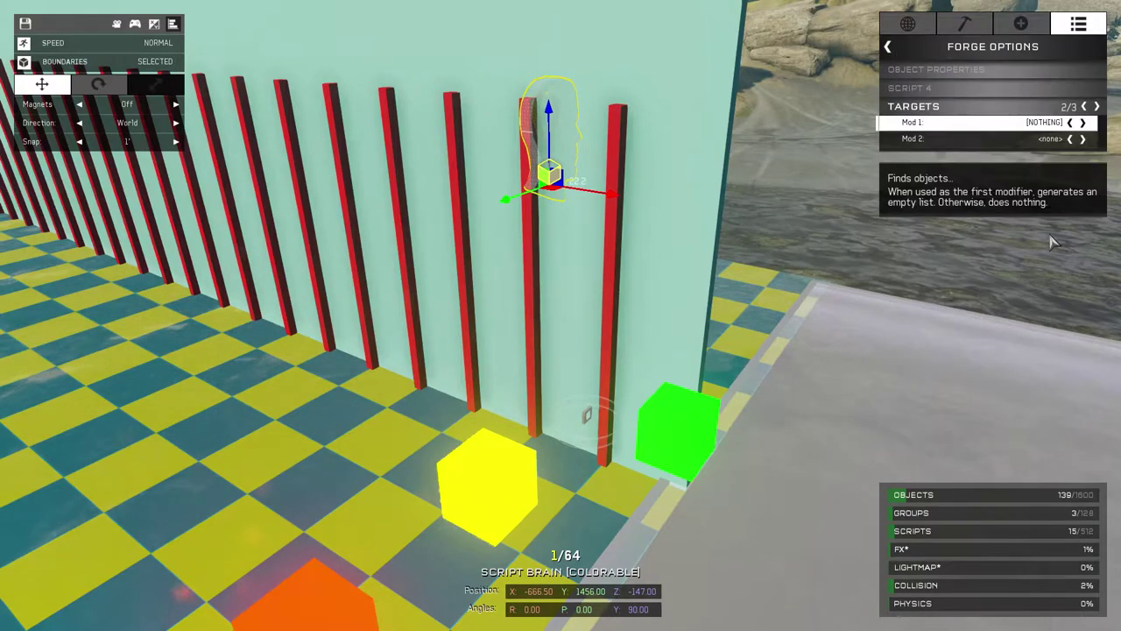
click(892, 49)
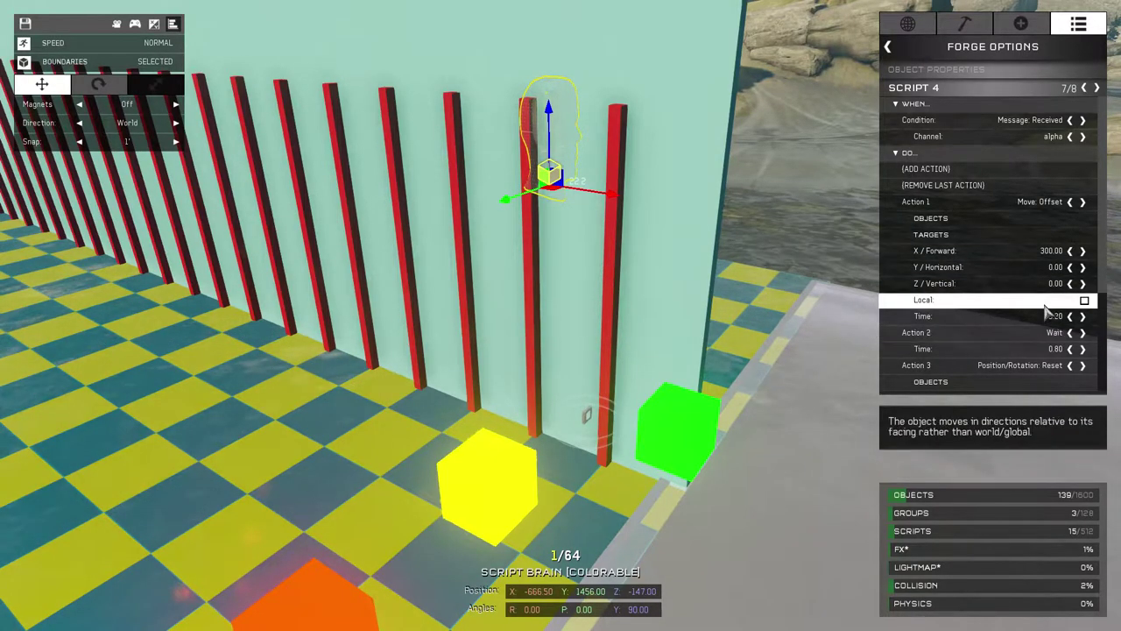
Step: Enable scripting for the whole map and watch the green and yellow blocks travel along the wall in player mode and in Forge
click(828, 182)
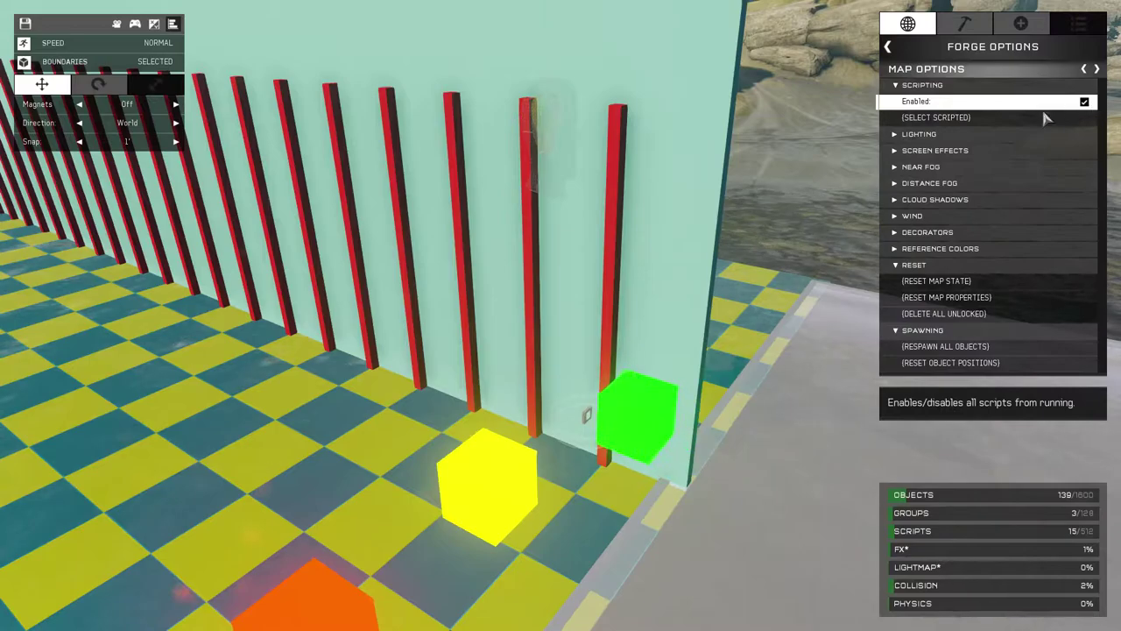
right_drag(801, 195, 560, 325)
key(w)
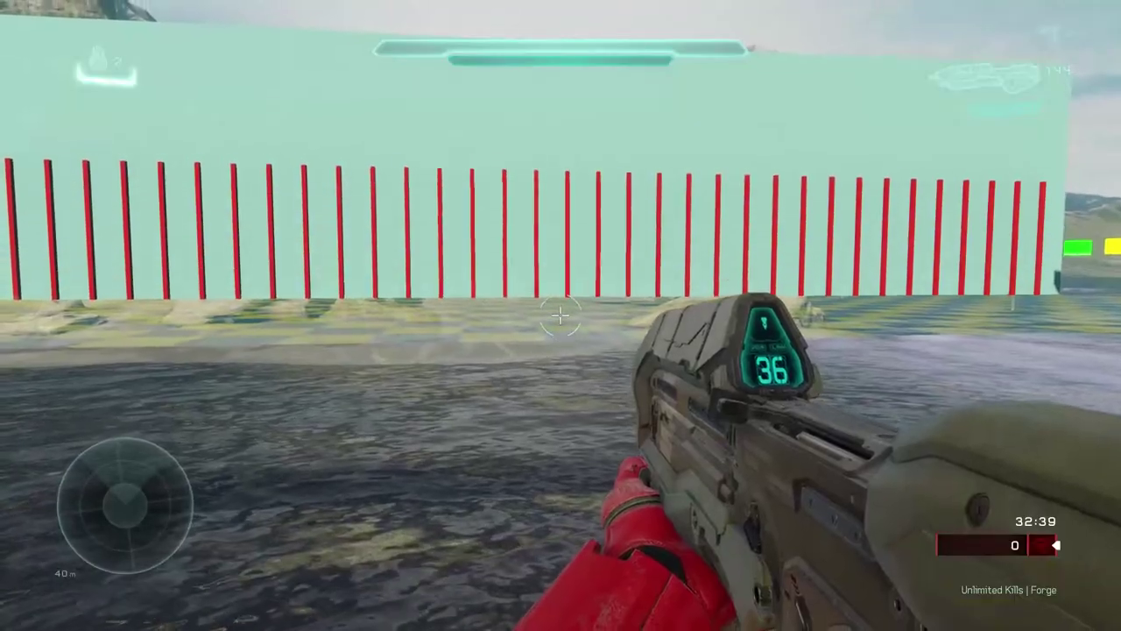
key(w)
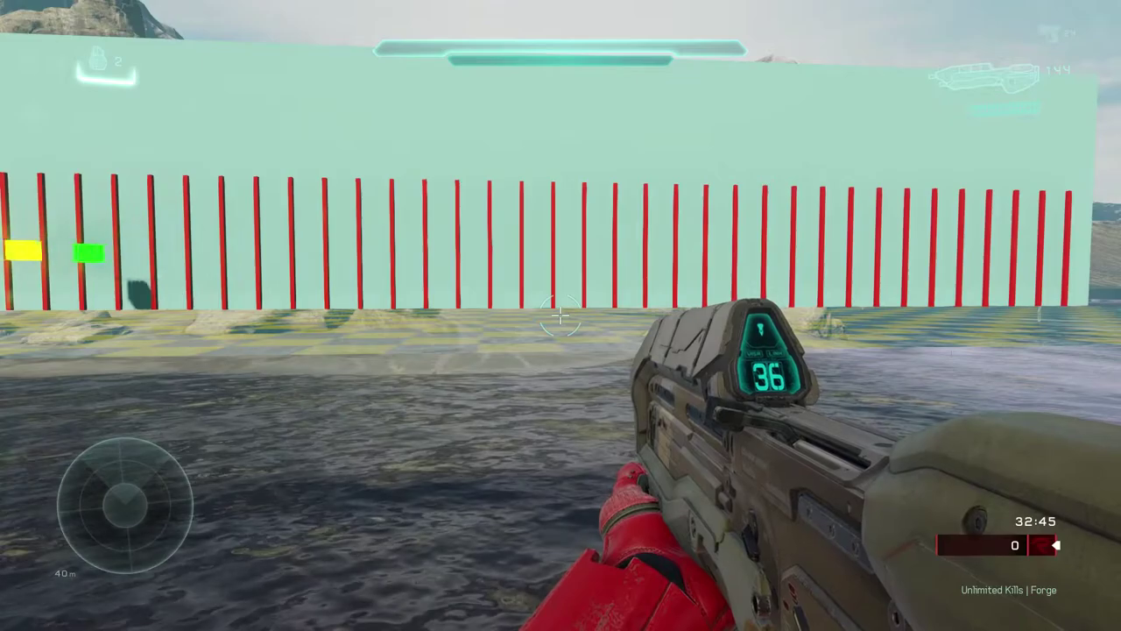
key(Tab)
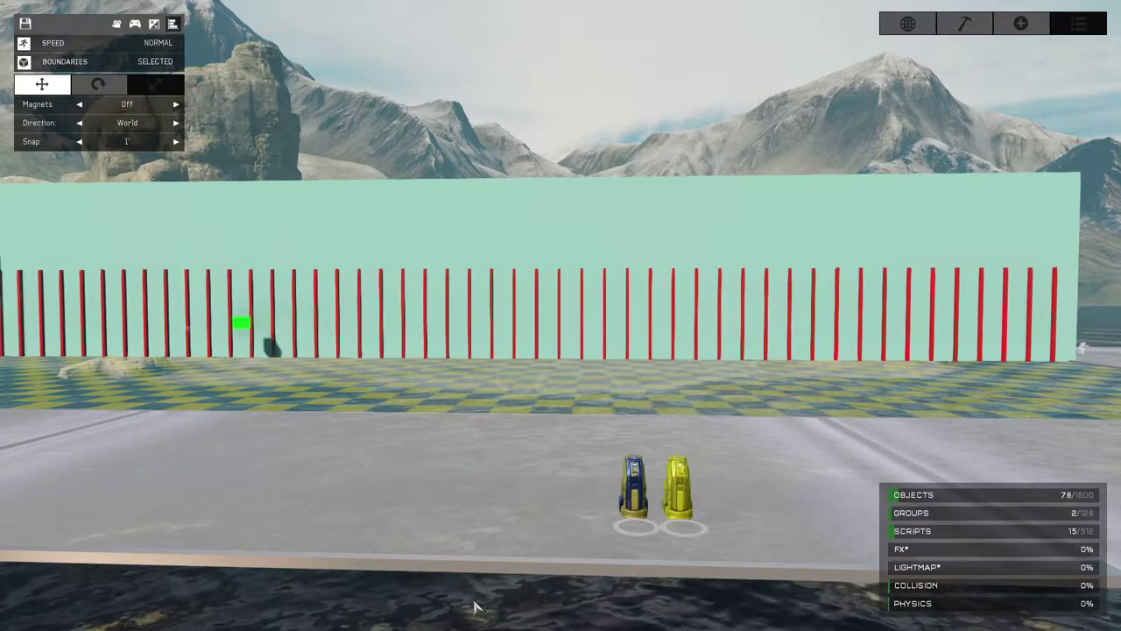
key(w)
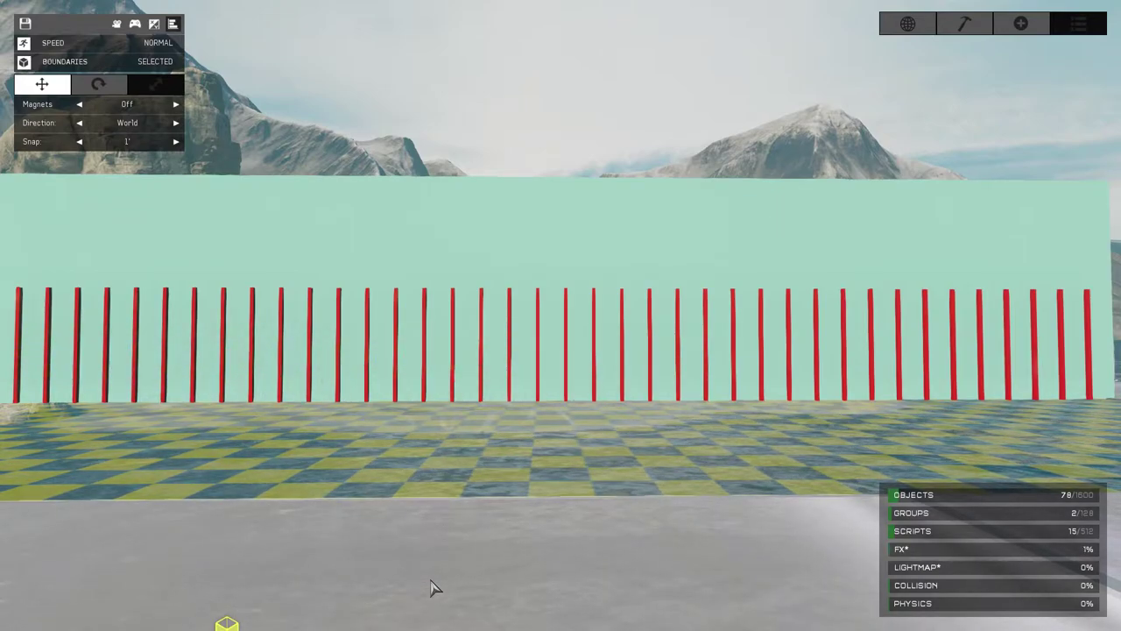
Step: Inspect the two vehicle blockers near the wall's end by the Pelican, and open the Pelican's labels
key(s)
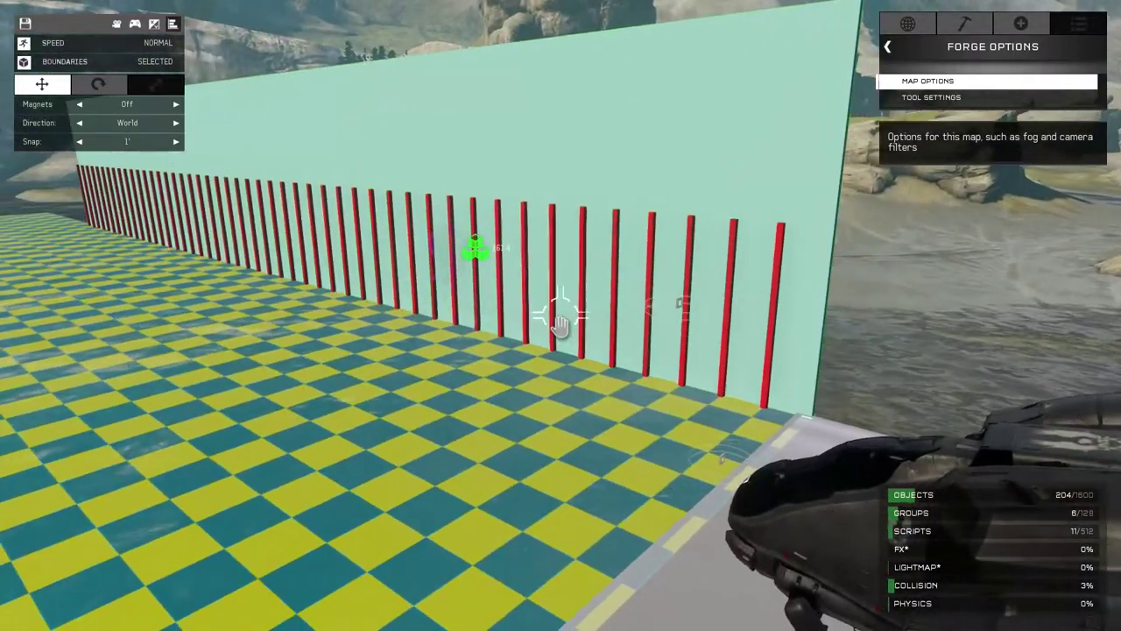
key(w)
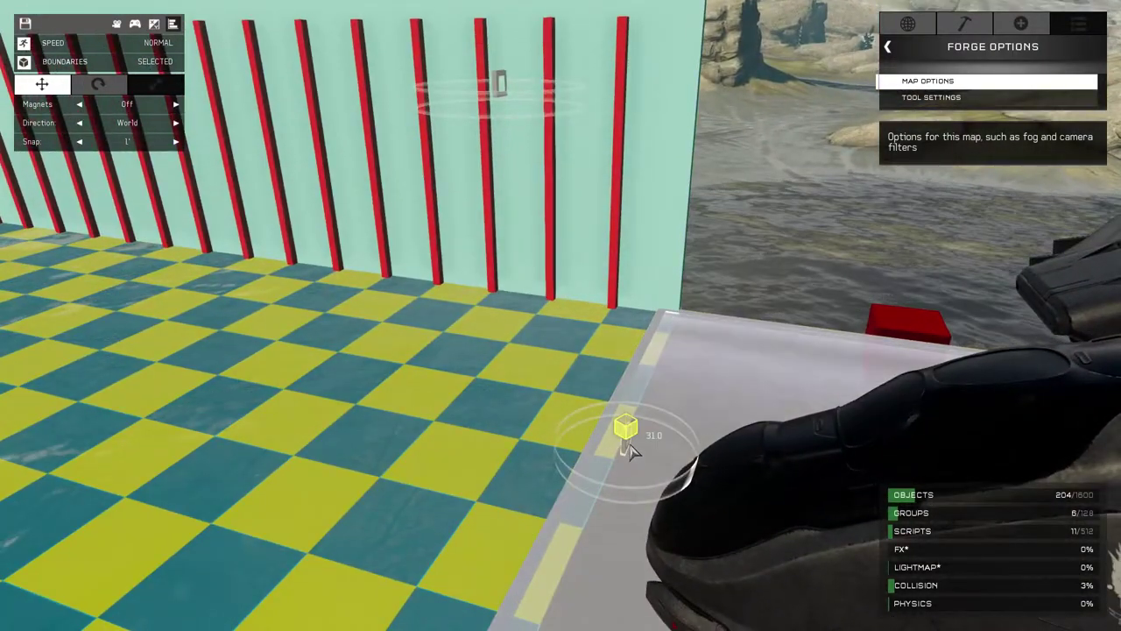
click(632, 447)
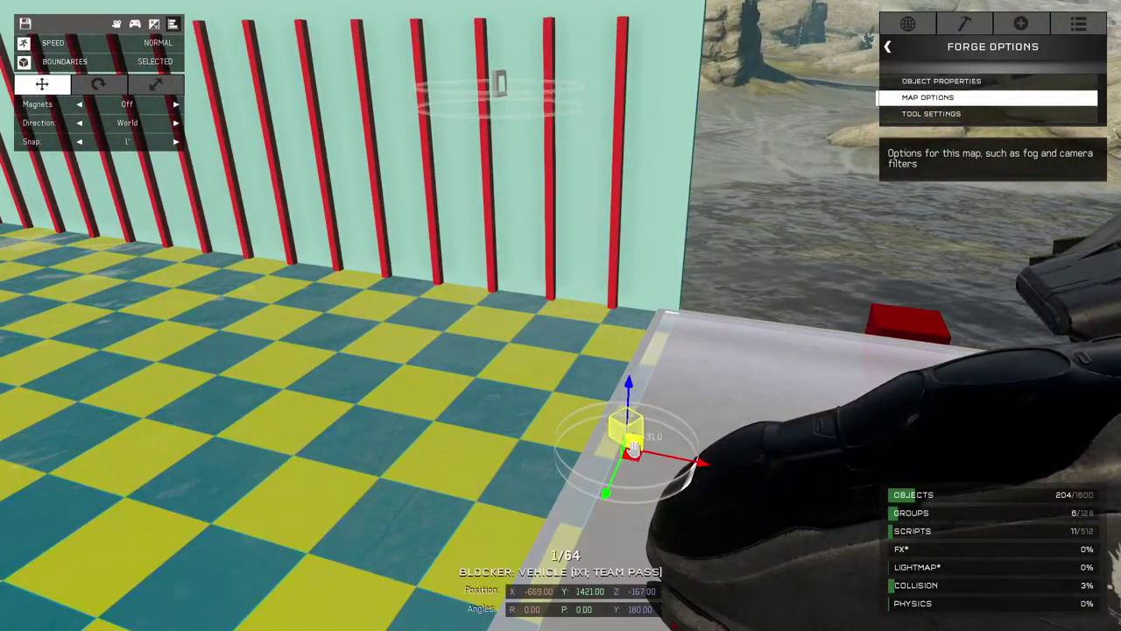
click(504, 88)
key(s)
right_drag(561, 326, 560, 326)
key(w)
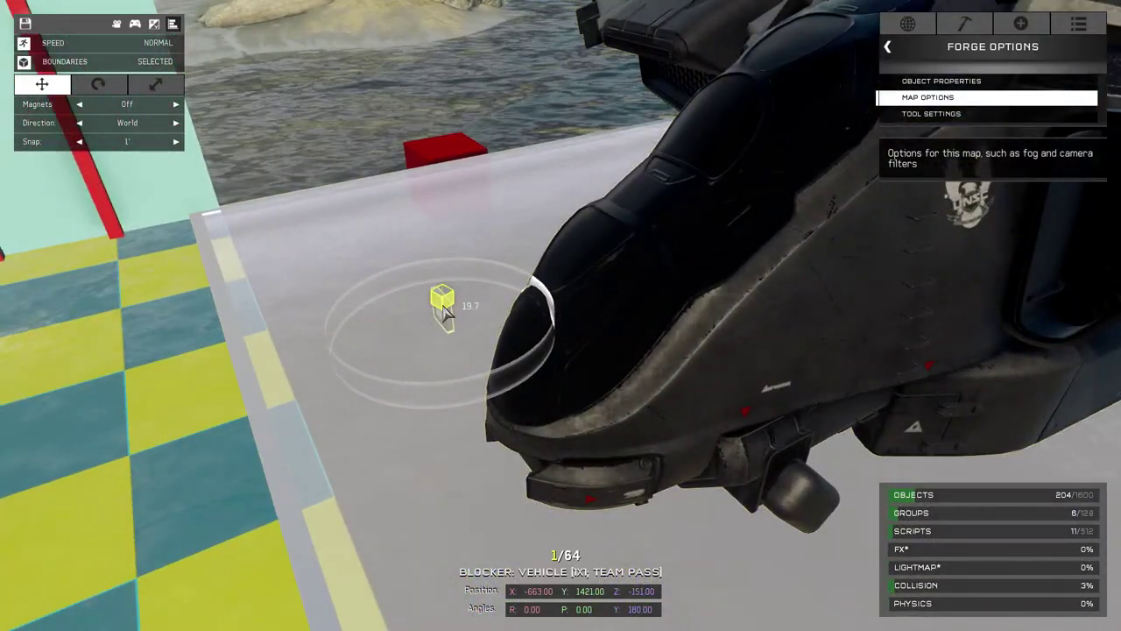
click(438, 317)
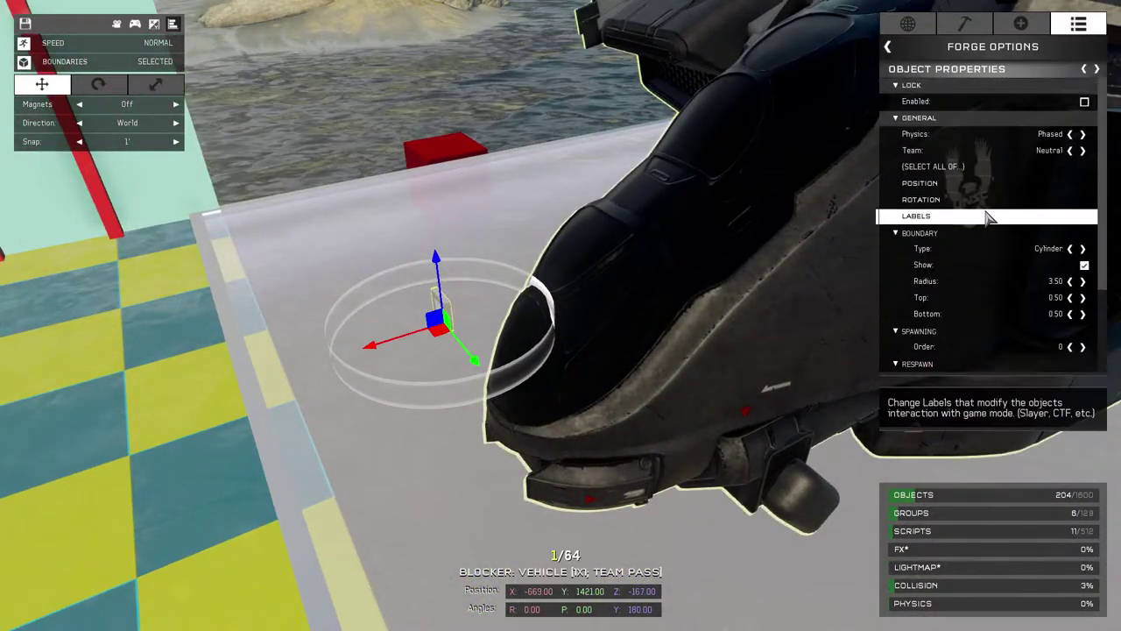
click(983, 216)
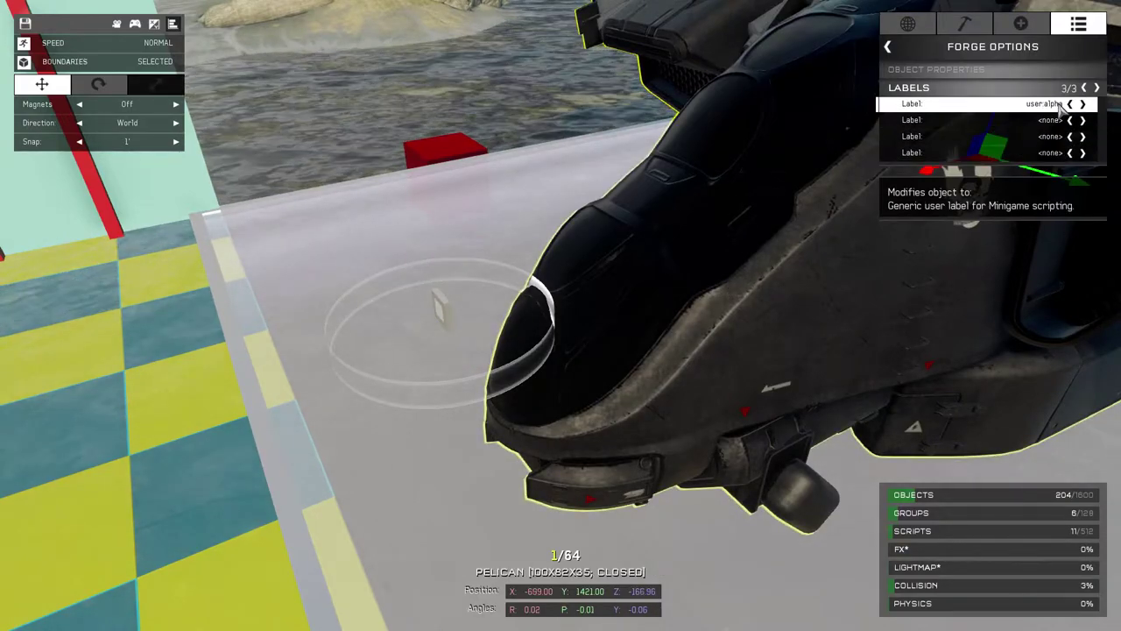
mouse_move(797, 302)
right_down()
mouse_move(666, 272)
mouse_move(692, 267)
mouse_move(797, 303)
right_up()
Step: Examine the labels of the remaining vehicle blockers along the wall and at its far end
click(523, 270)
key(s)
key(a)
mouse_move(793, 360)
right_down()
mouse_move(622, 351)
mouse_move(790, 354)
right_up()
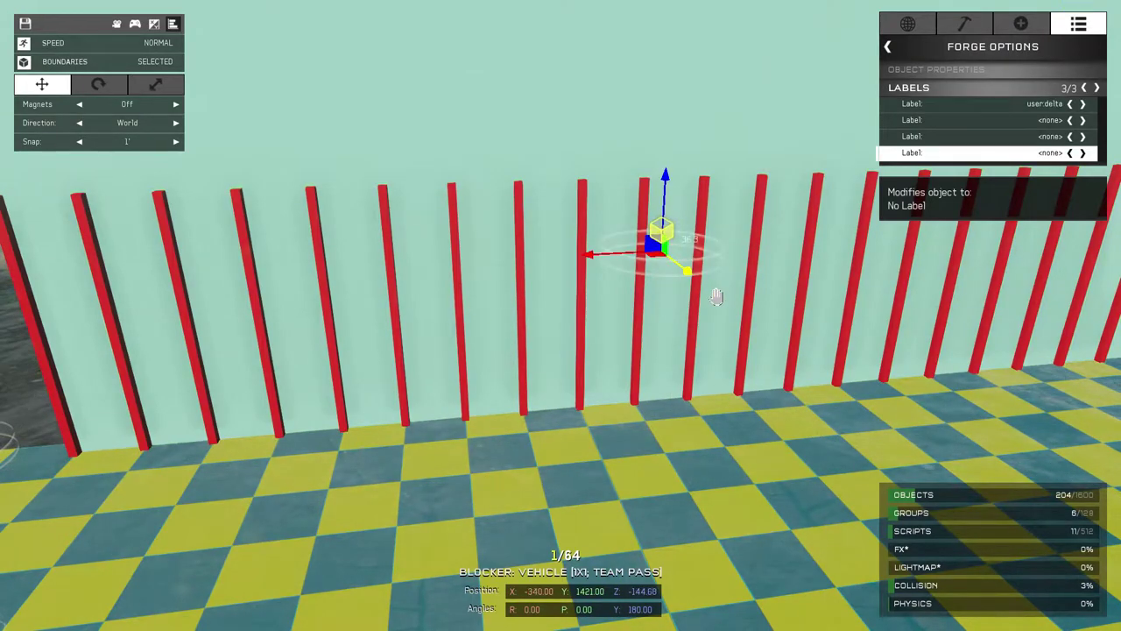
right_drag(717, 298, 565, 317)
key(w)
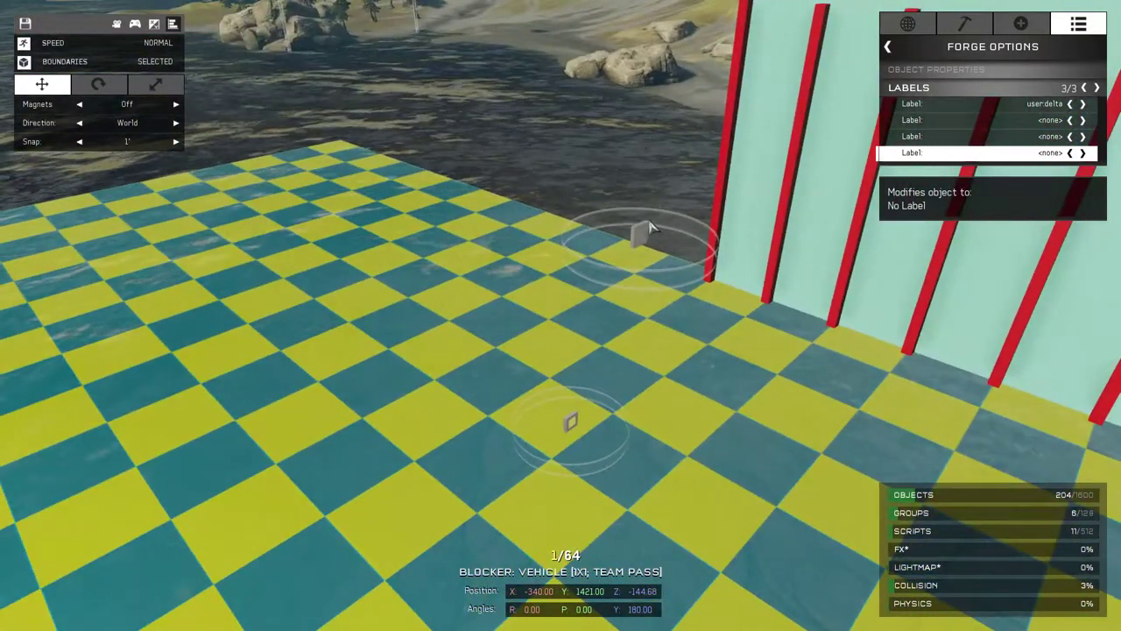
click(649, 229)
click(574, 422)
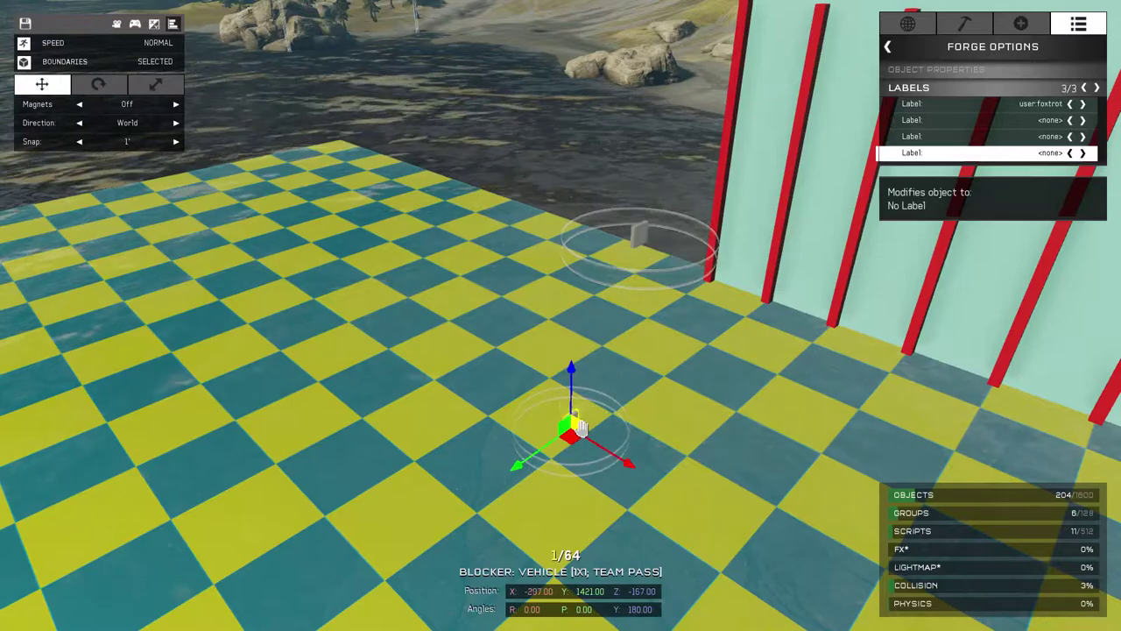
Step: Select the Script Brain above the red bars near the Pelican and open its Script 2
key(s)
right_drag(581, 428, 561, 314)
click(552, 123)
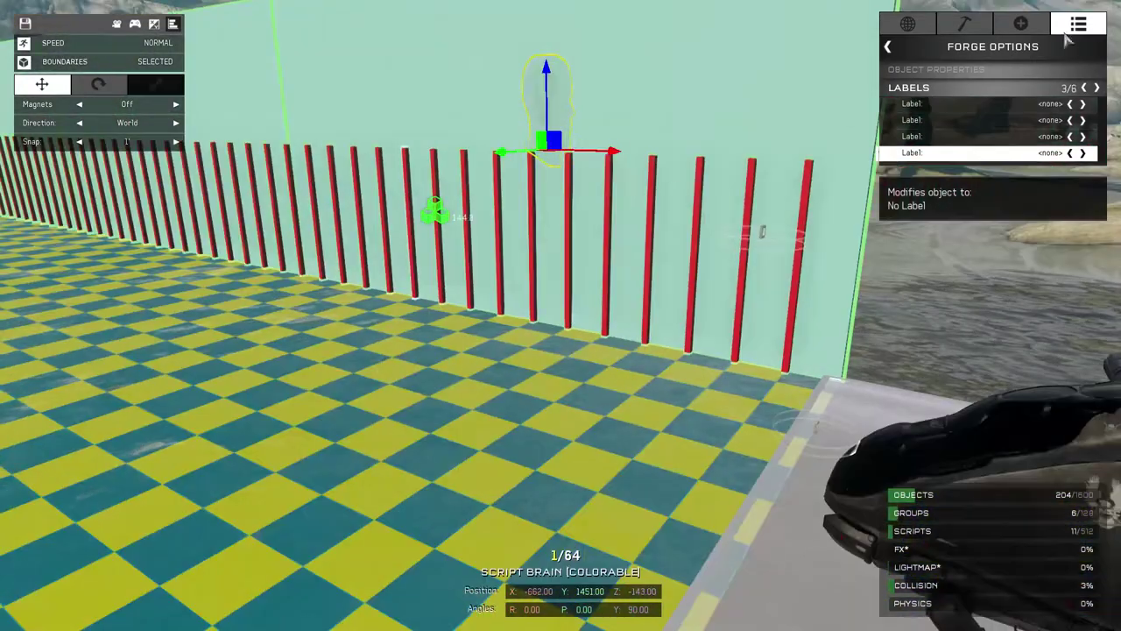
click(889, 48)
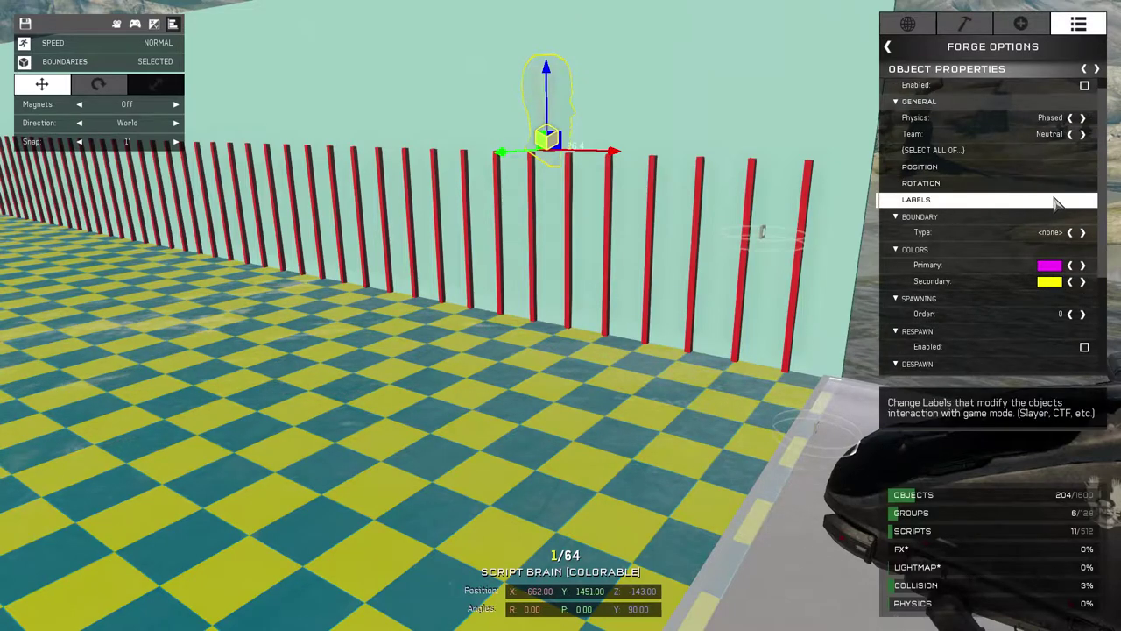
scroll(1029, 219, down, 5)
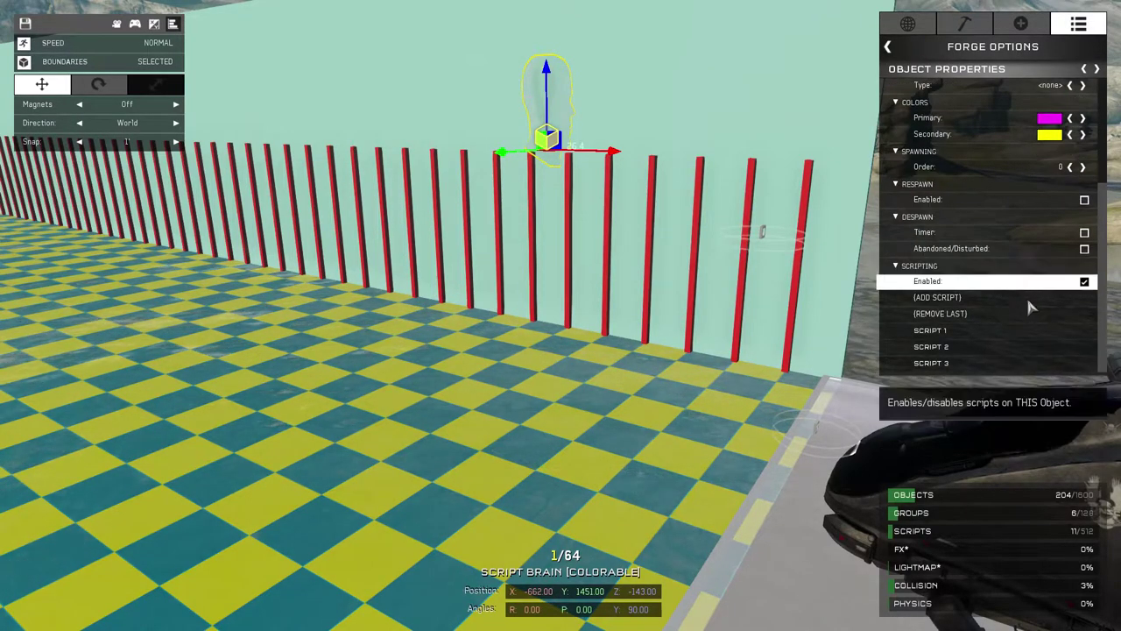
click(1008, 349)
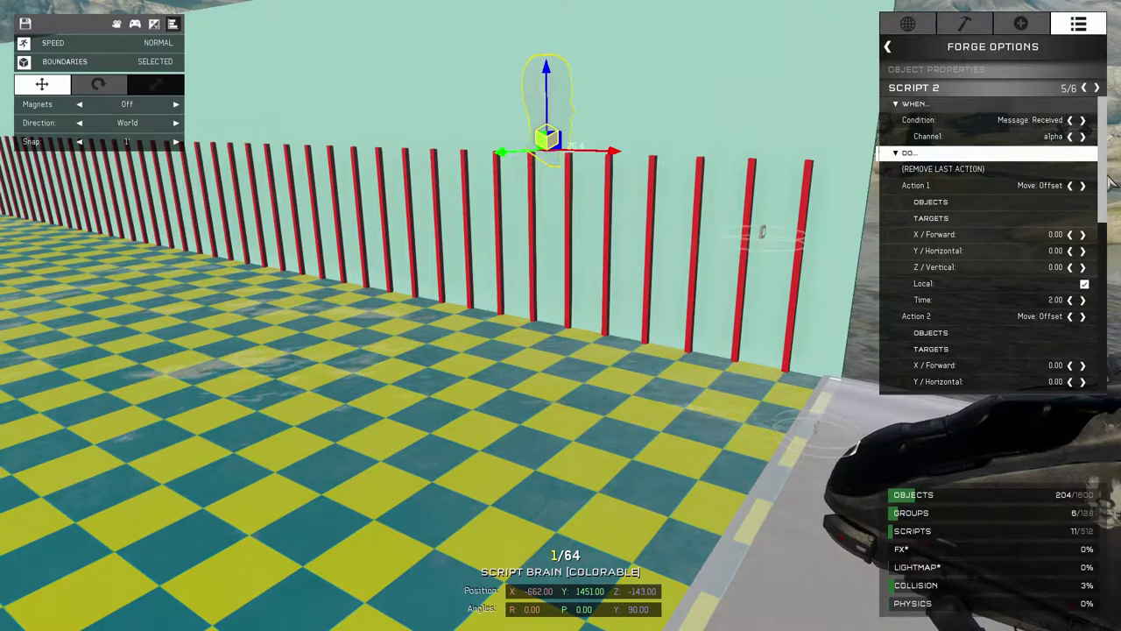
Step: Examine the objects and targets of Action 1, Move: Offset, in Script 2
drag(1109, 187, 1108, 207)
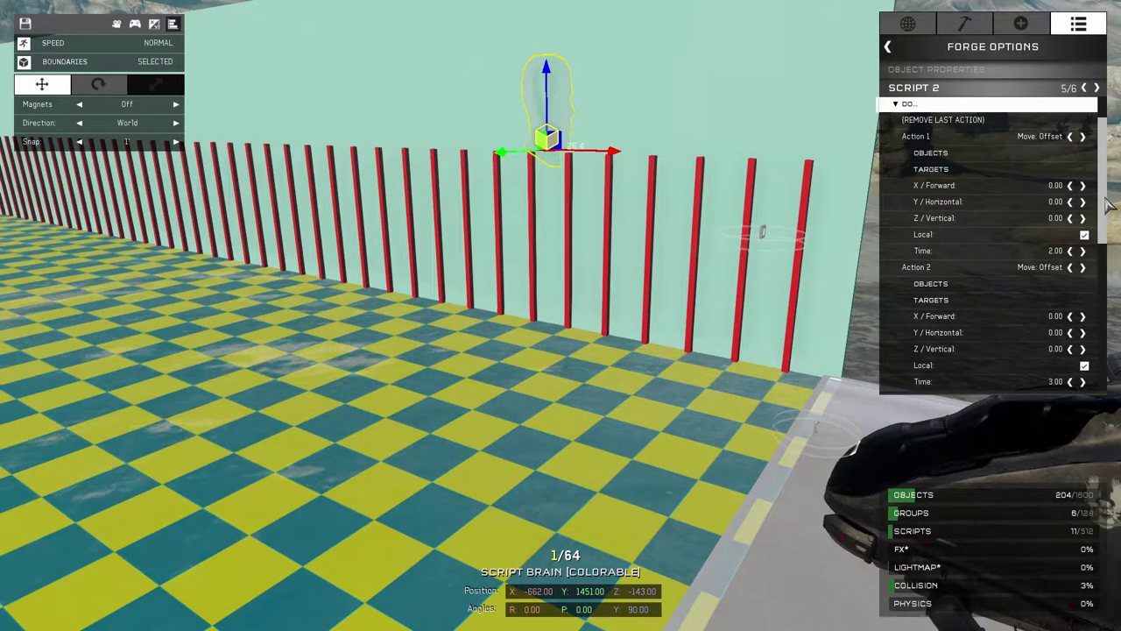
scroll(1109, 204, up, 3)
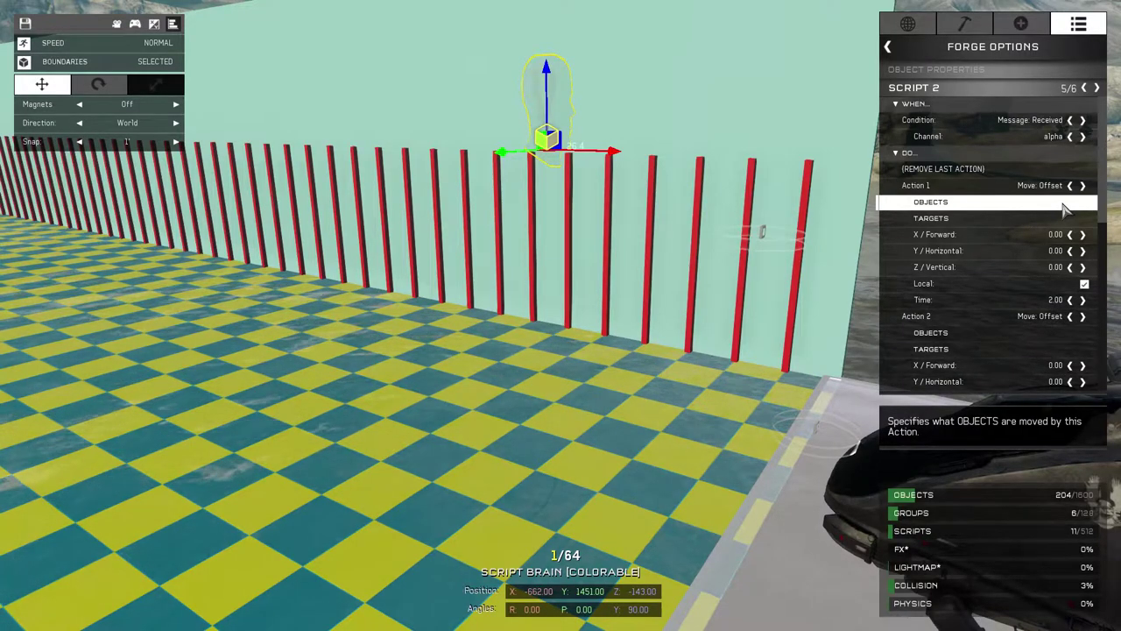
click(1066, 207)
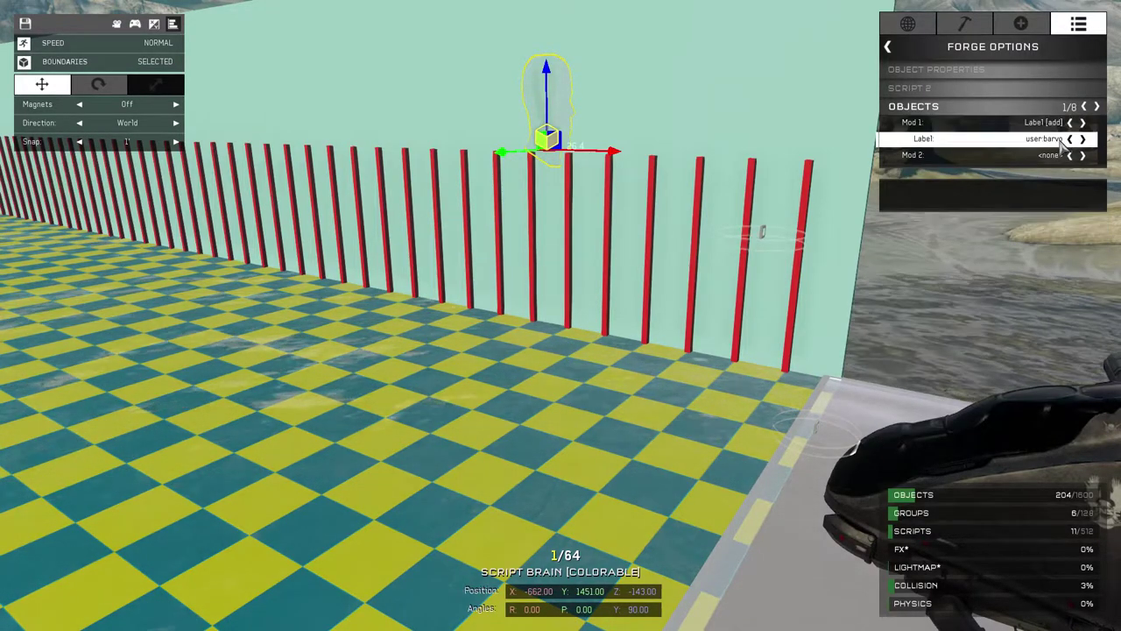
click(888, 48)
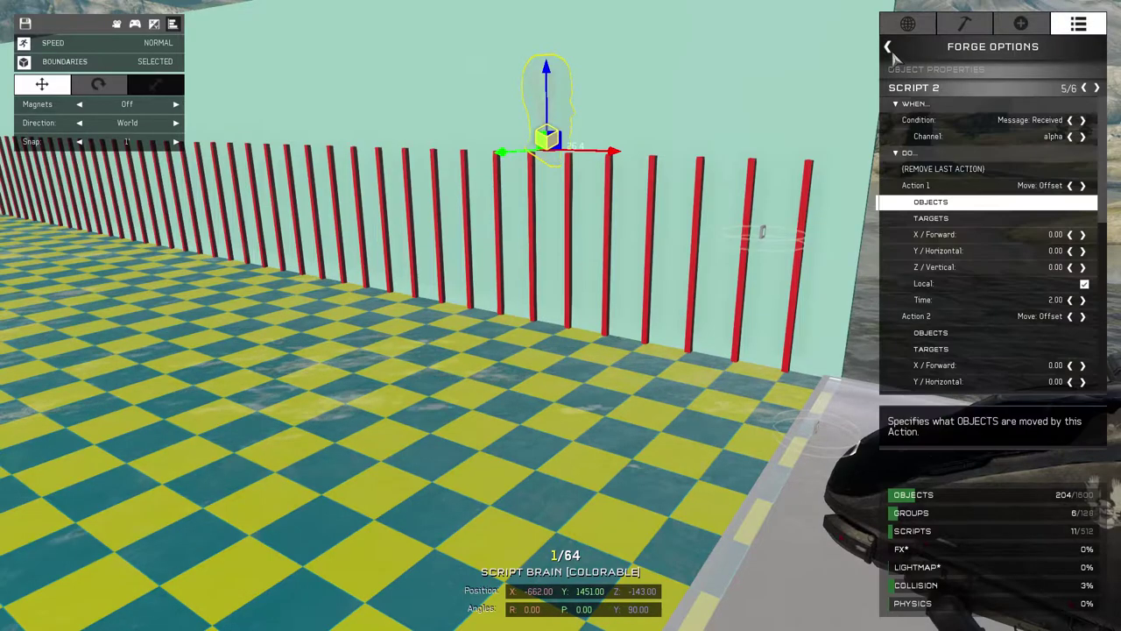
click(1061, 218)
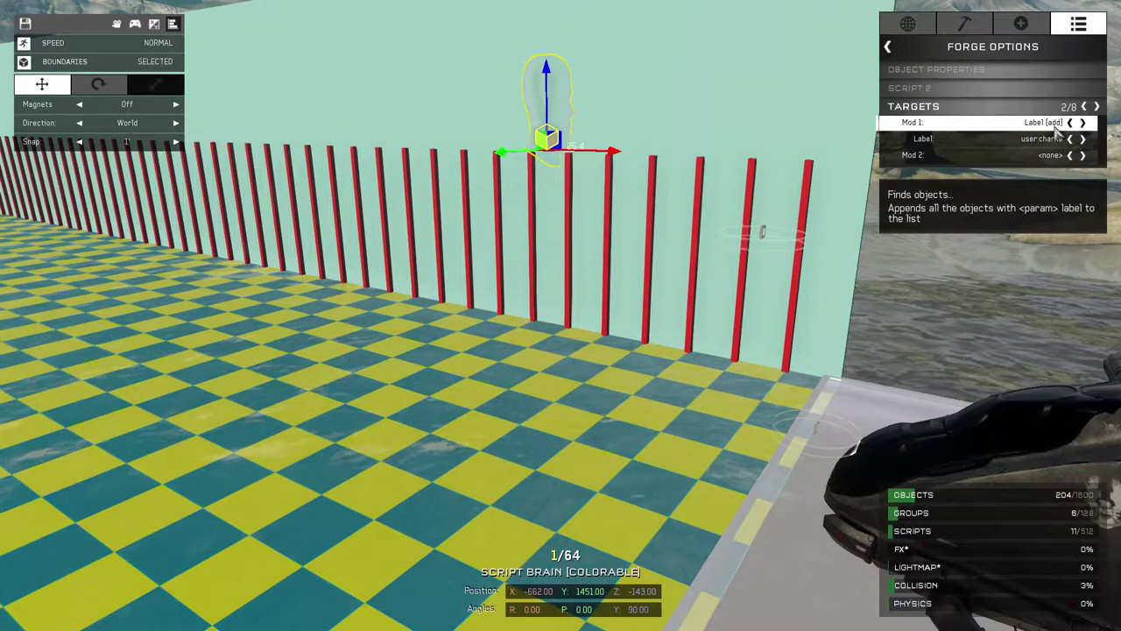
click(888, 48)
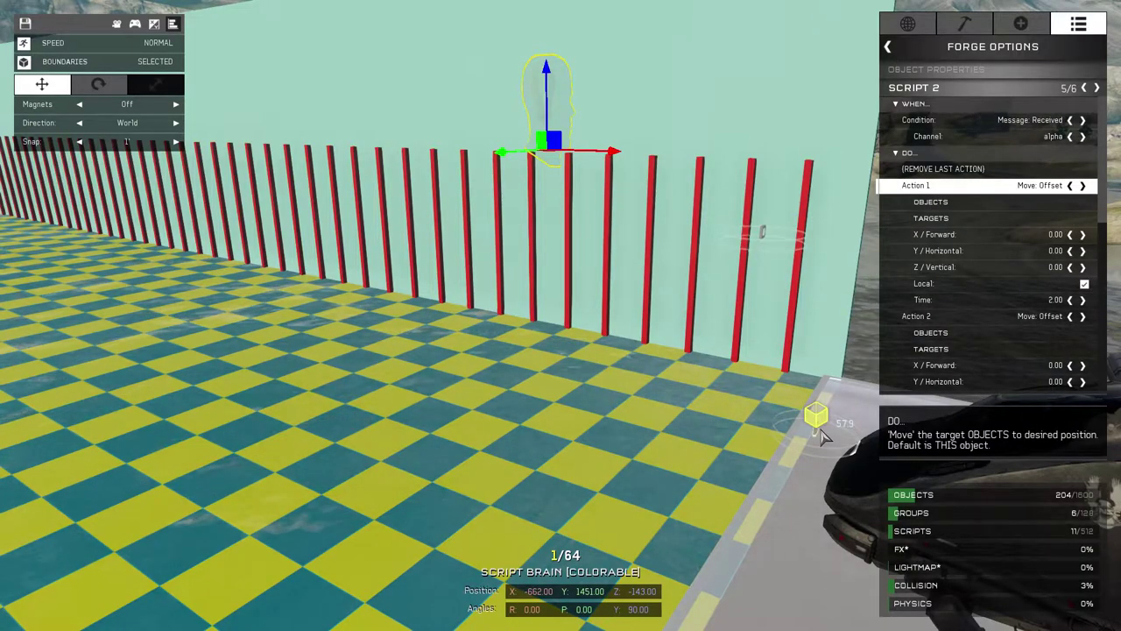
Step: Locate the vehicle blocker at the Pelican's nose and the one at the wall's last red bar by selecting each
click(820, 429)
right_drag(829, 436, 561, 315)
key(w)
key(s)
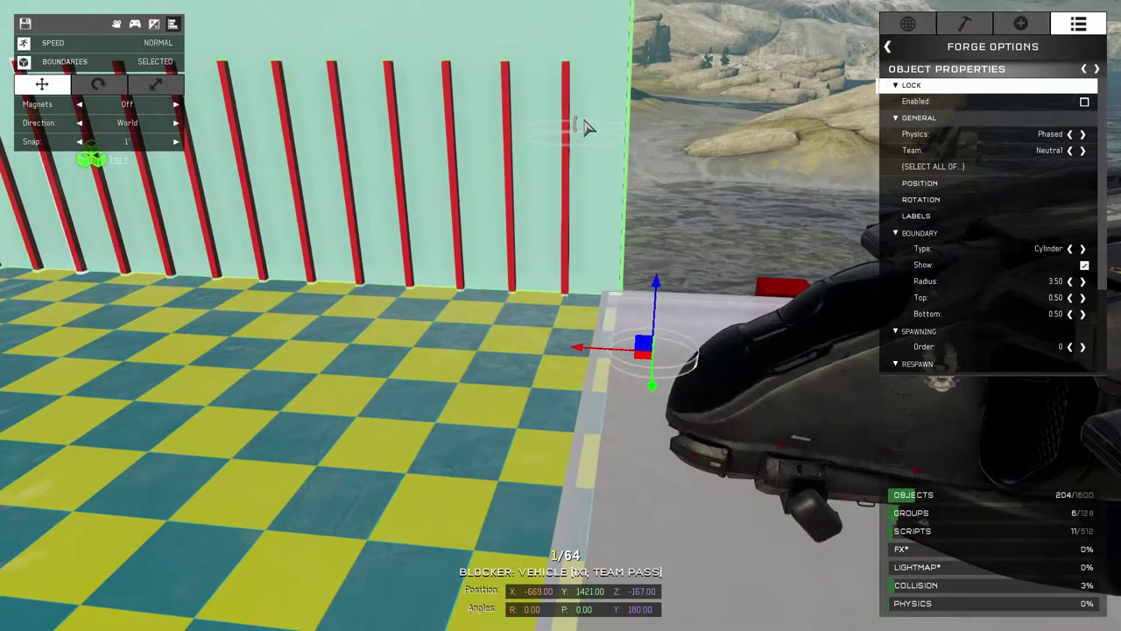
click(578, 120)
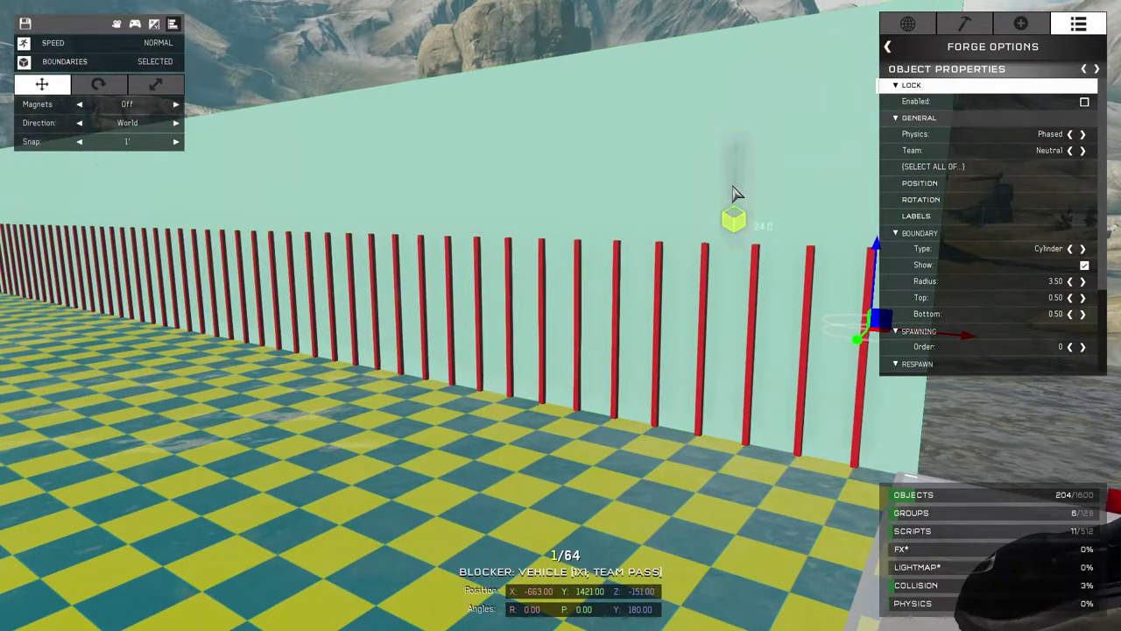
Step: Reopen Script 2 on the Script Brain and check the target label of its second Move: Offset action
click(736, 195)
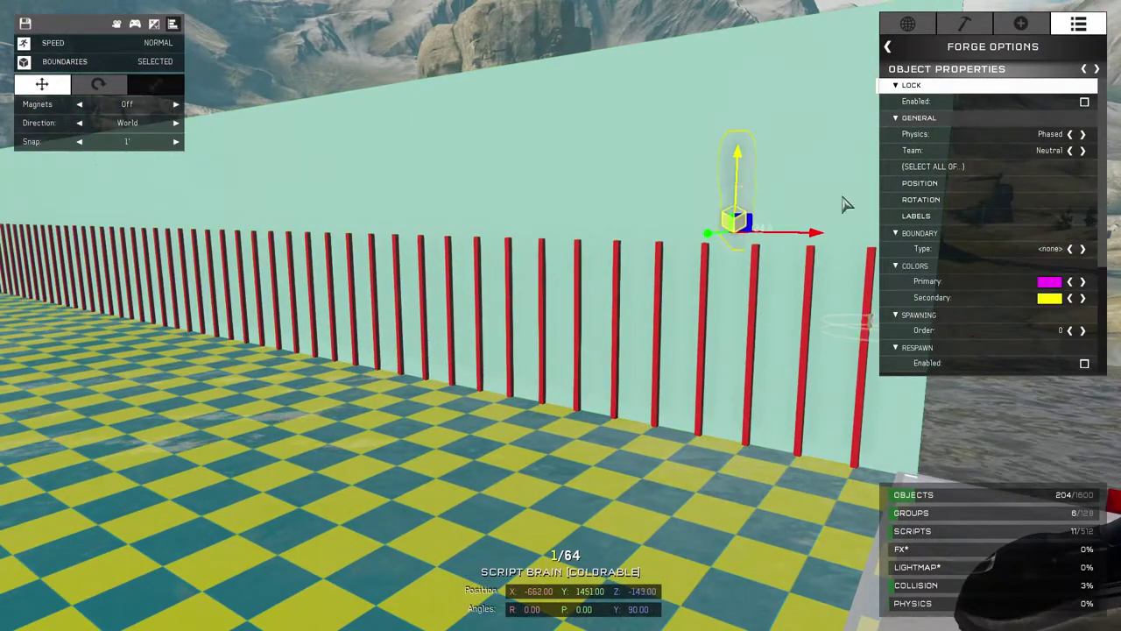
scroll(995, 230, down, 5)
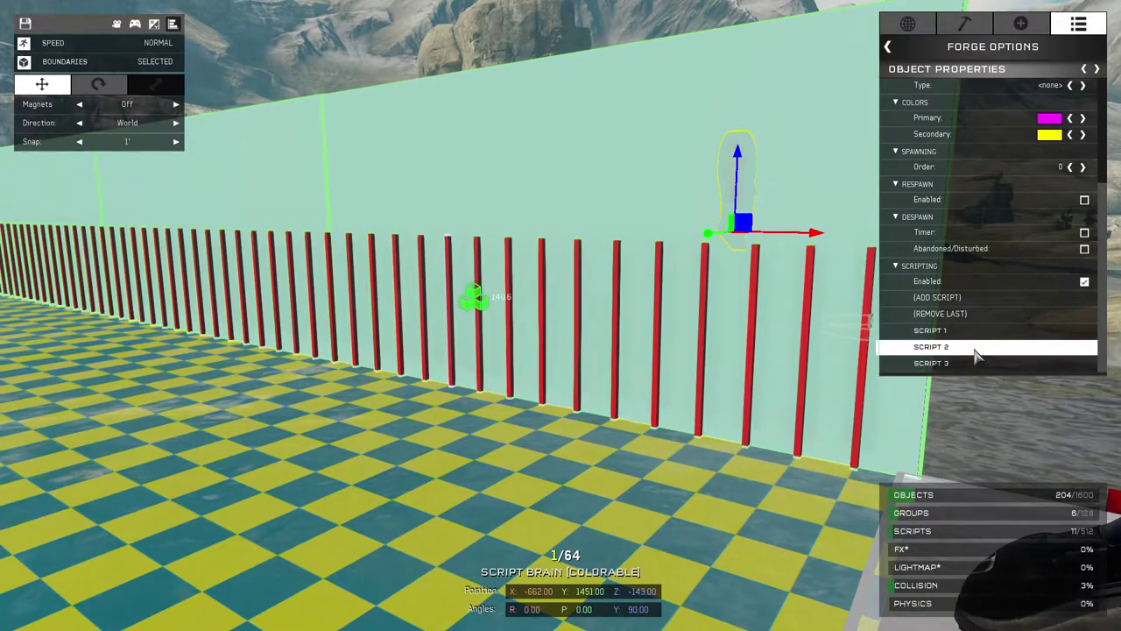
click(970, 351)
scroll(1111, 192, down, 2)
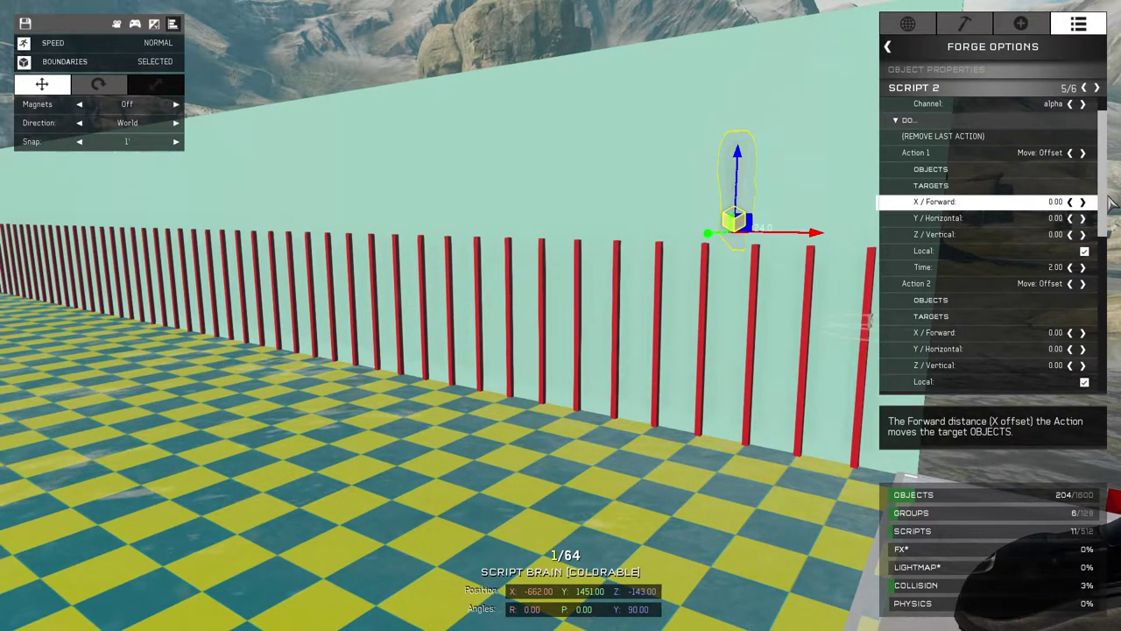
click(1029, 321)
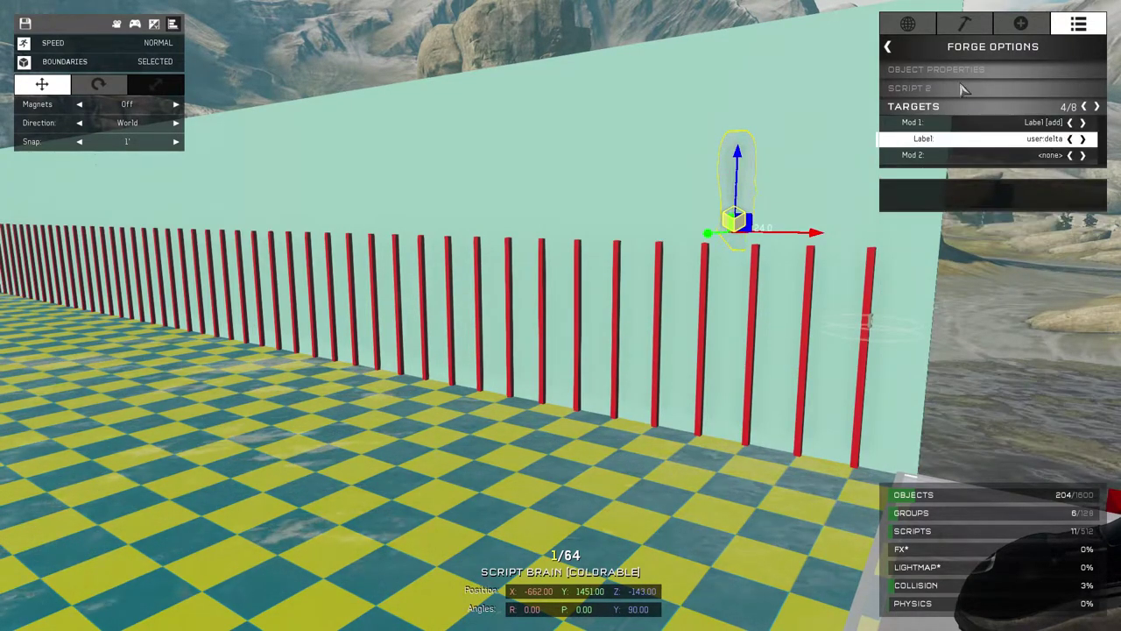
click(890, 49)
Step: Review the offset values and travel times of Script 2's remaining Move: Offset actions, and its message channel
scroll(1008, 330, down, 8)
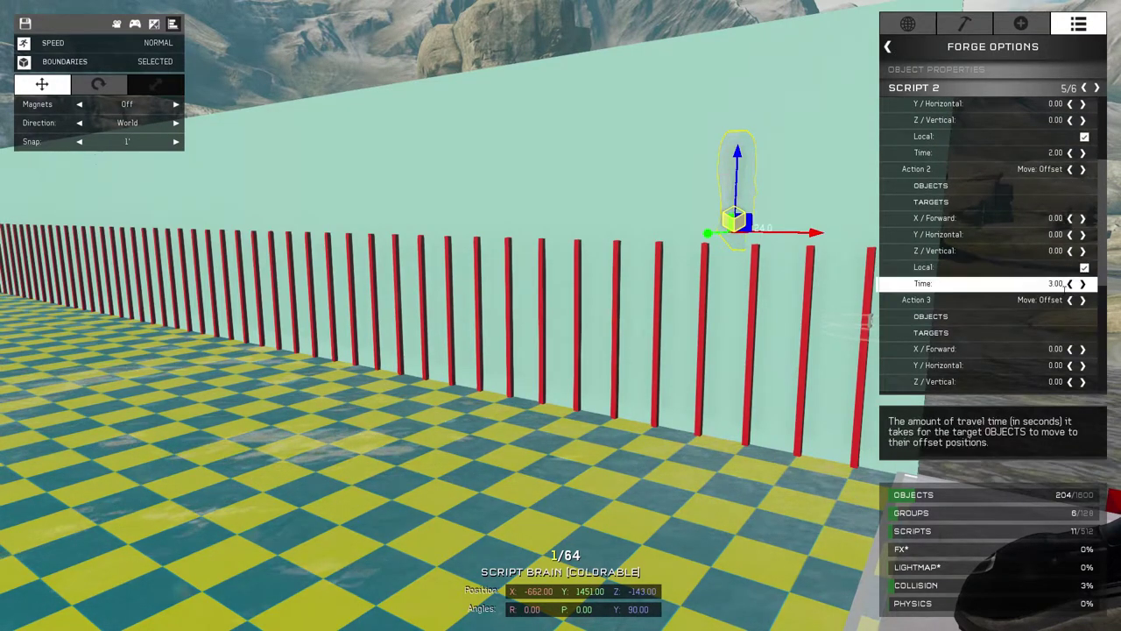
scroll(1067, 285, down, 7)
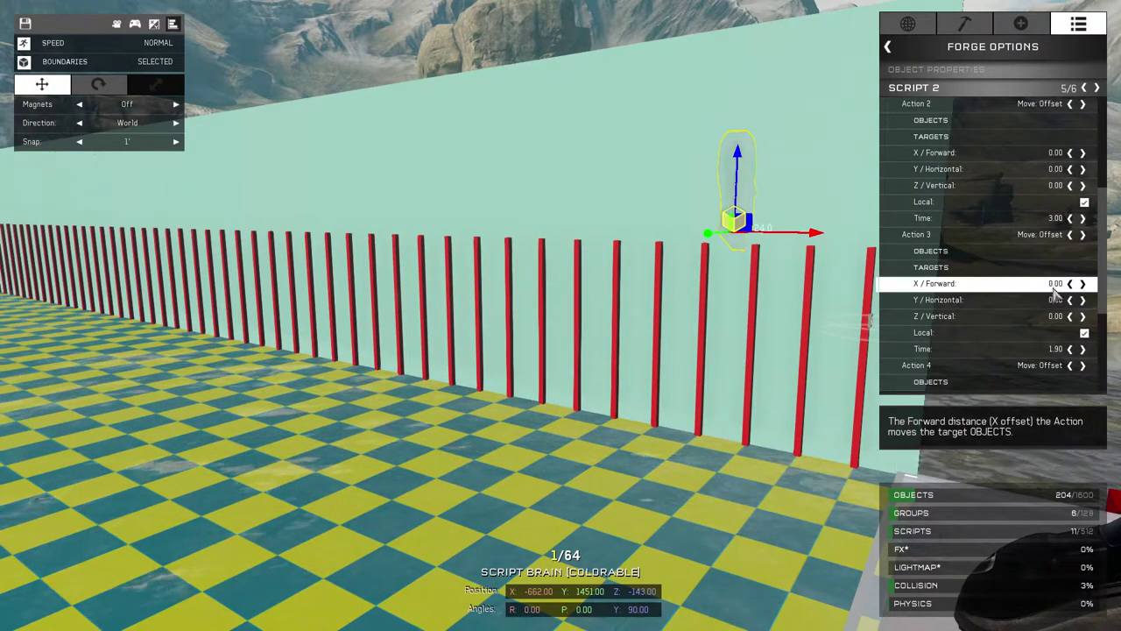
scroll(1026, 205, down, 4)
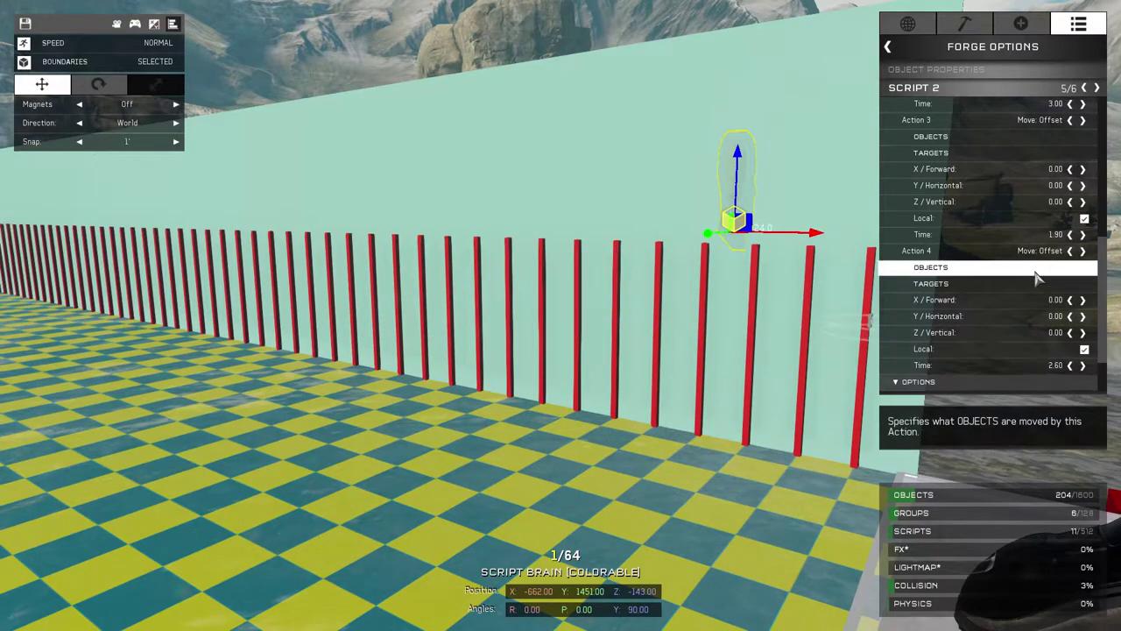
scroll(1058, 360, up, 8)
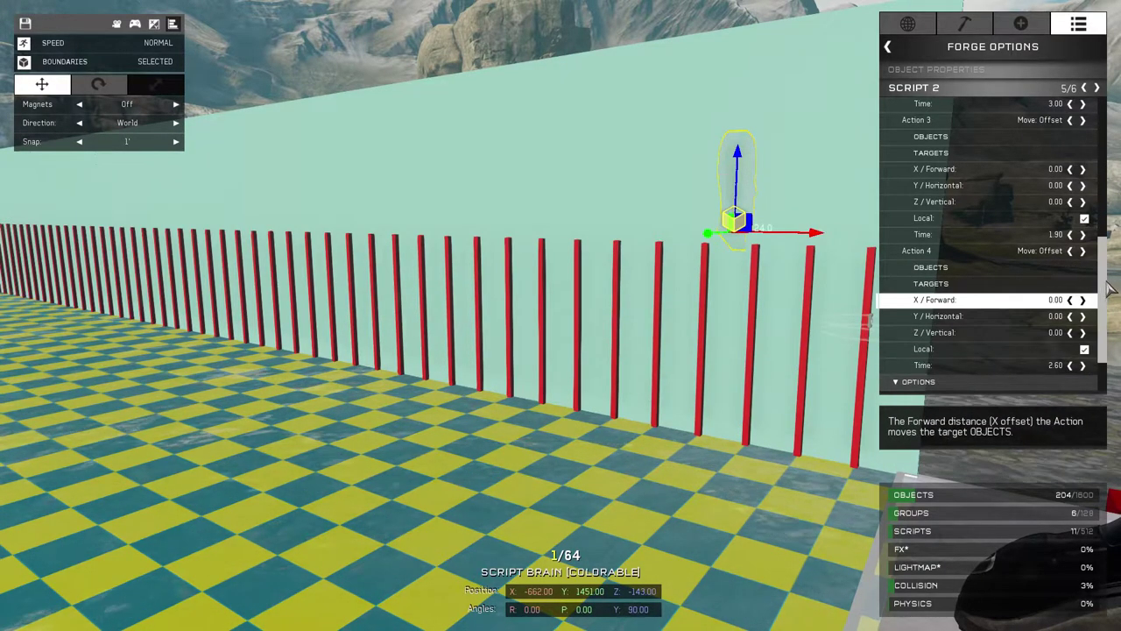
drag(1101, 147, 1101, 135)
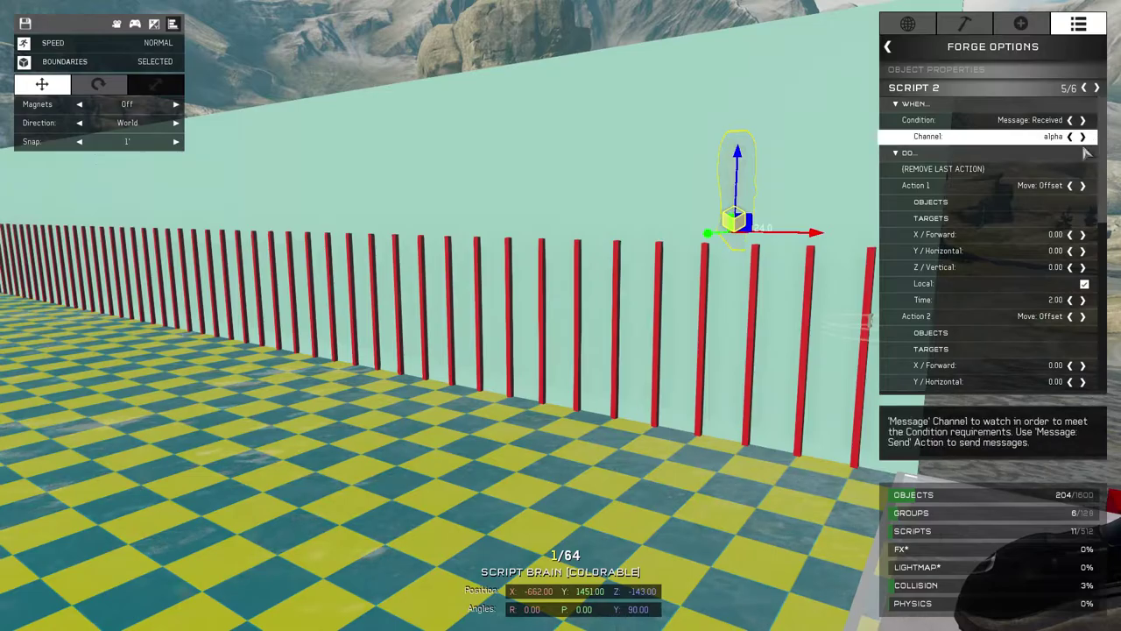
Step: Enter player mode and look over the Pelican, the wall and the blue and yellow switch terminals from the ground
right_drag(623, 351, 561, 325)
key(Tab)
key(w)
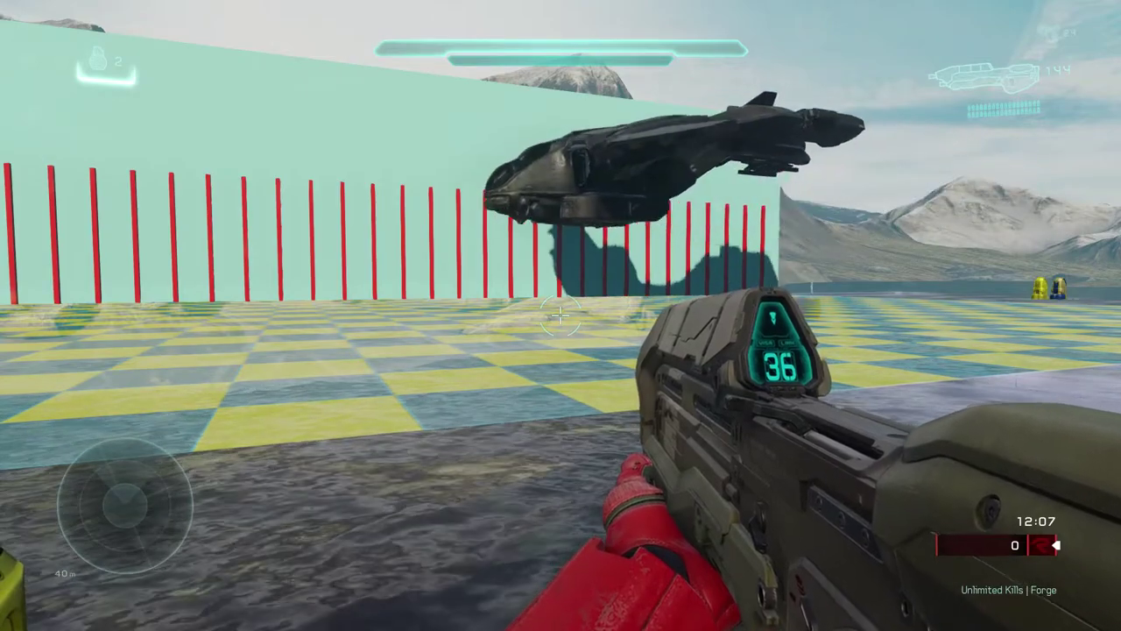
key(Left)
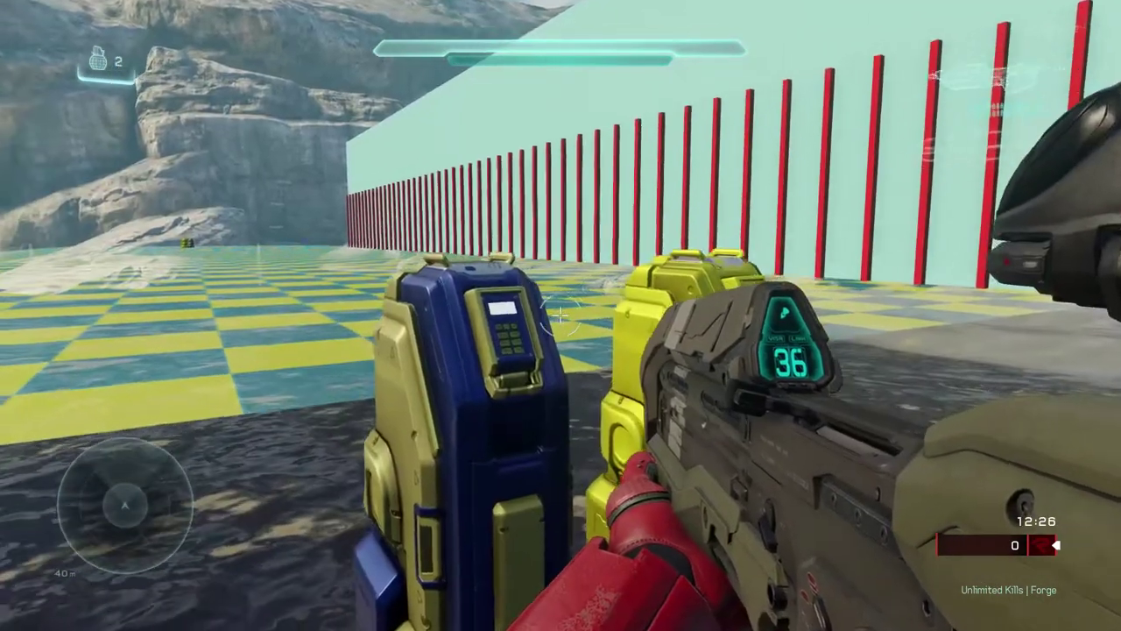
key(Up)
key(Down)
key(w)
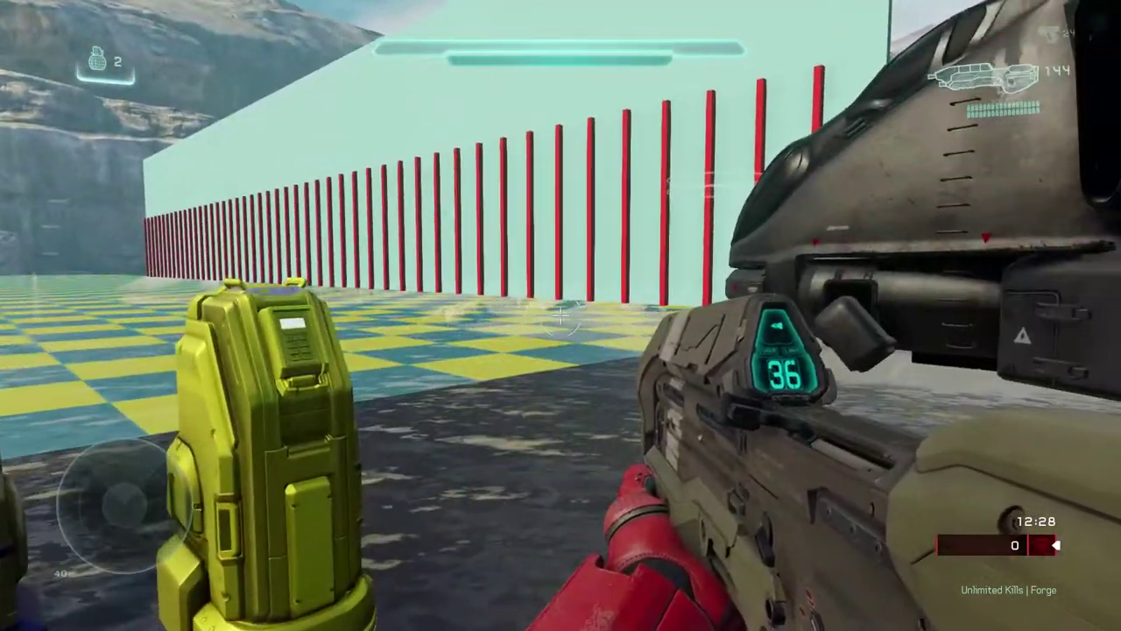
key(s)
key(Left)
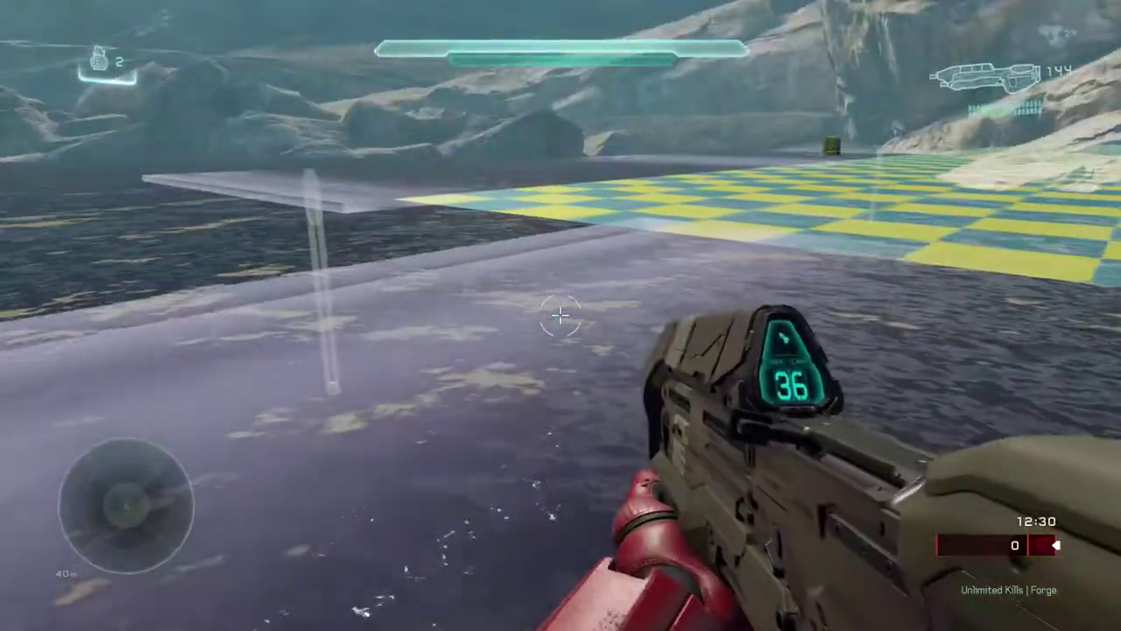
key(Right)
key(Right)
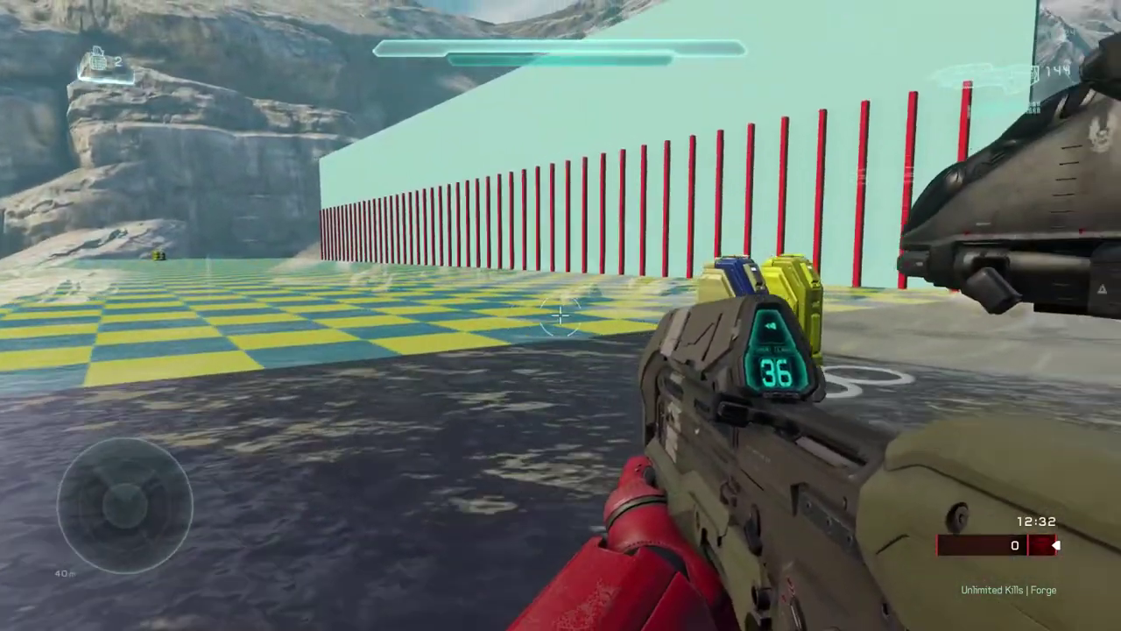
Step: Operate the blue switch terminal in player mode and watch the Pelican's travel along the wall from the editor view
key(Left)
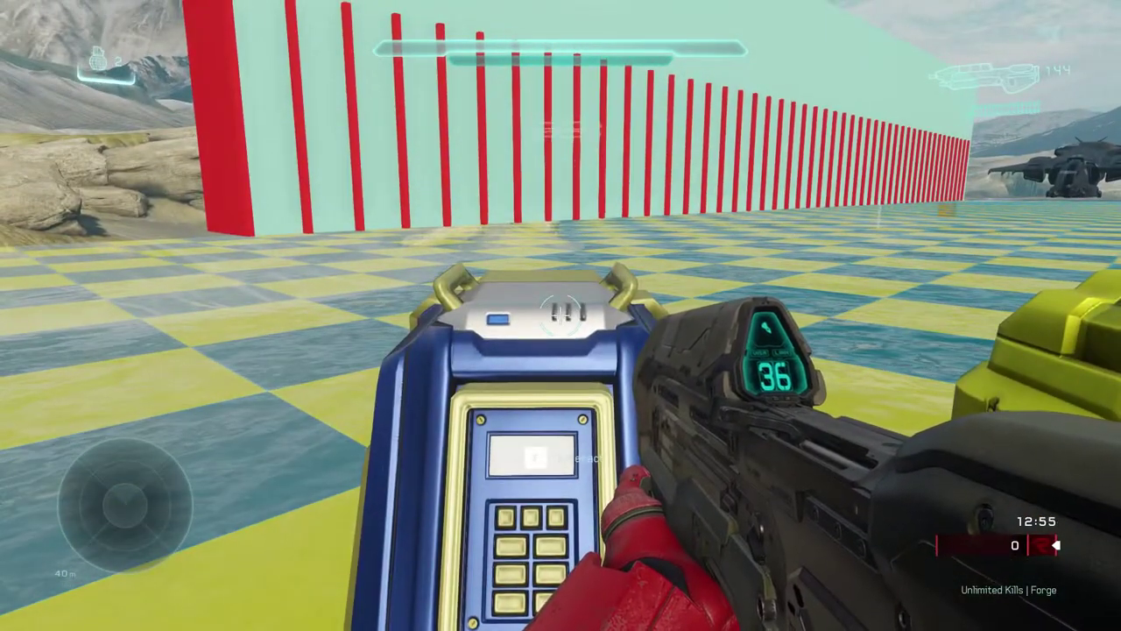
key(w)
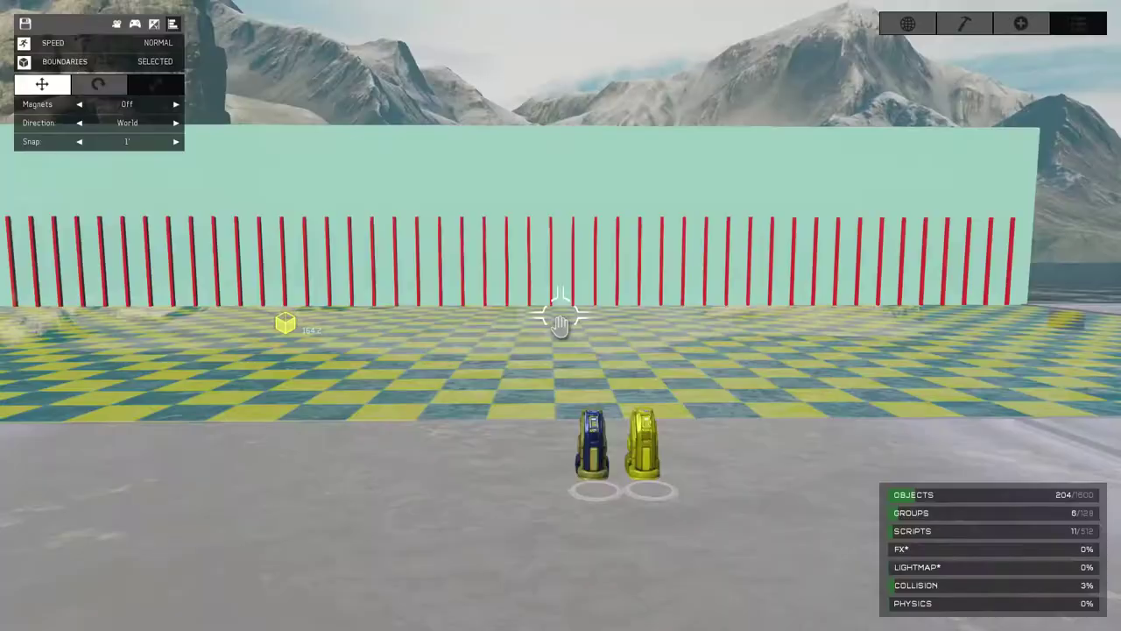
key(w)
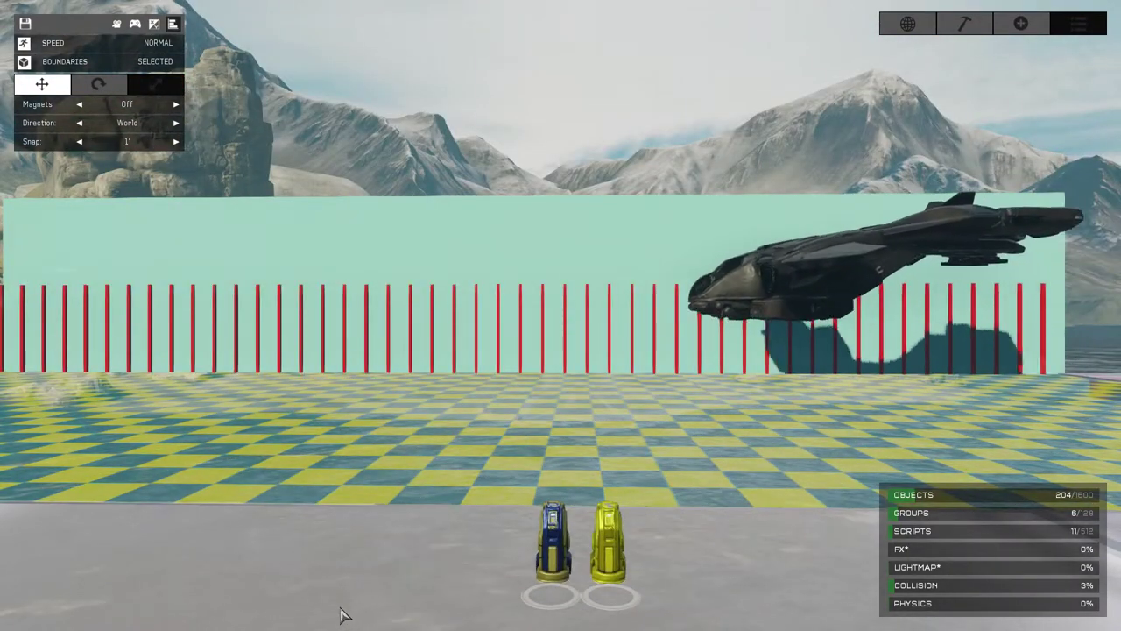
right_drag(351, 599, 293, 619)
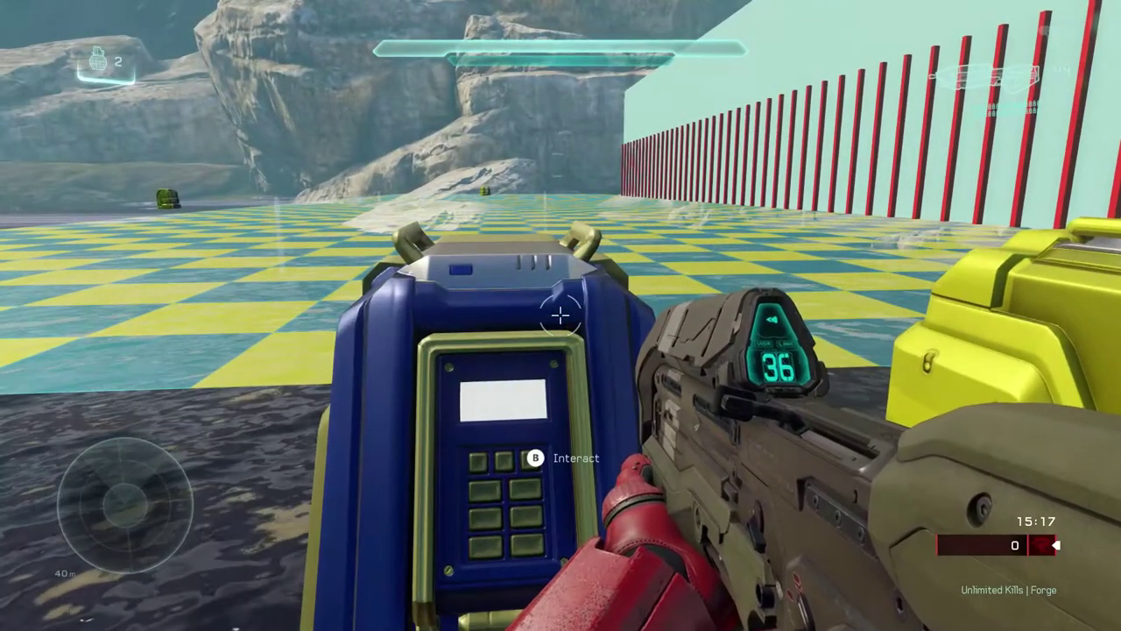
Step: Ride on top of the Pelican along the wall to the far end, step off and look back at it
key(w)
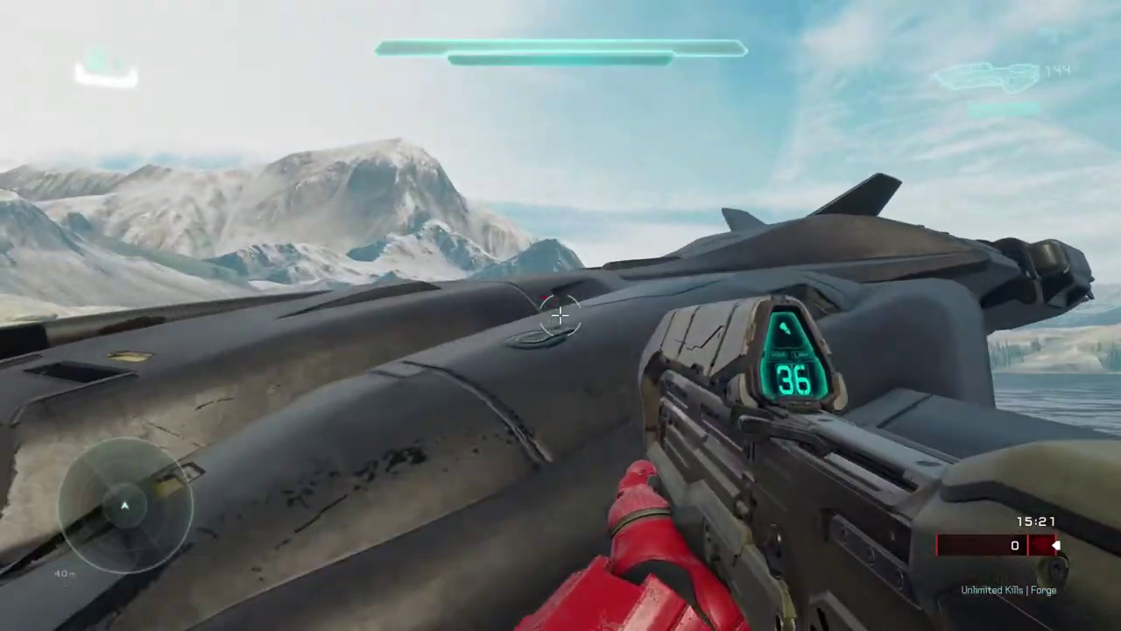
key(w)
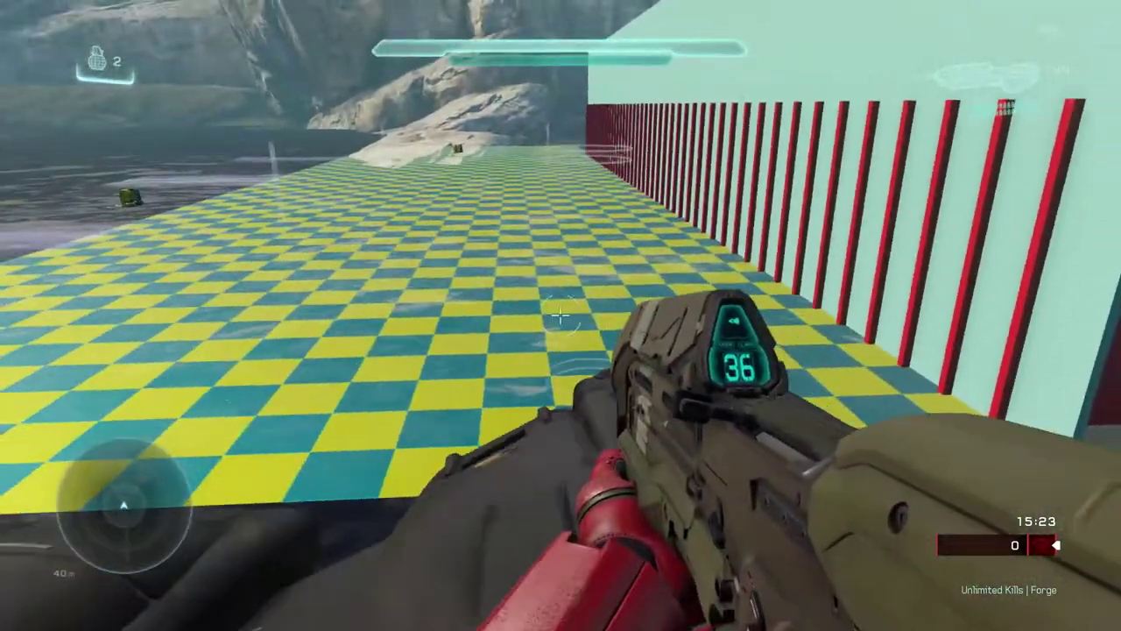
key(w)
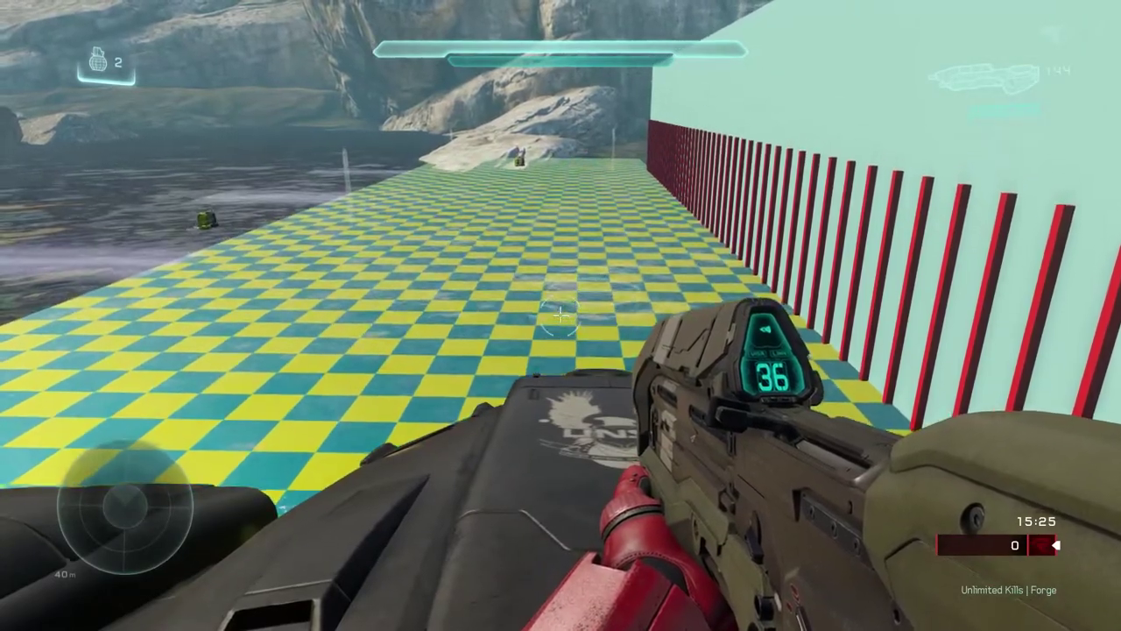
key(w)
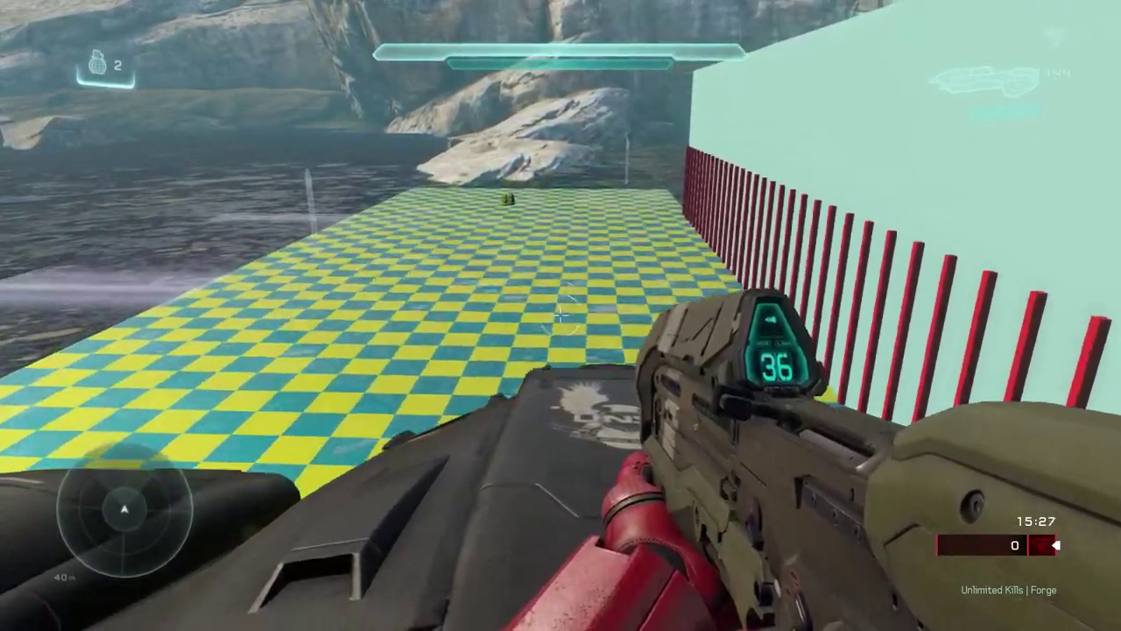
key(w)
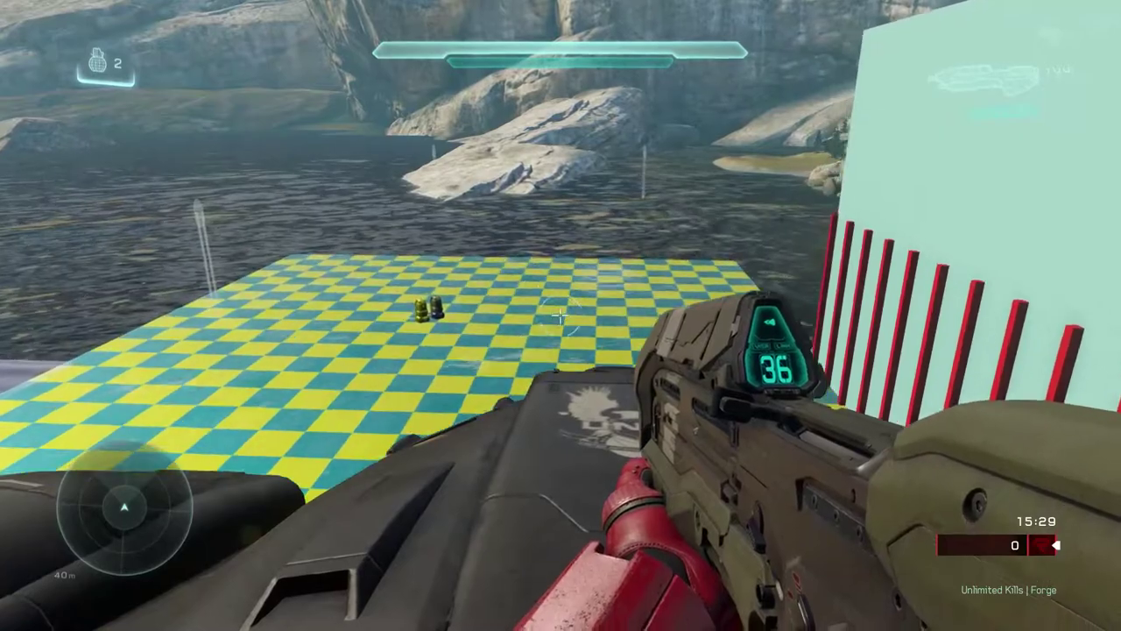
key(w)
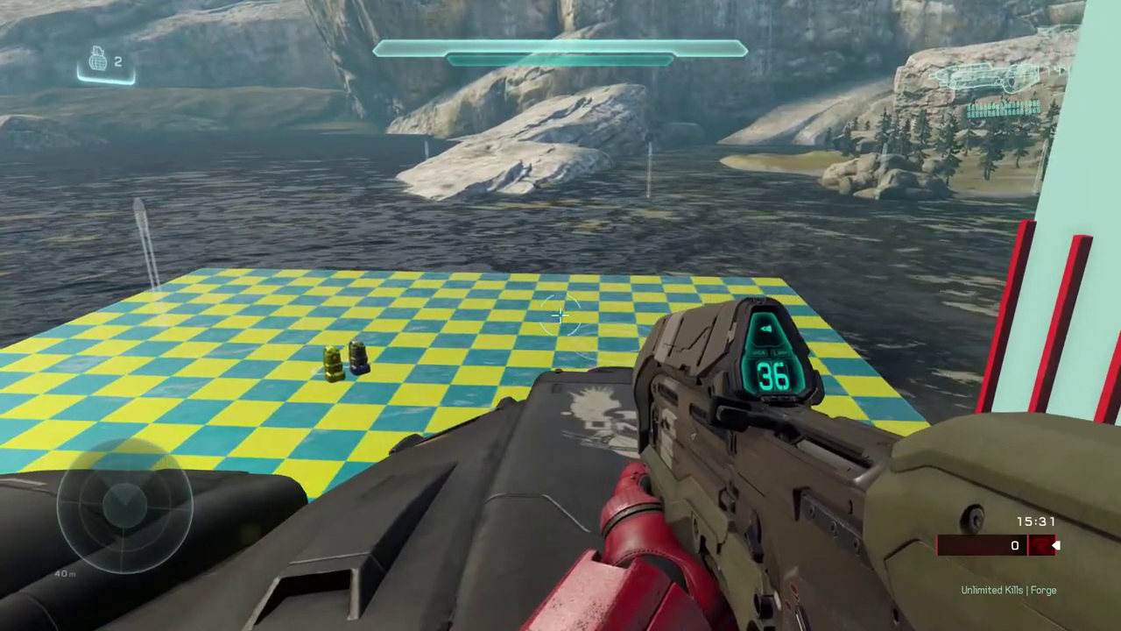
key(w)
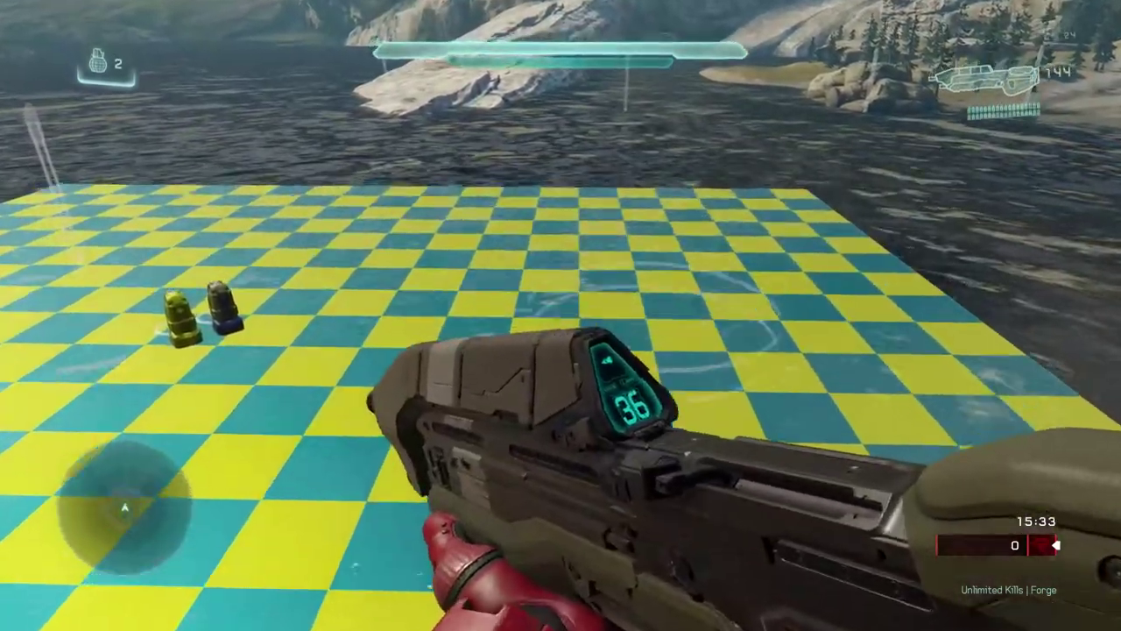
key(s)
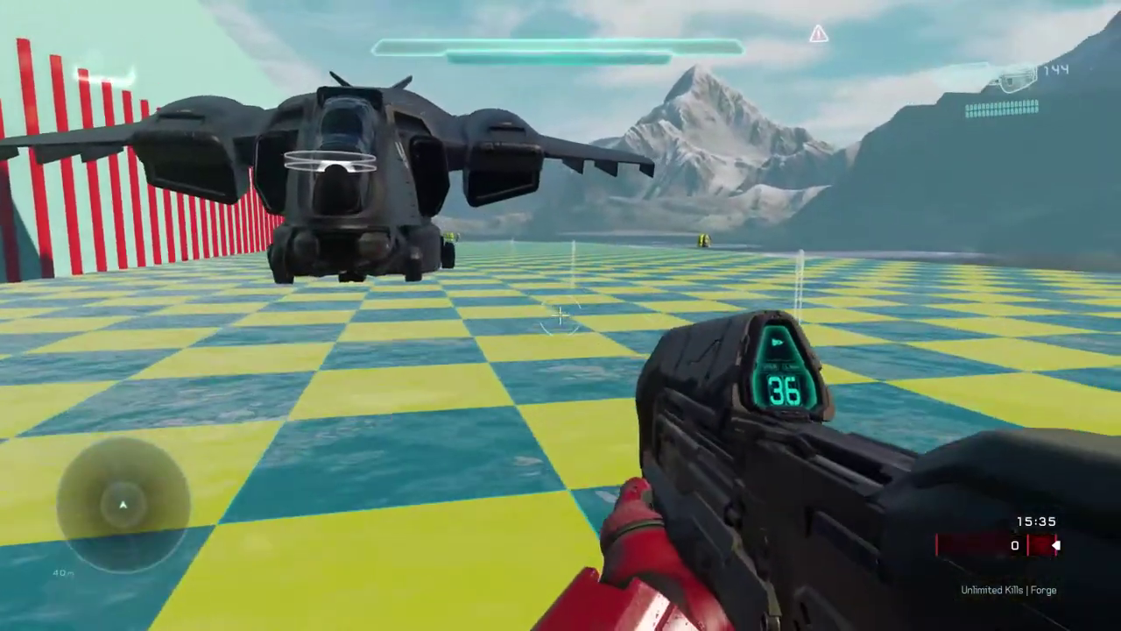
key(w)
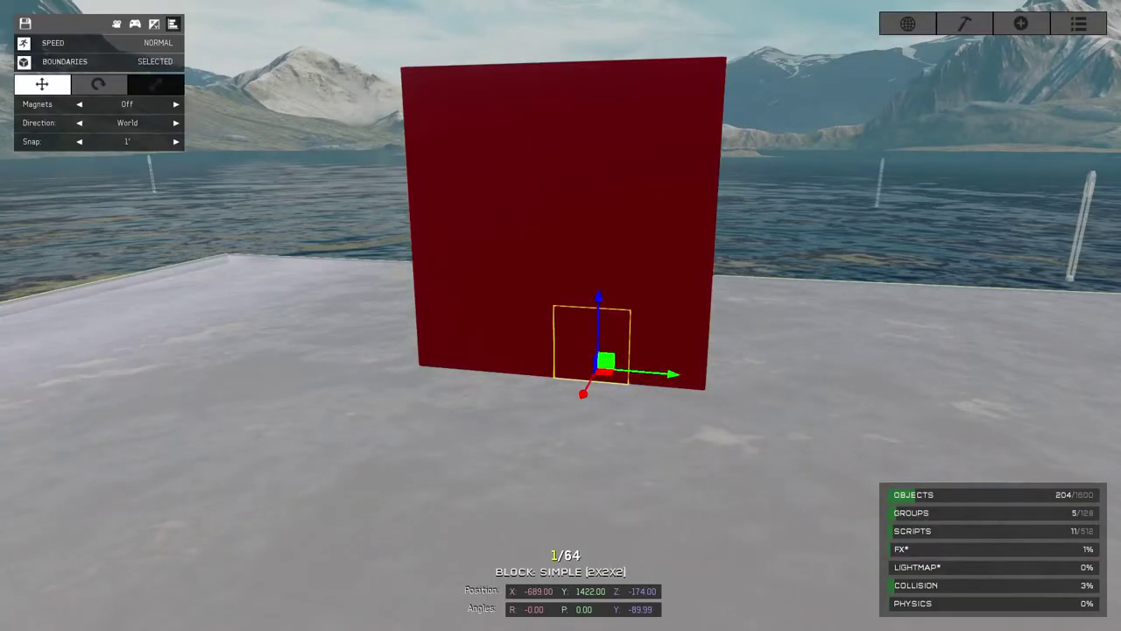
Step: Inspect the red cube built from simple 2x2x2 blocks from the front and from above
key(d)
key(a)
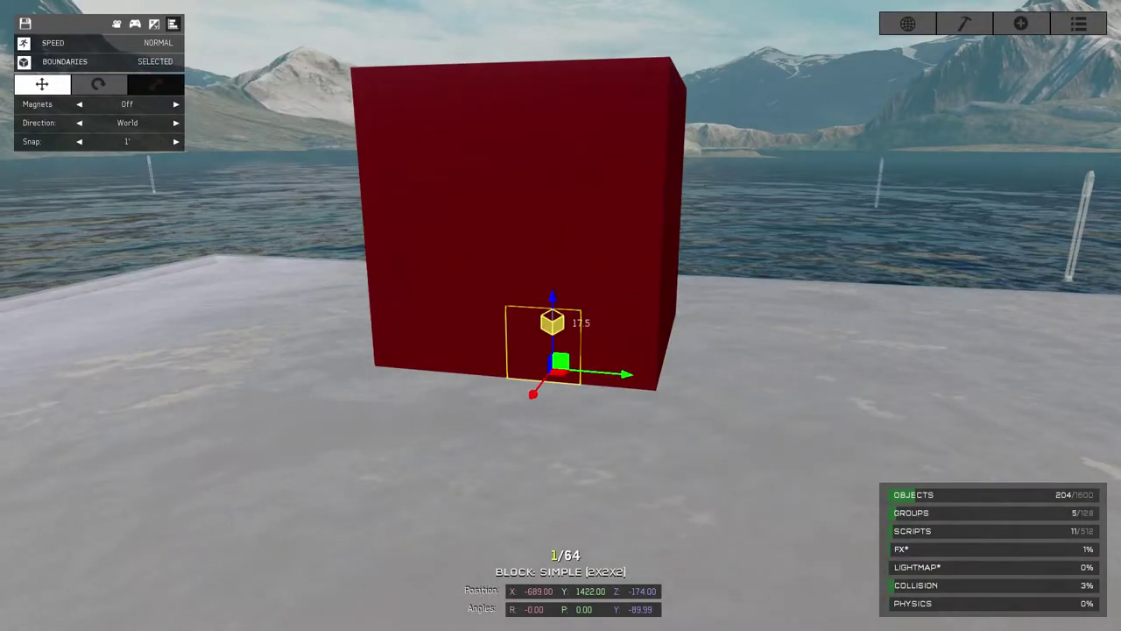
right_drag(560, 315, 561, 316)
key(d)
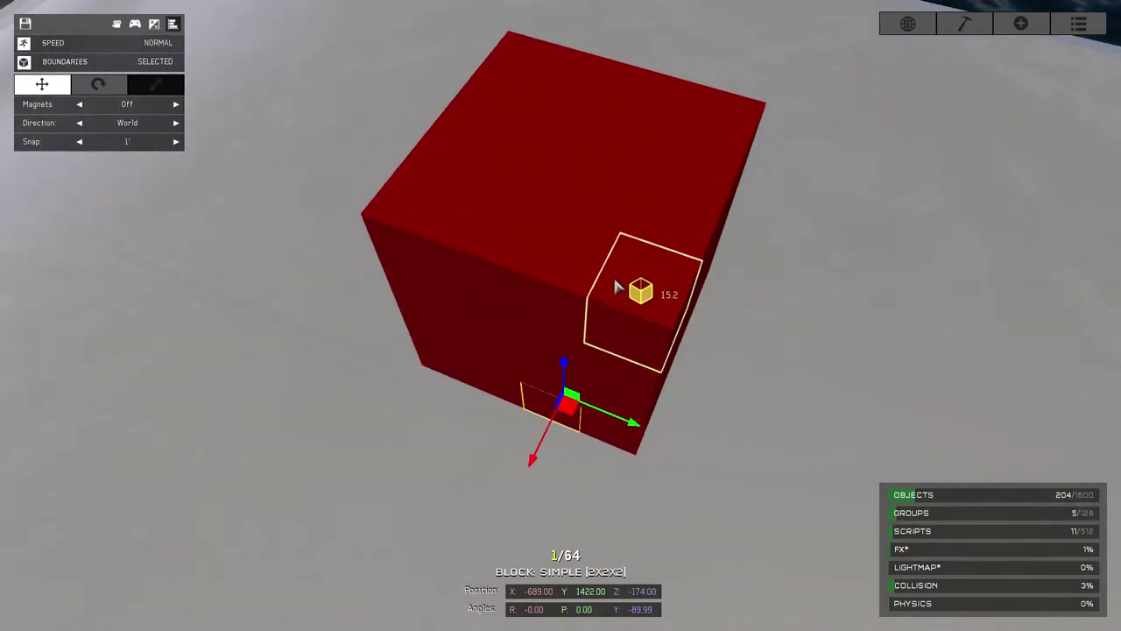
click(738, 149)
key(s)
right_drag(681, 368, 561, 321)
key(w)
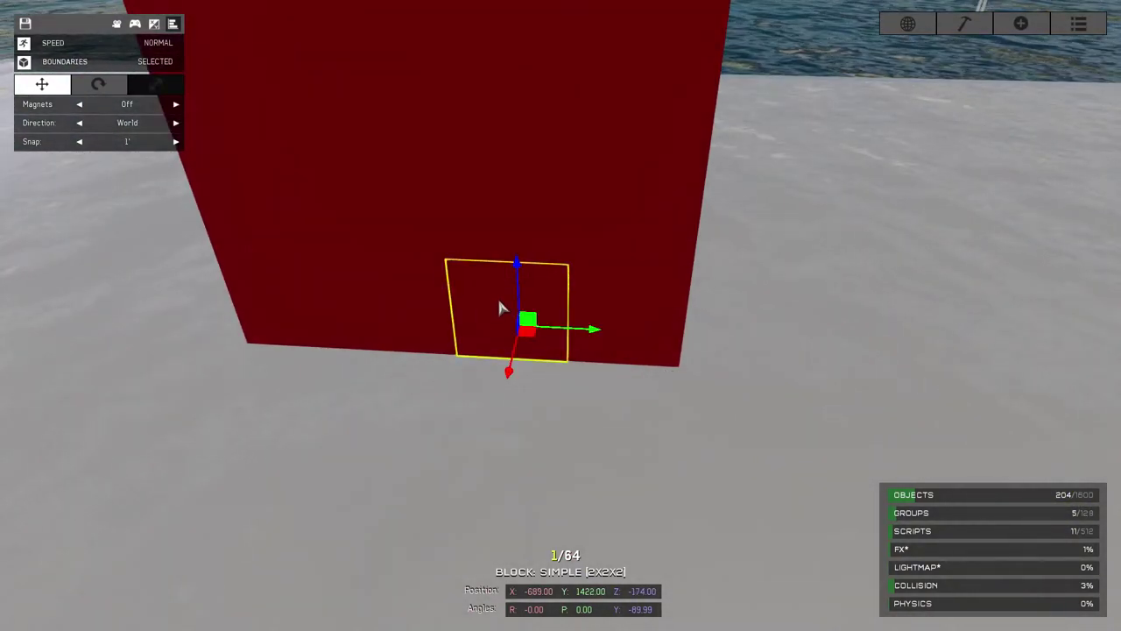
Step: Check the labels of the red cube's selected base block and of a neighbouring block
click(1077, 27)
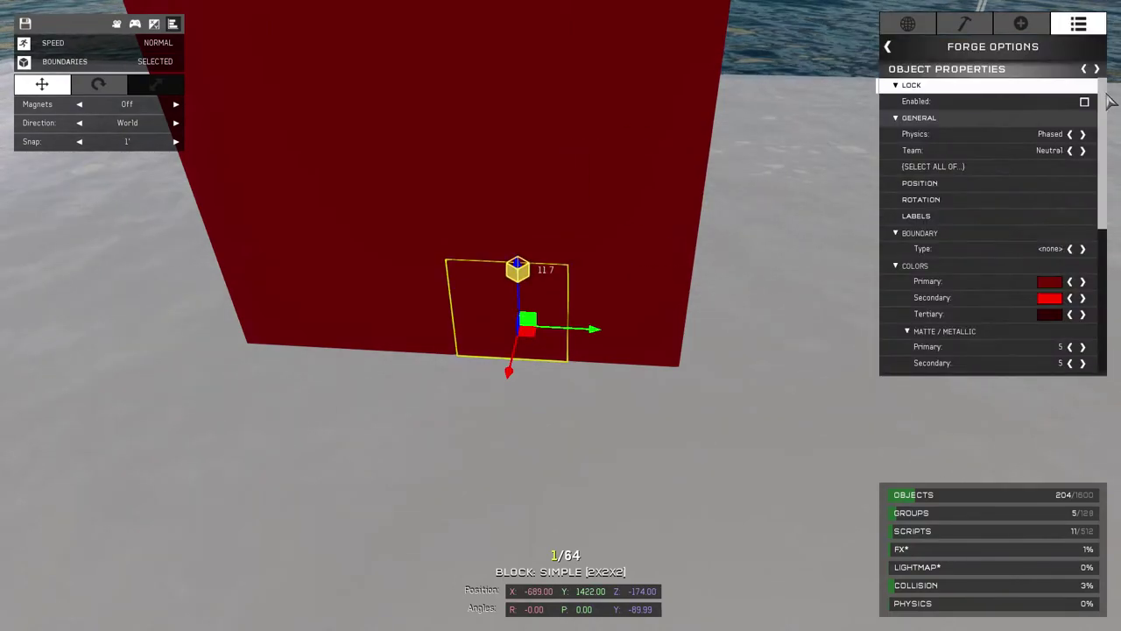
drag(1109, 100, 1109, 278)
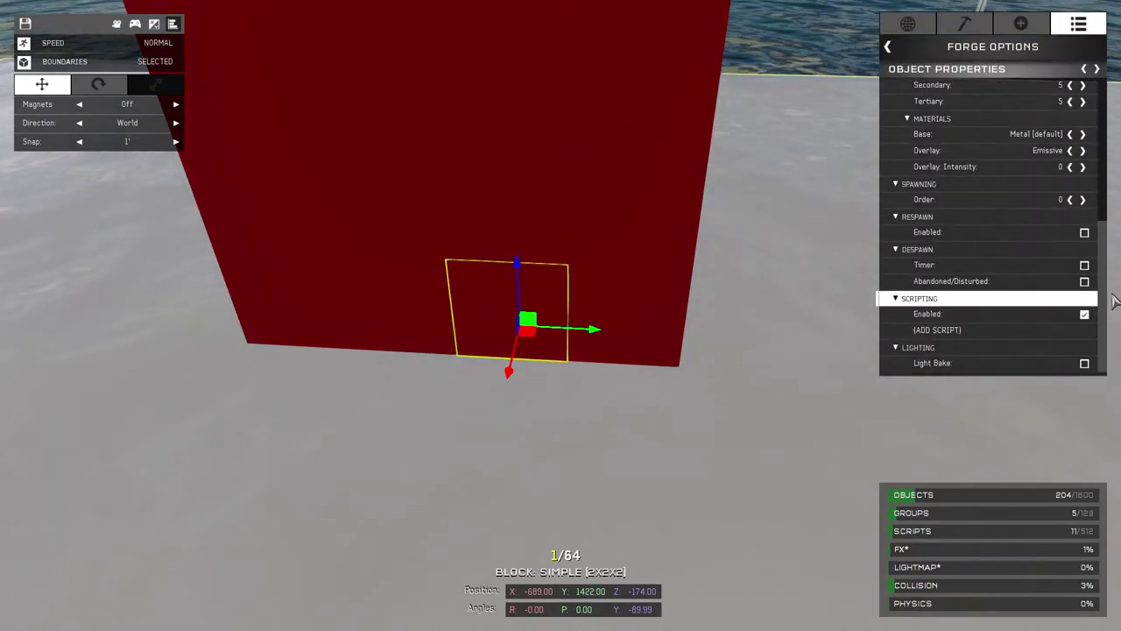
scroll(1052, 201, up, 10)
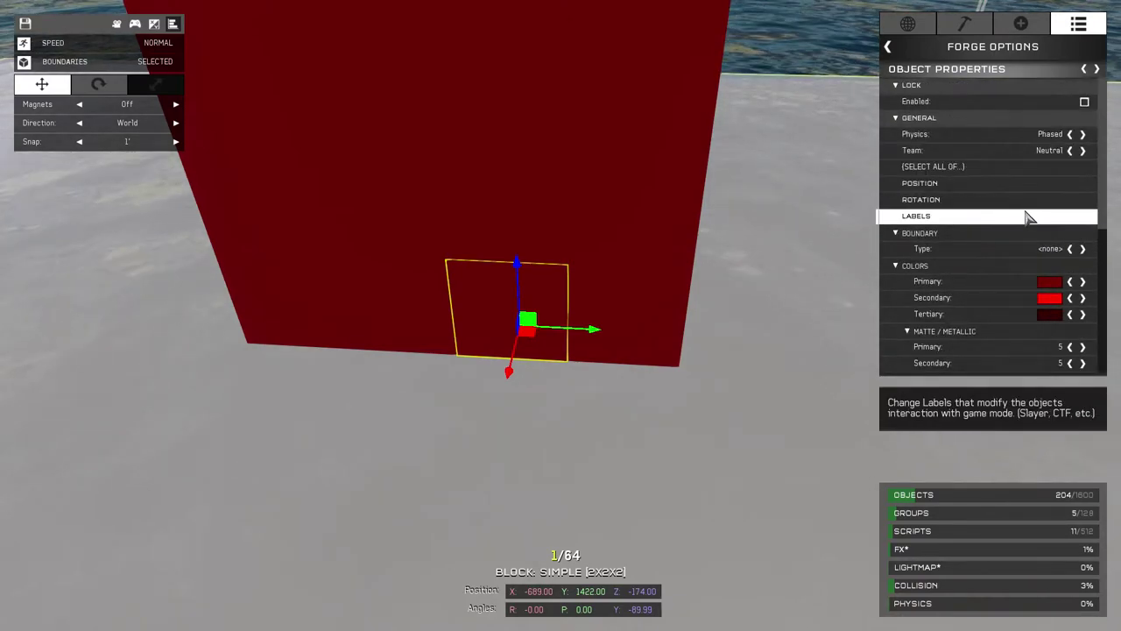
click(1030, 218)
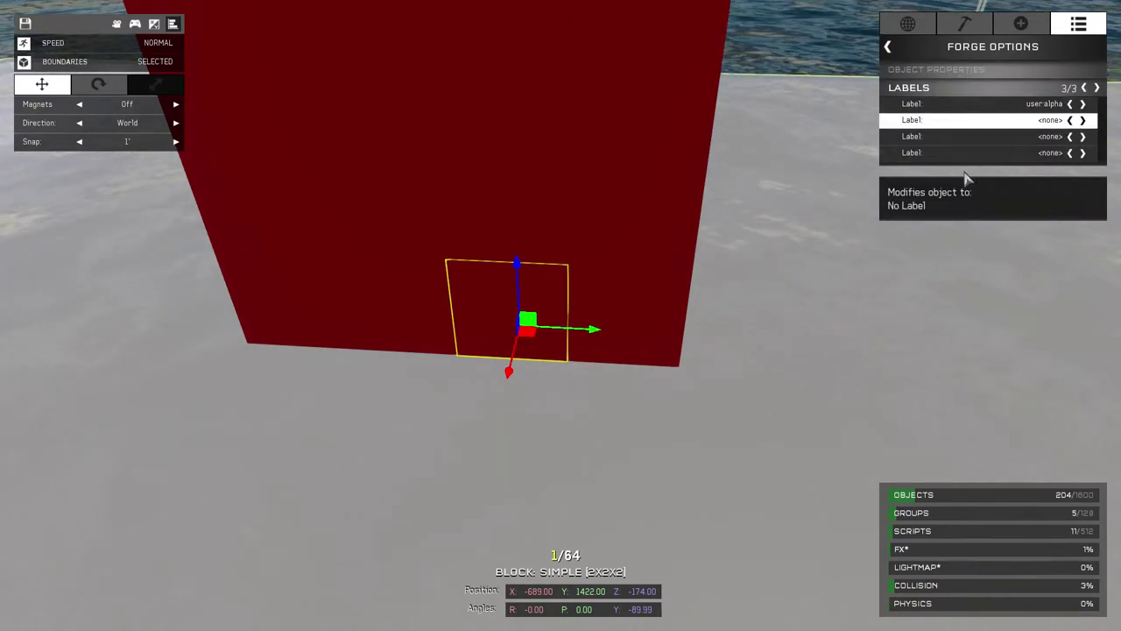
click(648, 304)
drag(633, 272, 644, 173)
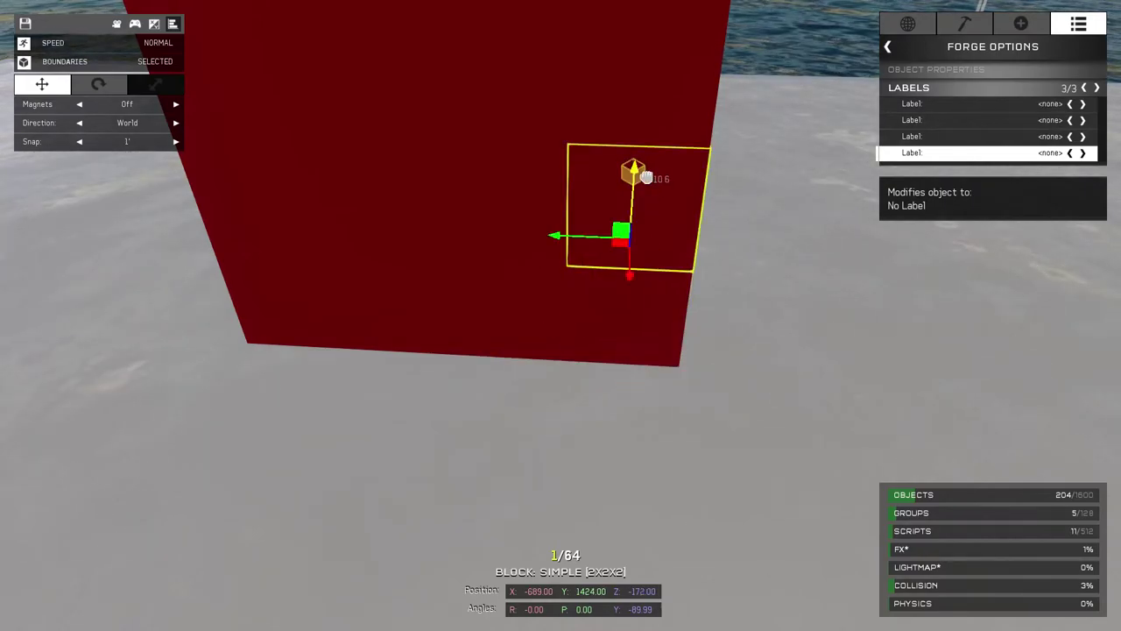
Step: Group all blocks of the red cube with the labelled base block as the group's reference object
key(s)
right_drag(617, 264, 727, 335)
key(w)
right_drag(682, 300, 560, 326)
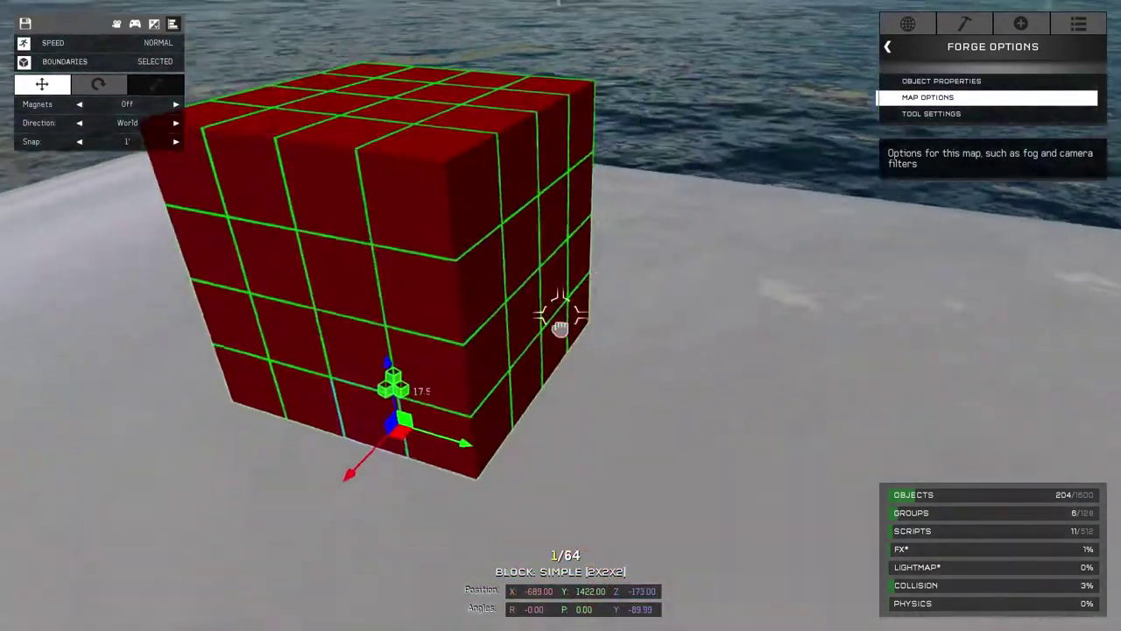
Step: Select the Script Brain near the wall and open its Script 1 with the repeating Move: Offset action
key(d)
right_drag(560, 326, 561, 327)
key(s)
click(566, 178)
click(1091, 25)
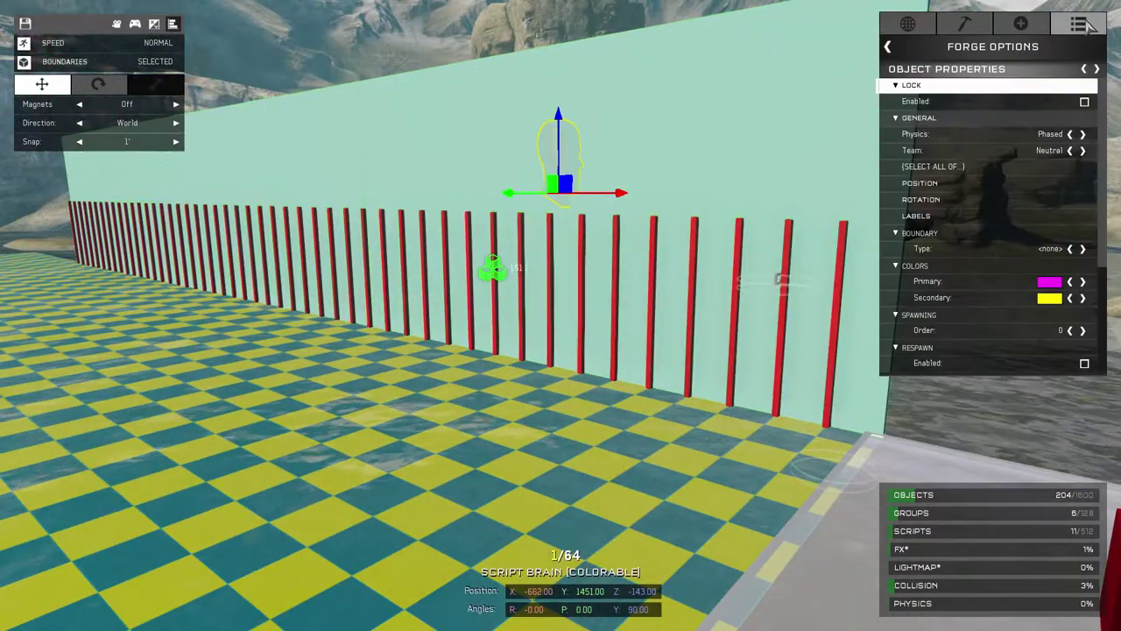
scroll(1077, 219, down, 5)
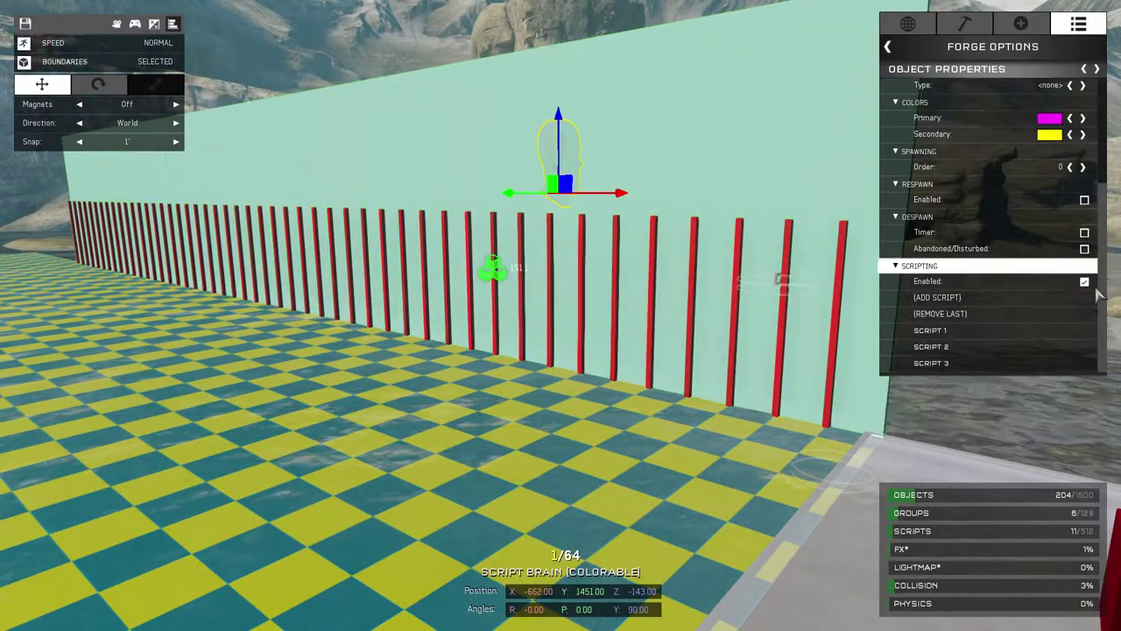
click(990, 347)
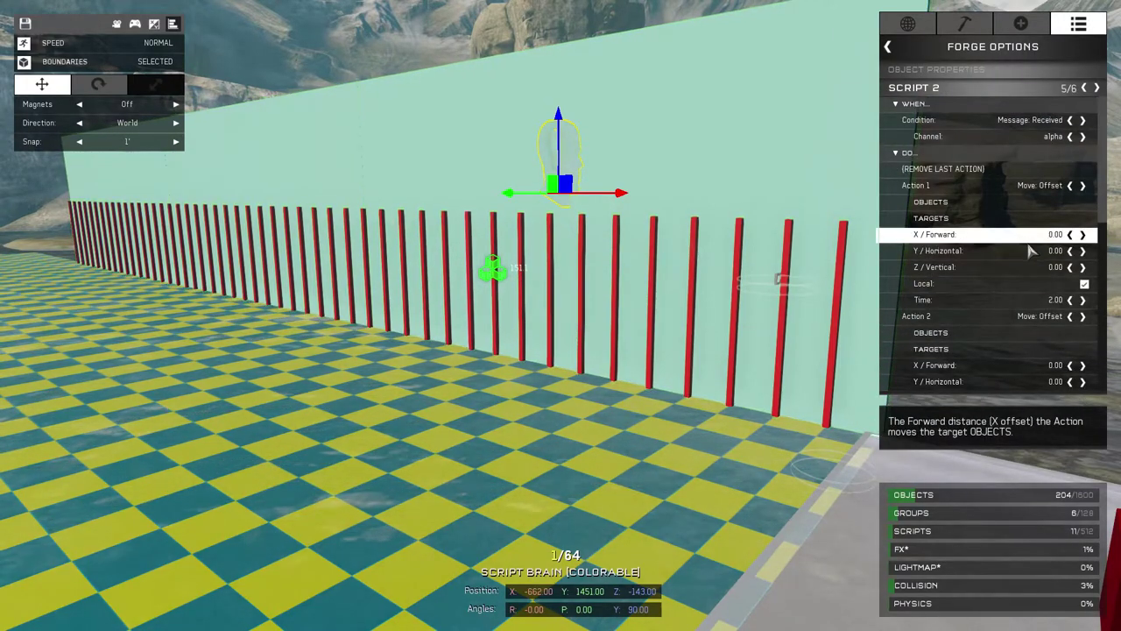
click(1086, 90)
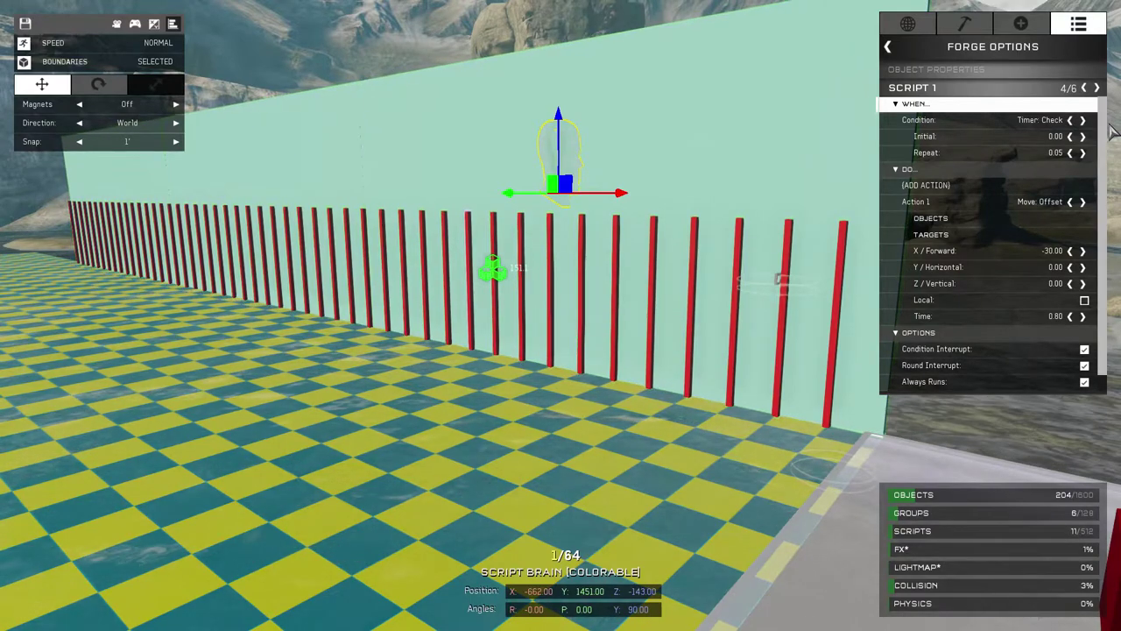
Step: Add Group: Siblings [add] as Mod 2 to the objects of Script 1's Move: Offset action and recheck the list
click(1054, 218)
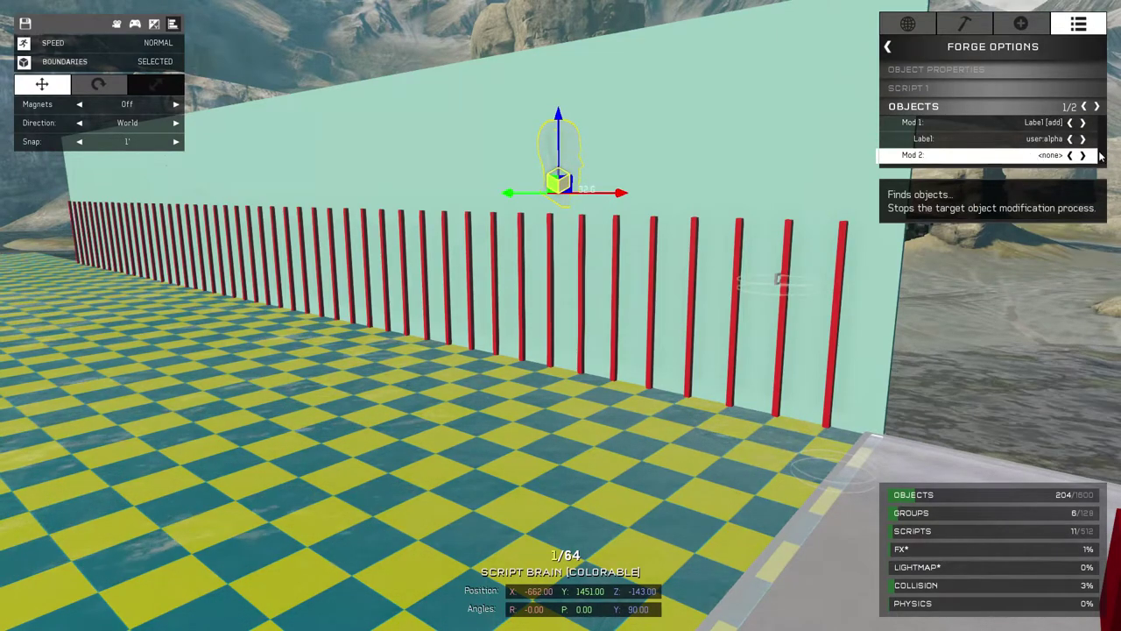
click(1057, 160)
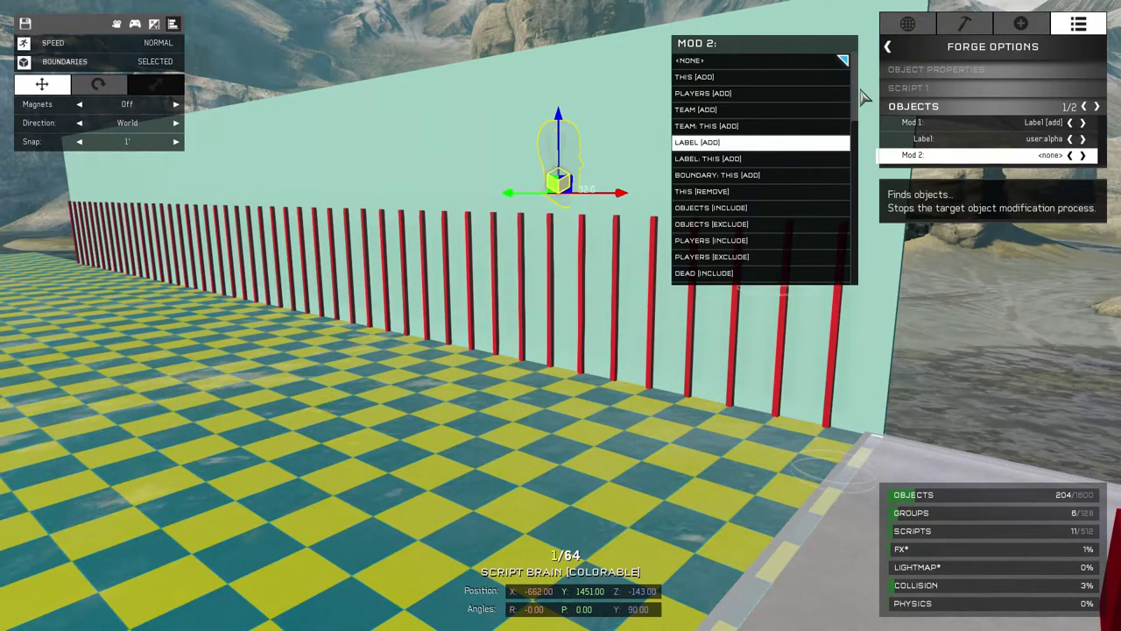
drag(855, 93, 854, 149)
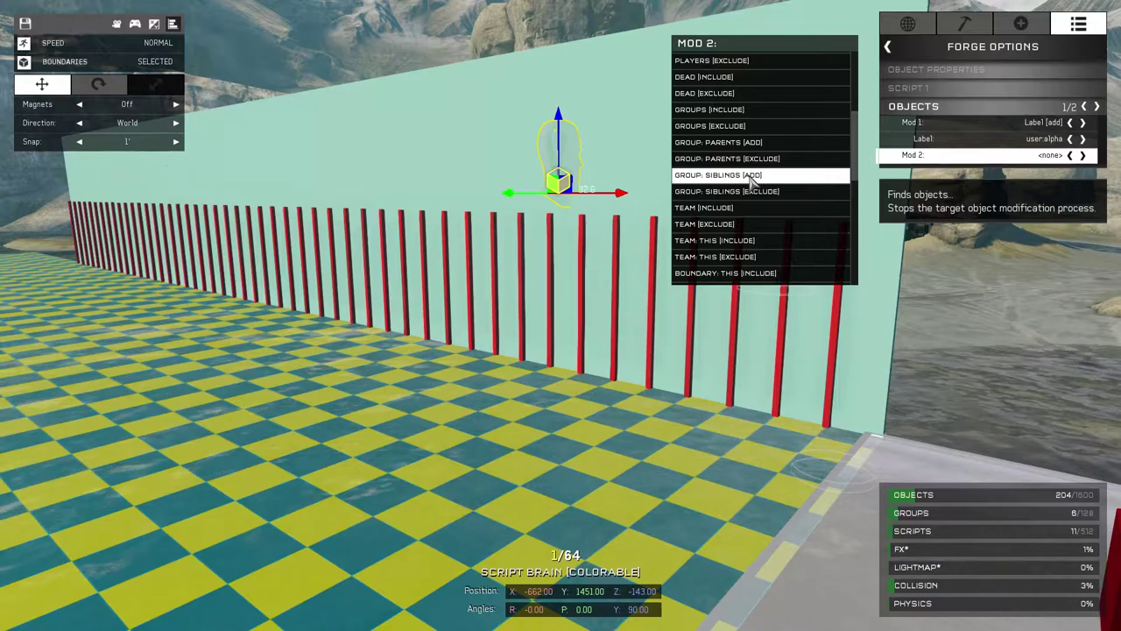
click(751, 176)
key(Escape)
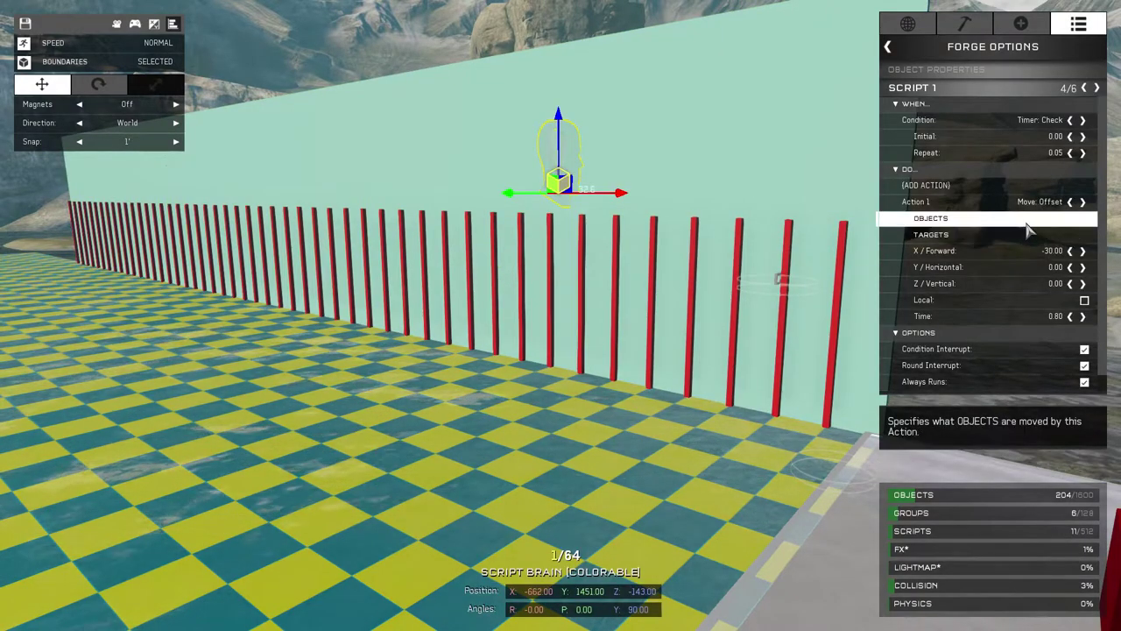
click(1025, 221)
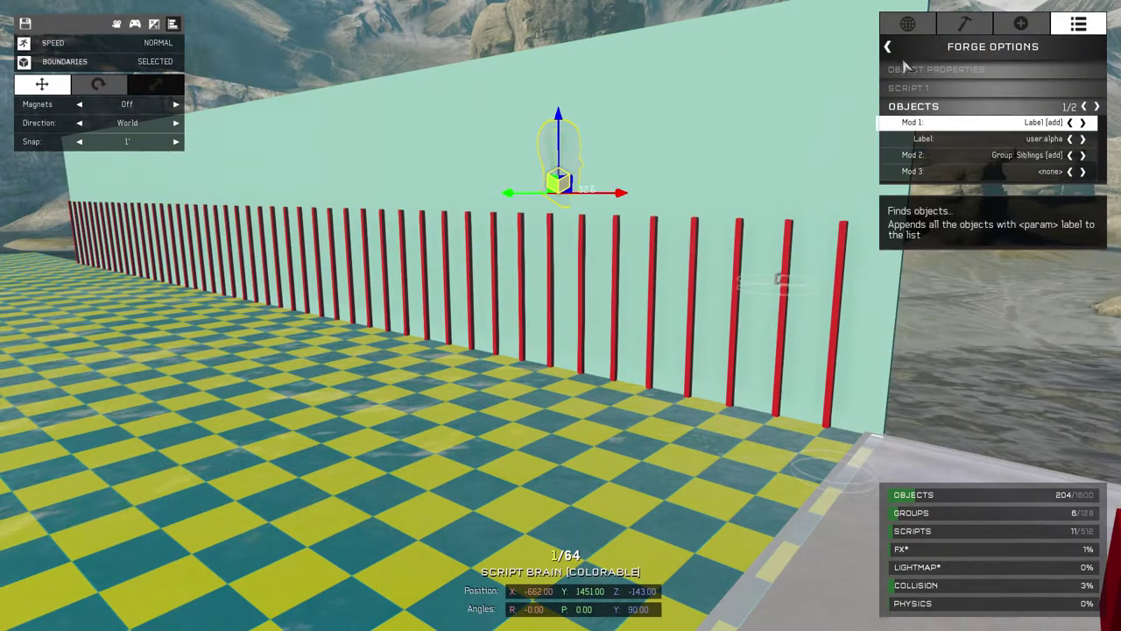
key(Escape)
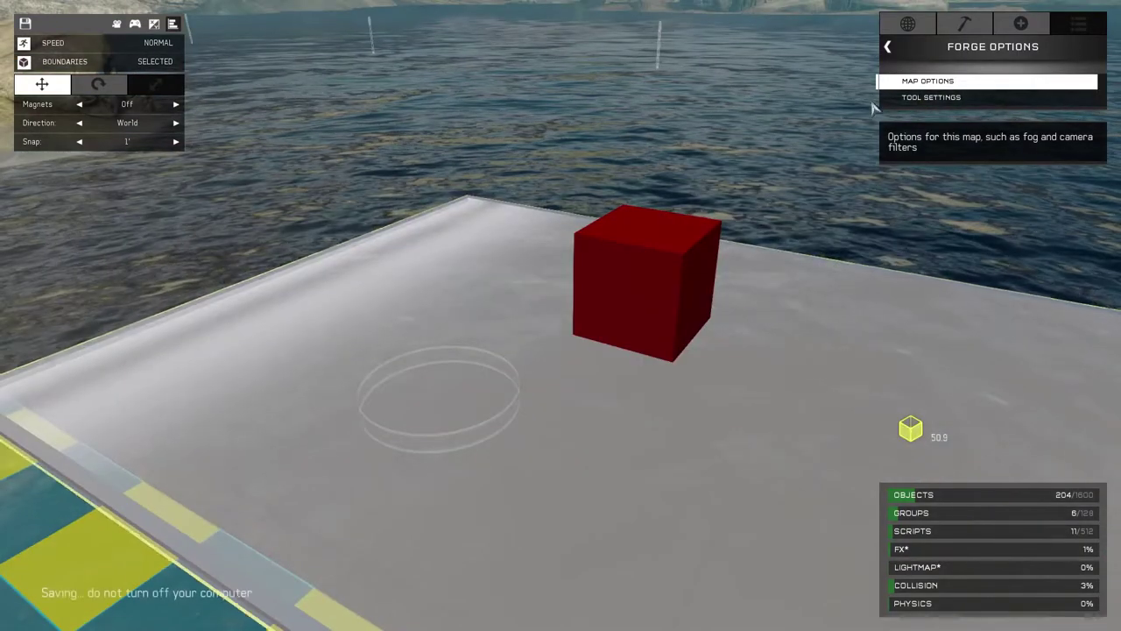
Step: Save the map, enable scripting in the map options, and follow the grouped red cube as it moves
key(ctrl+s)
click(947, 82)
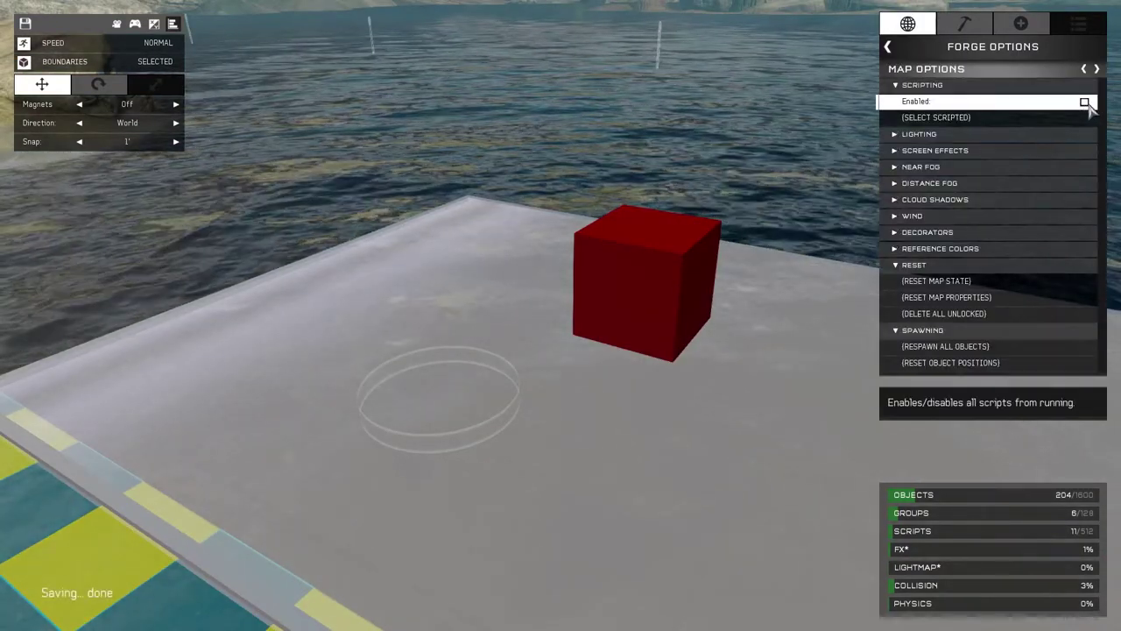
click(1085, 103)
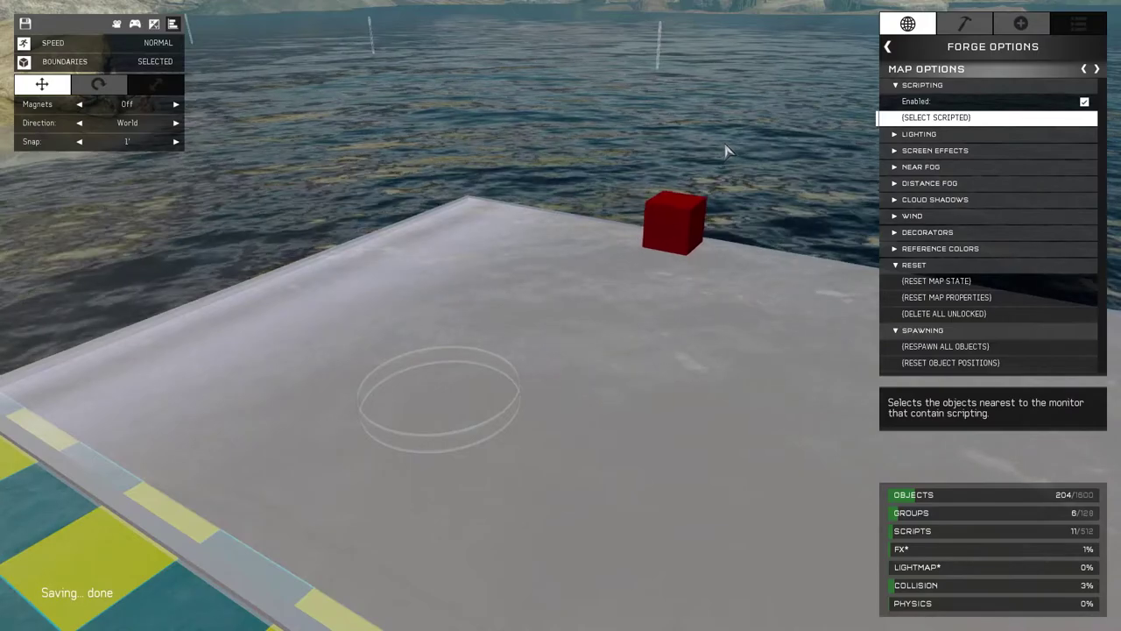
right_drag(746, 144, 560, 316)
key(w)
key(w)
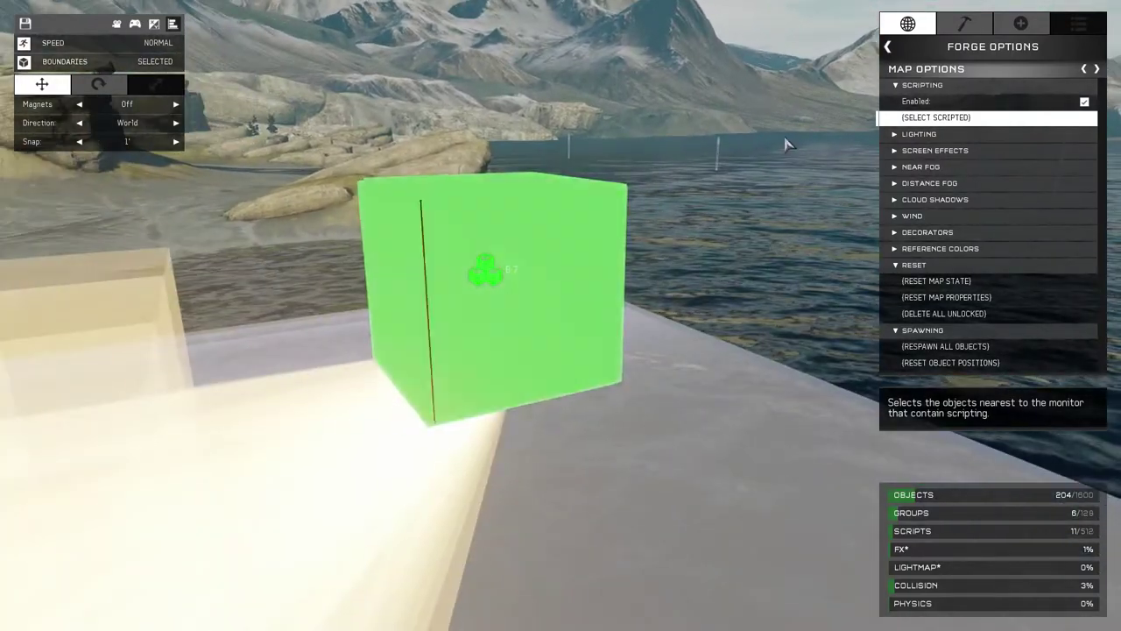
Step: Check the Parent setting of the red cube group in its object properties and return to the map options
key(r)
key(Tab)
scroll(1012, 140, up, 3)
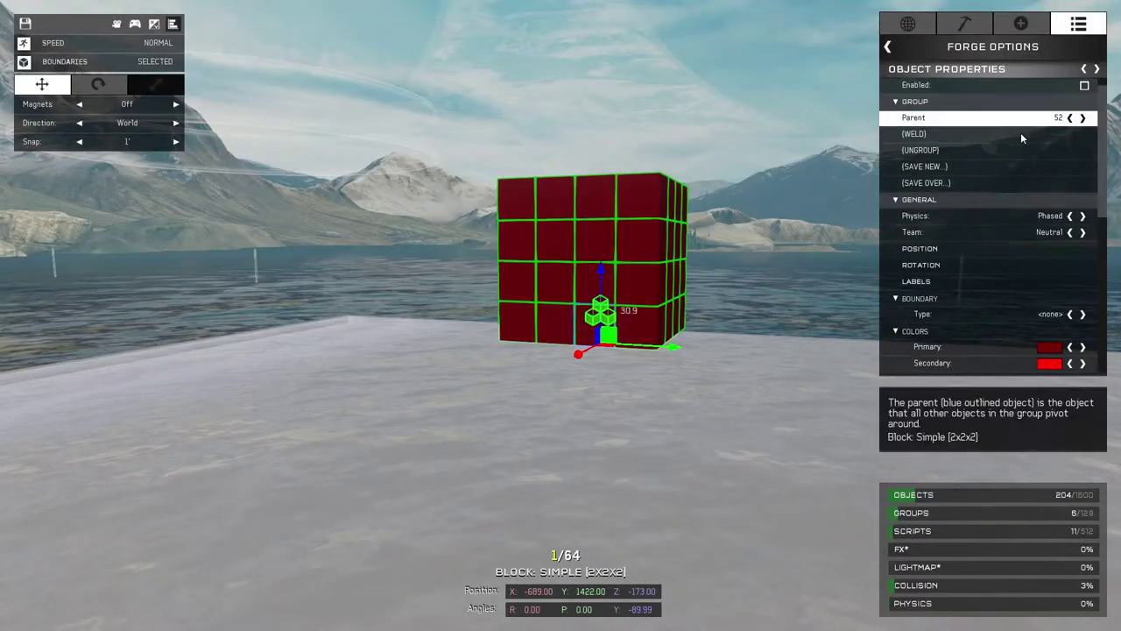
click(963, 140)
click(325, 369)
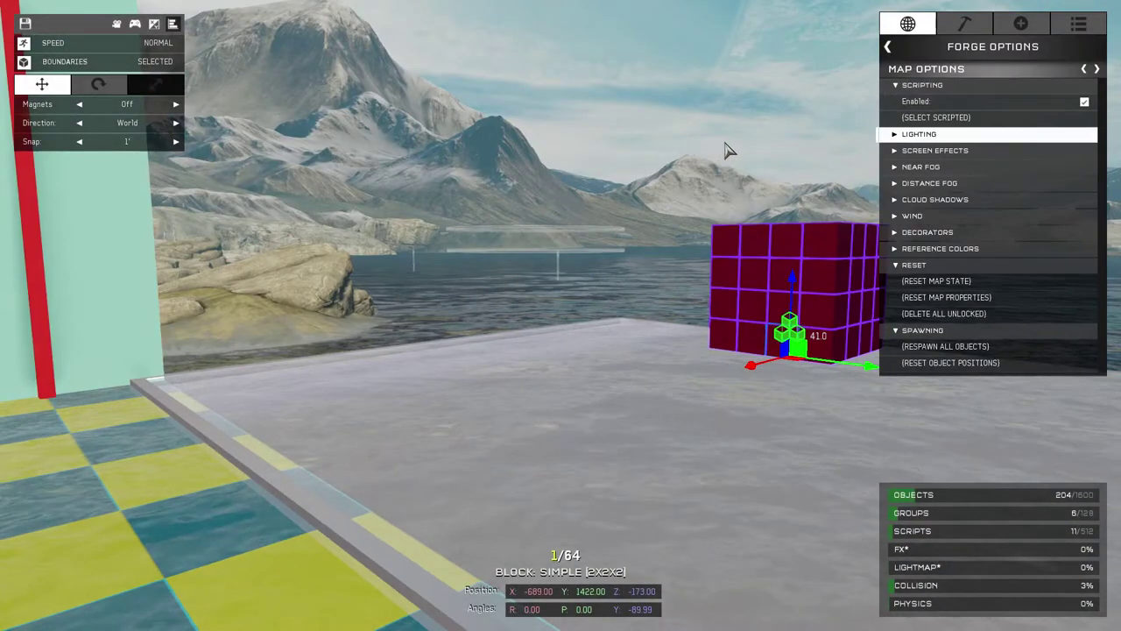
Step: Switch to player mode and watch the grouped red cube move over the water and past the wall
key(Up)
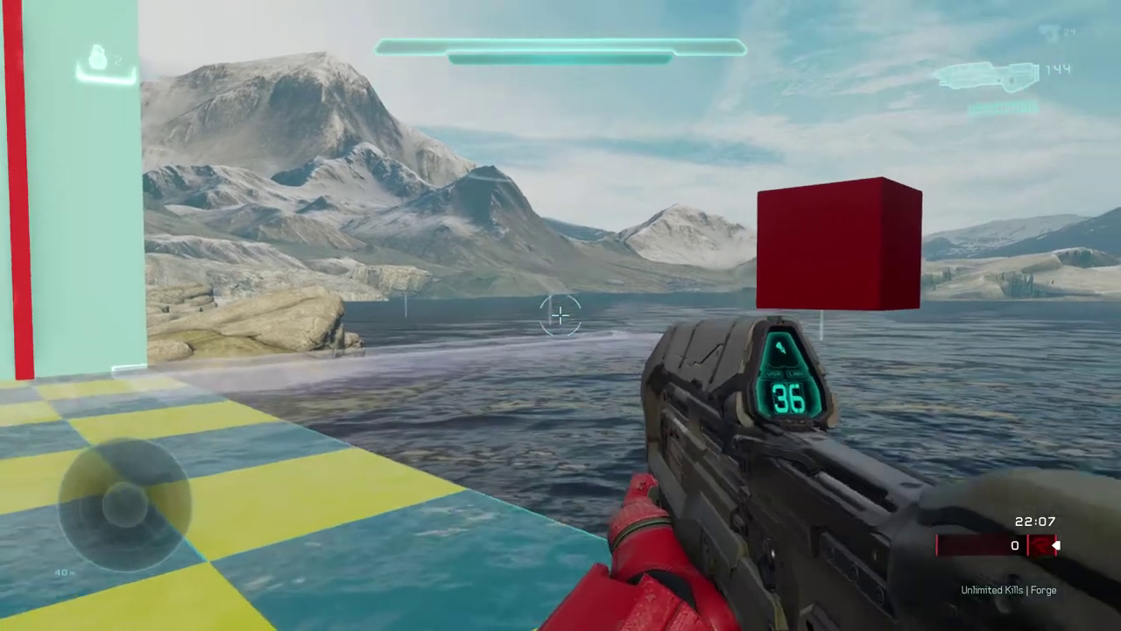
key(w)
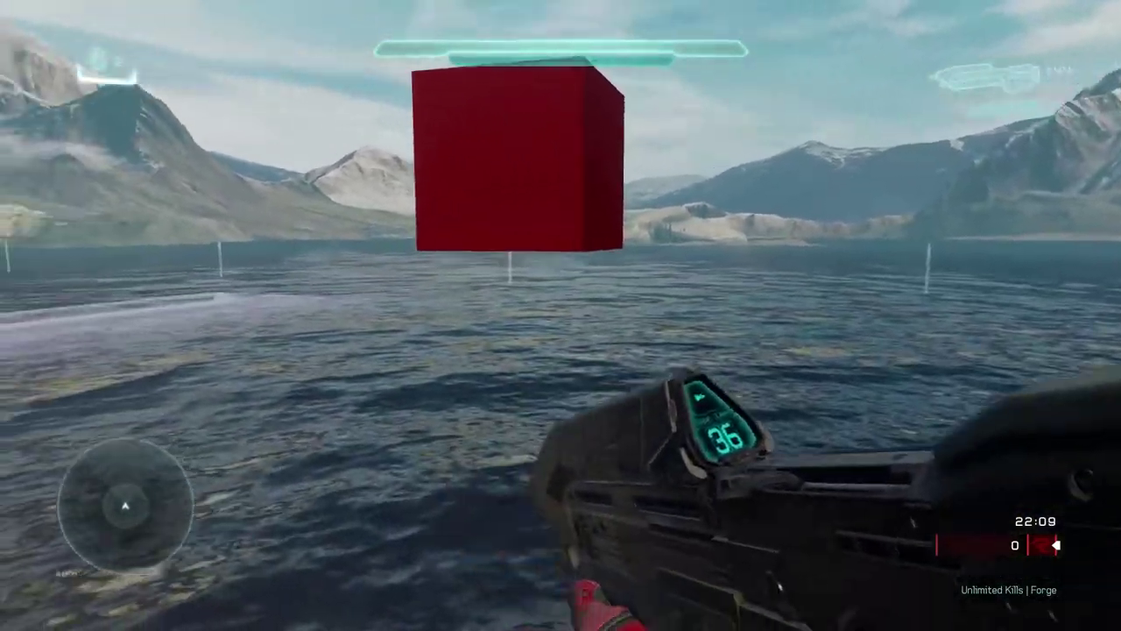
key(w)
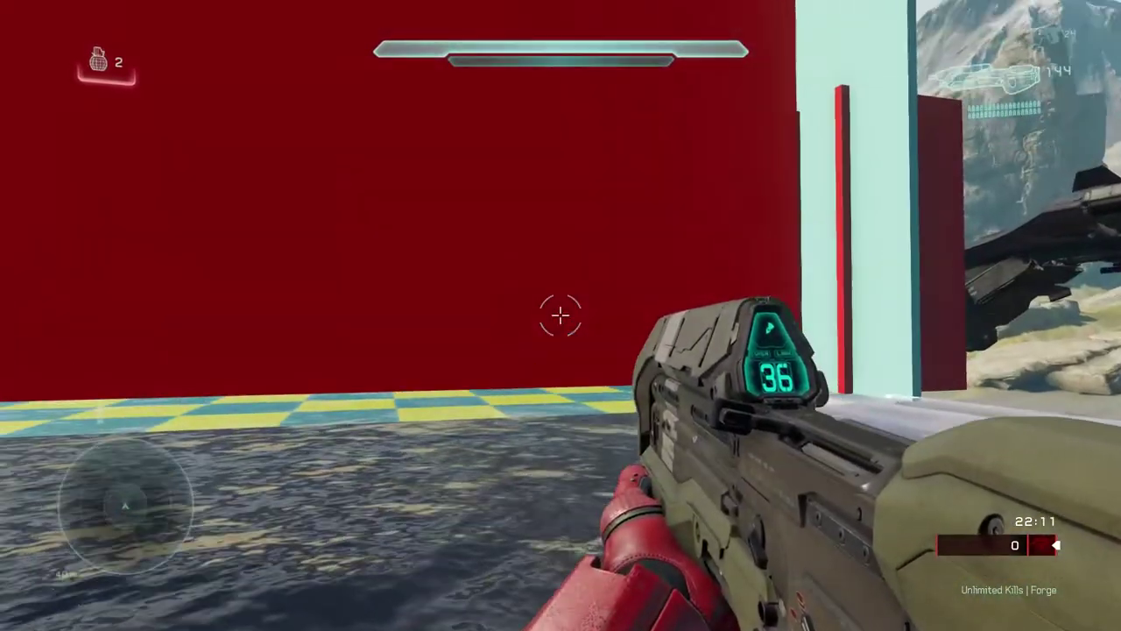
key(s)
Step: Look at the blue switch and the grouped red cube in front of the striped wall from player mode
key(s)
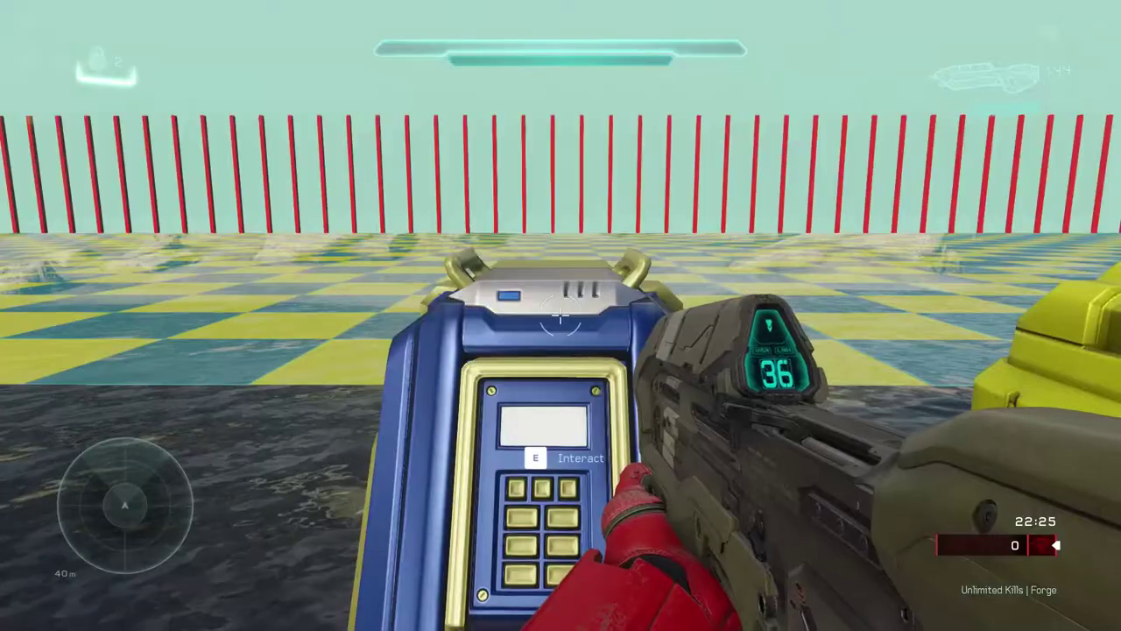
key(s)
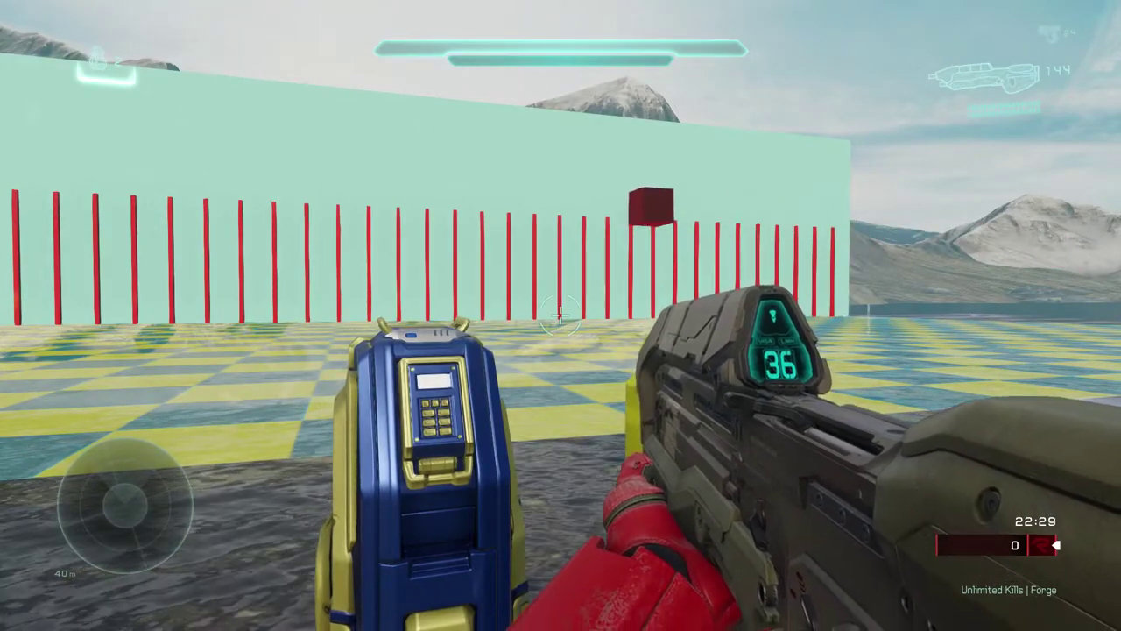
key(s)
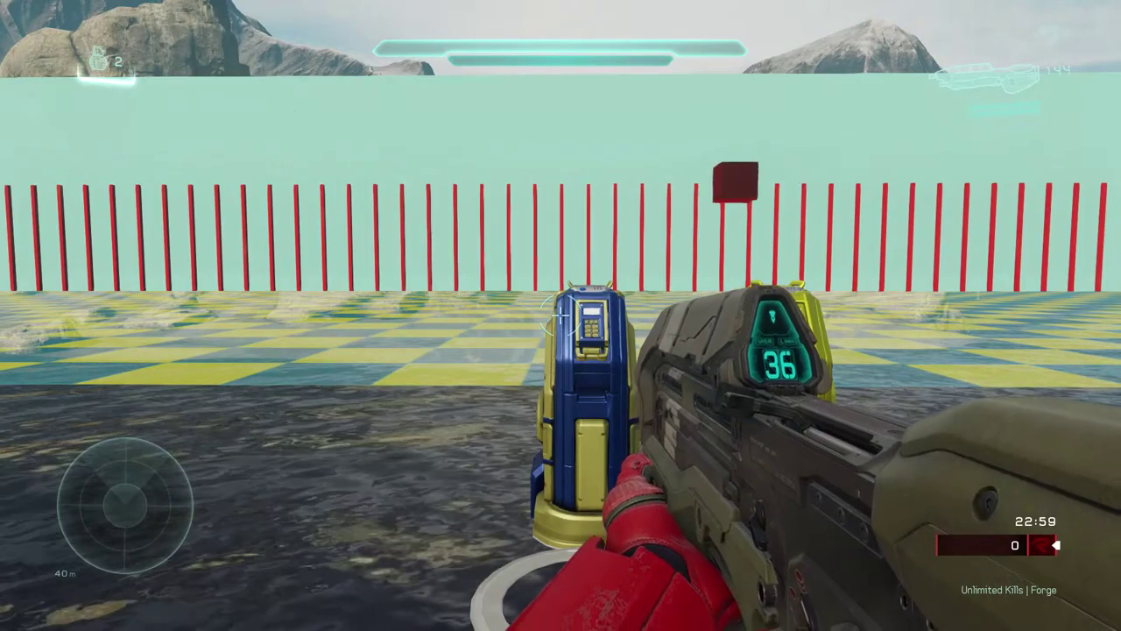
Step: Examine the transparent panel enclosure around the grouped ship, including the small panel above its front
key(d)
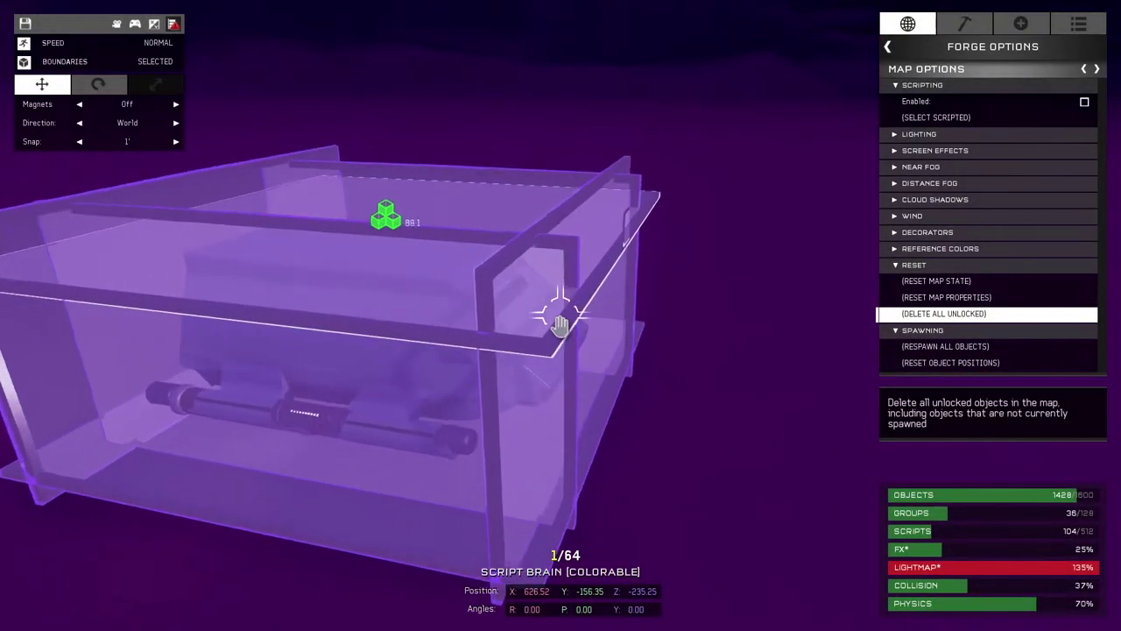
key(d)
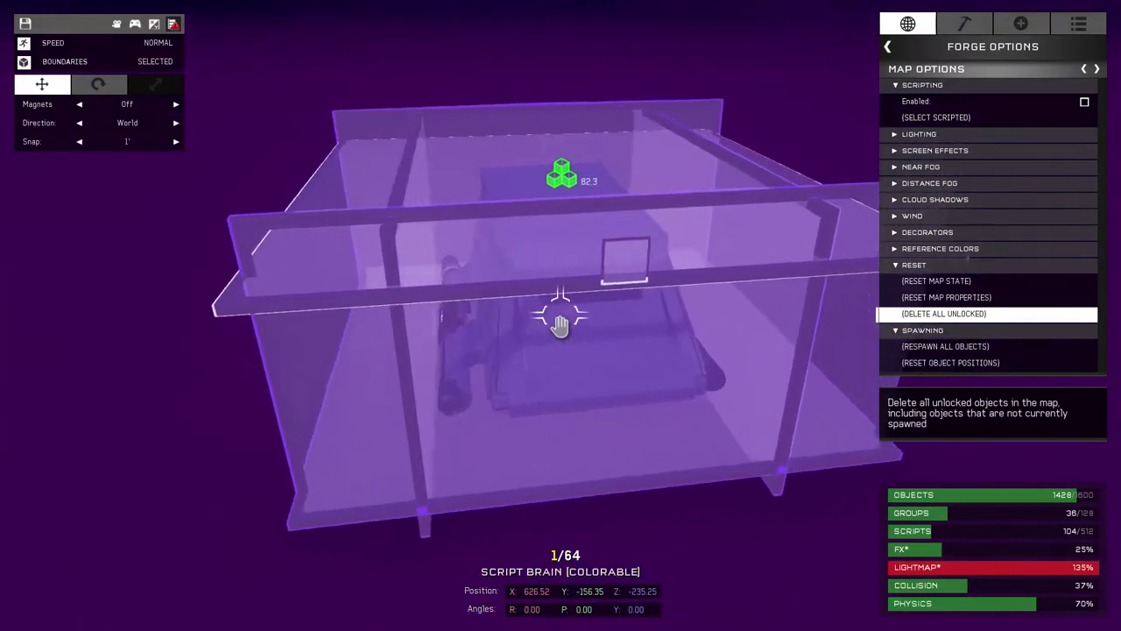
key(shift)
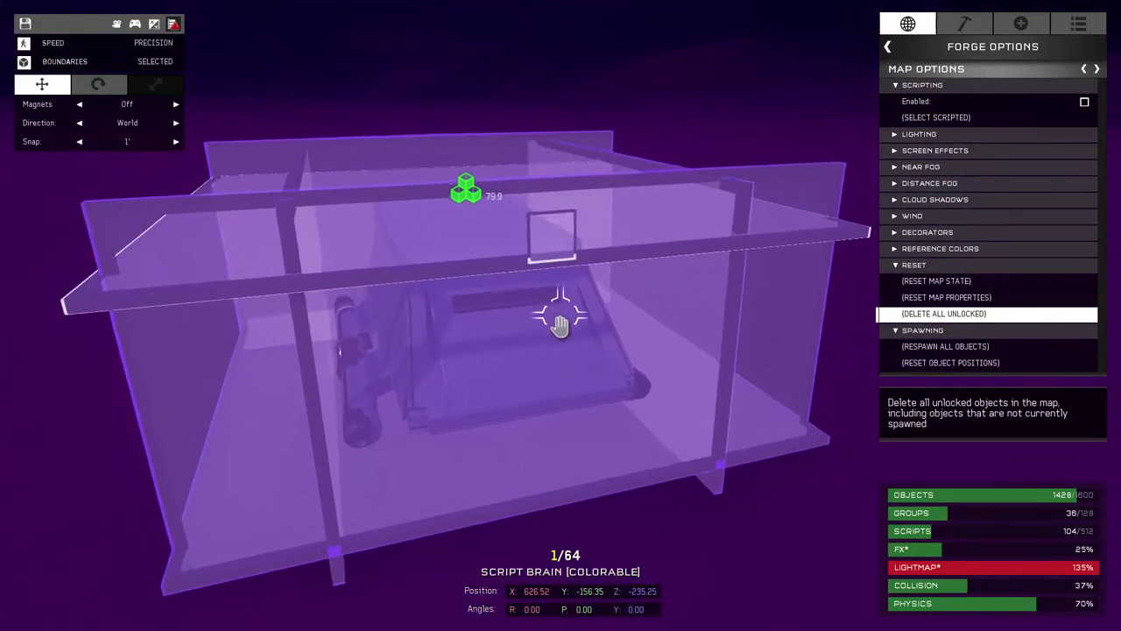
key(d)
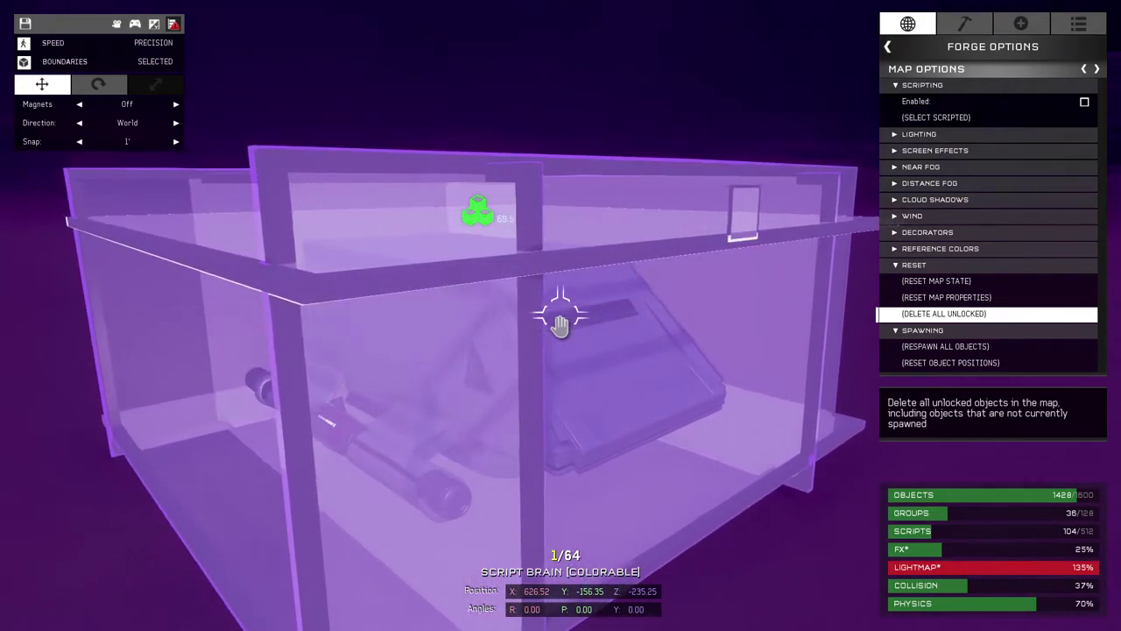
key(a)
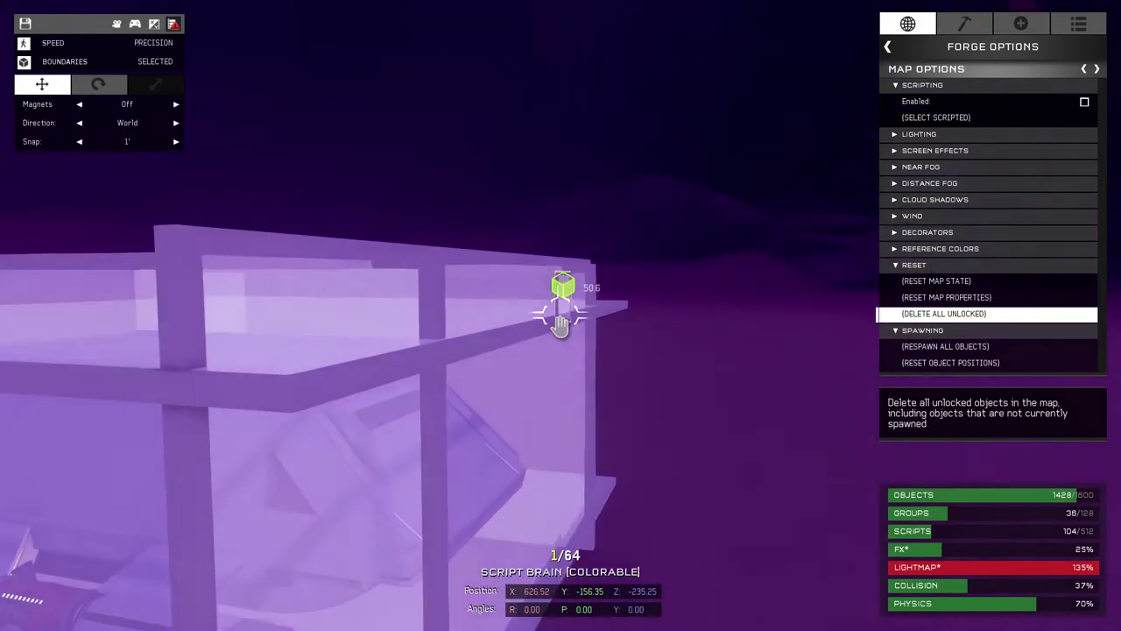
key(w)
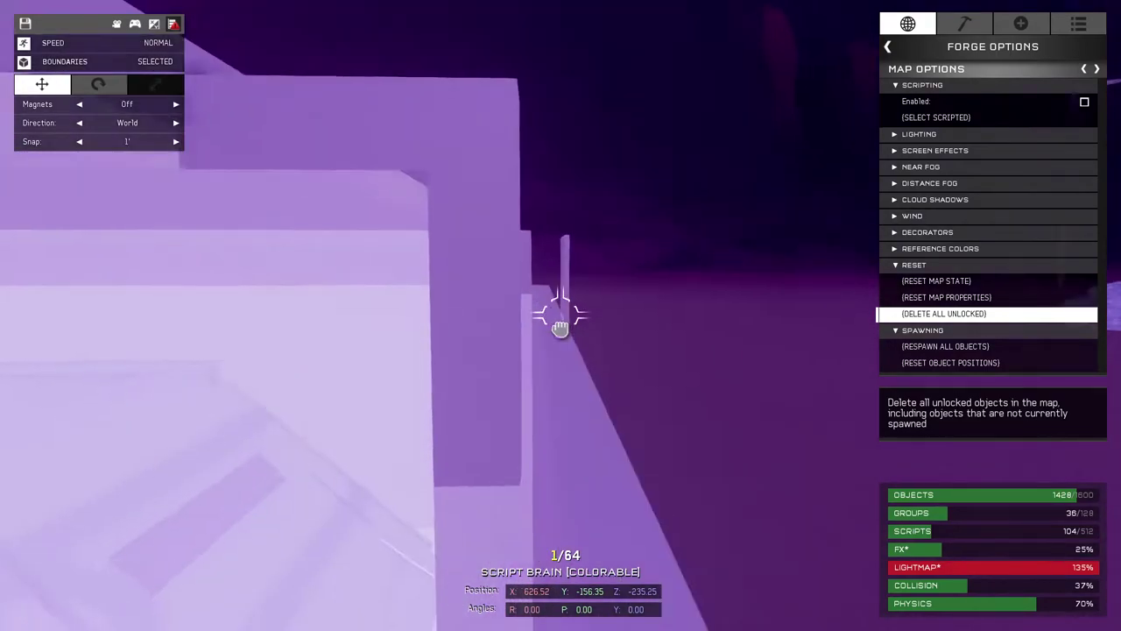
key(w)
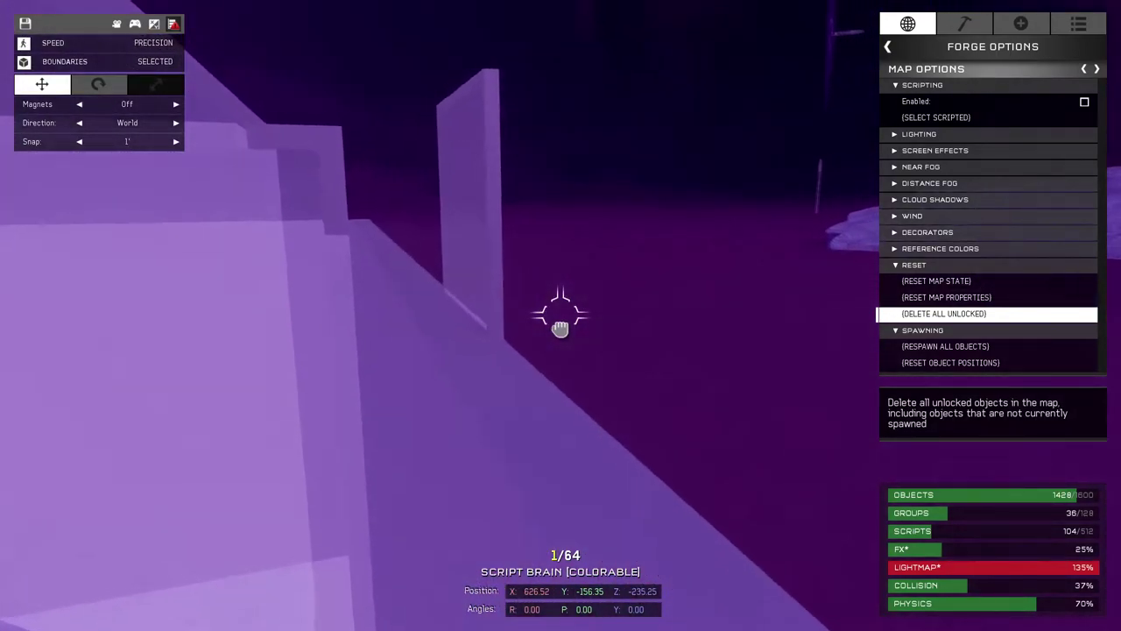
key(d)
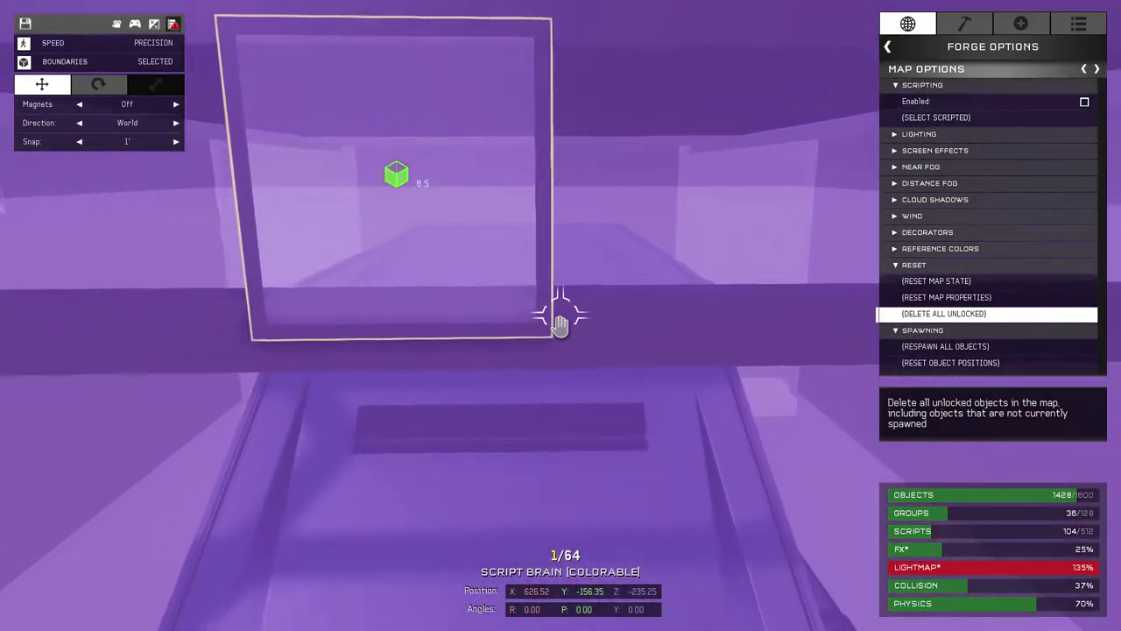
key(d)
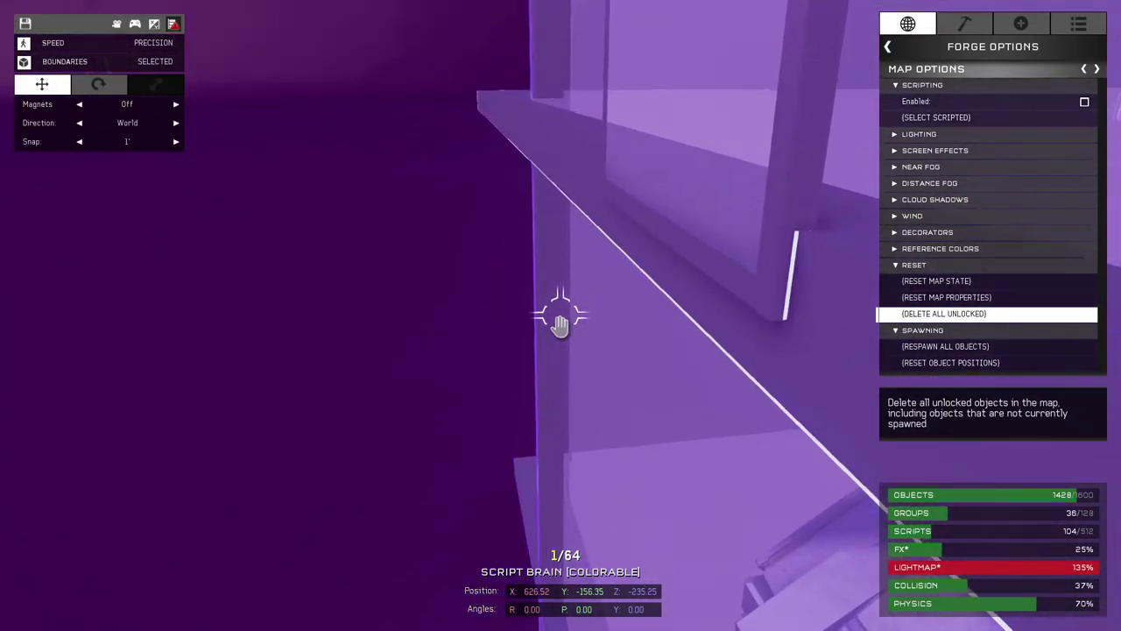
Step: Examine the ship's front, lower edges and side engines through the transparent enclosure panels
key(d)
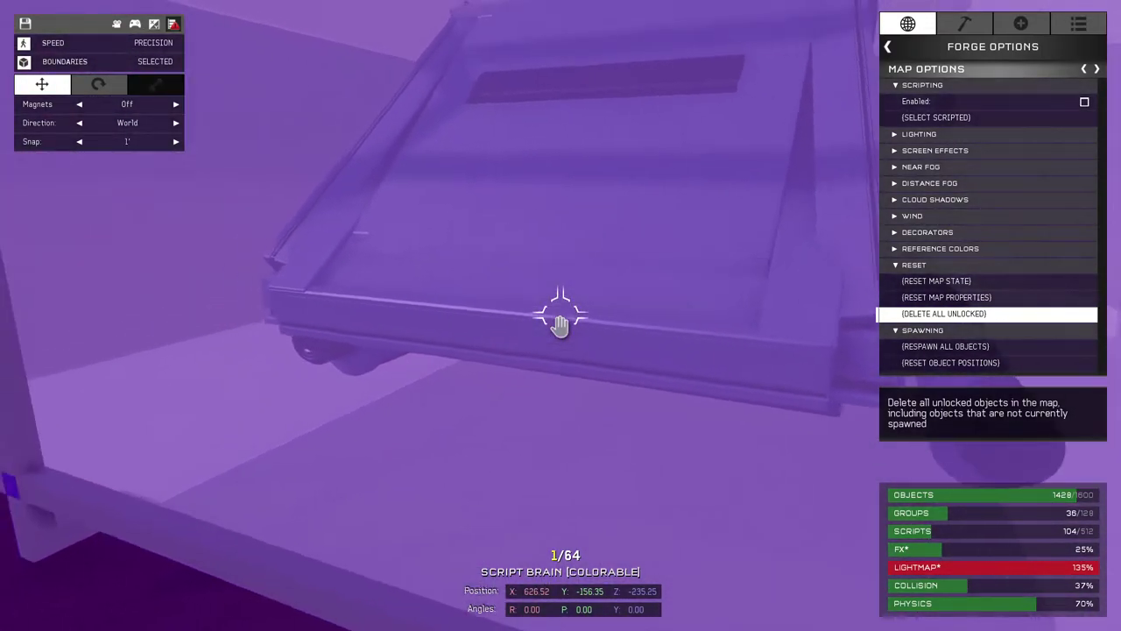
key(s)
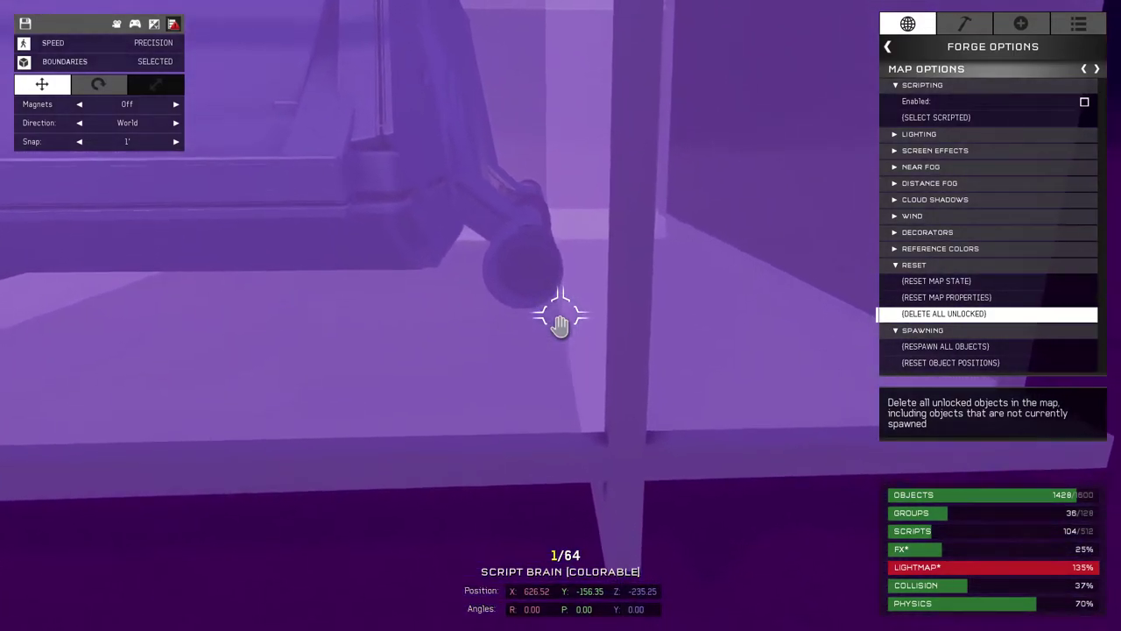
key(w)
key(d)
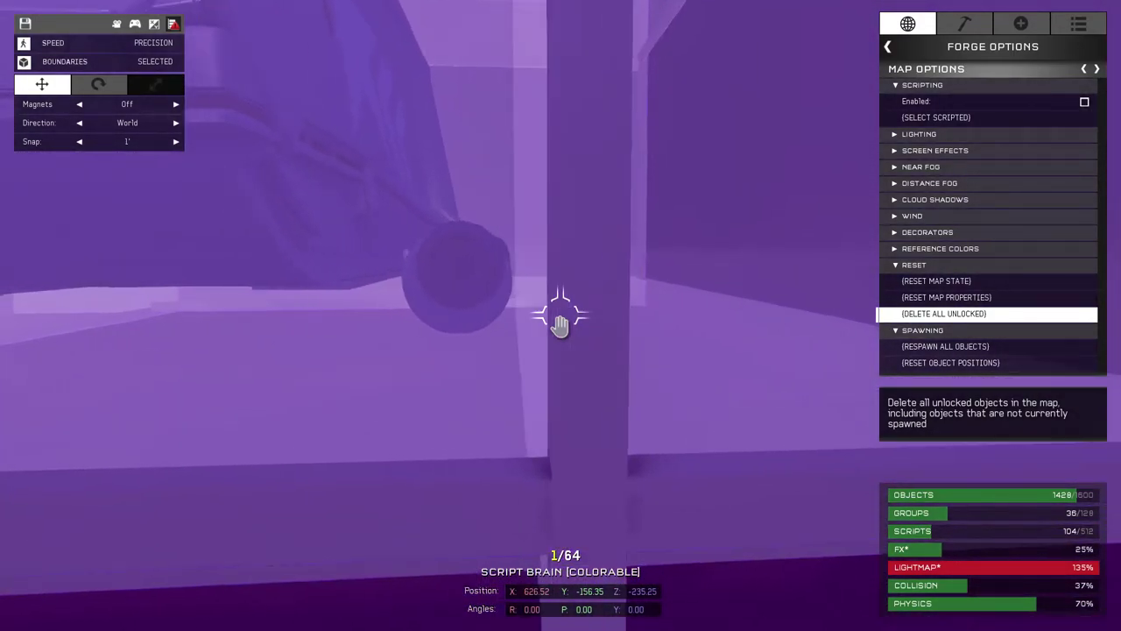
key(d)
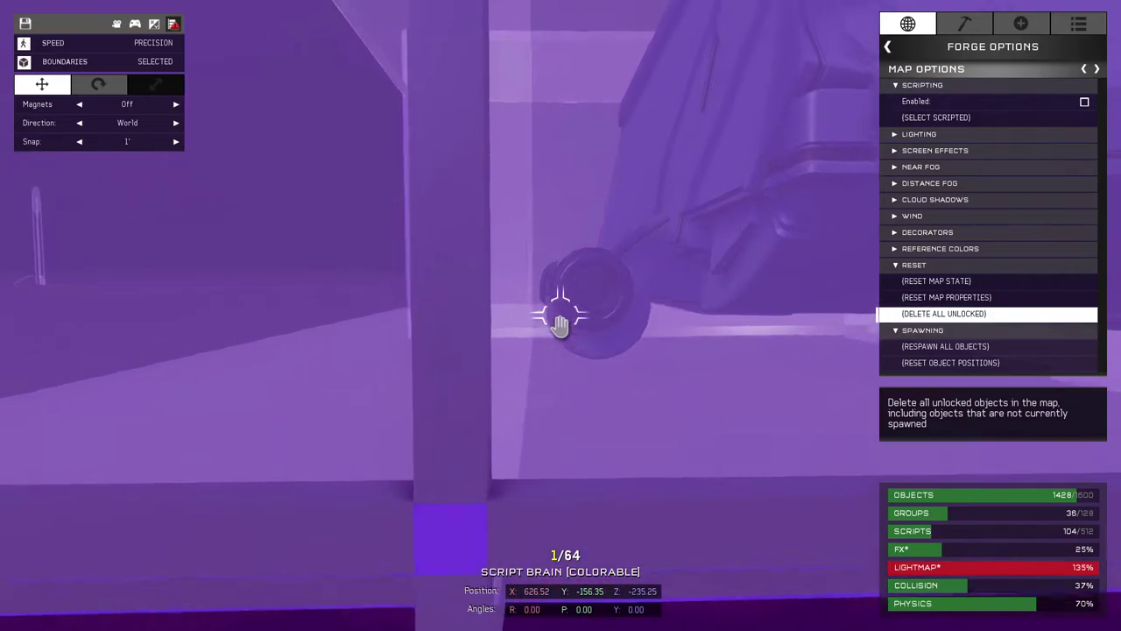
key(a)
key(w)
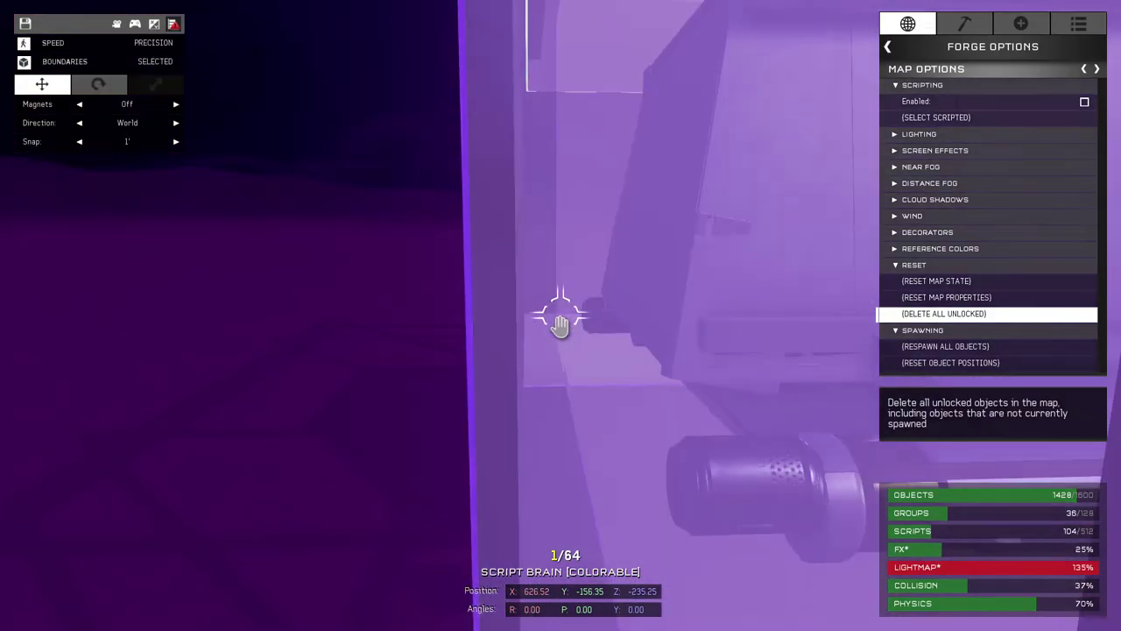
key(s)
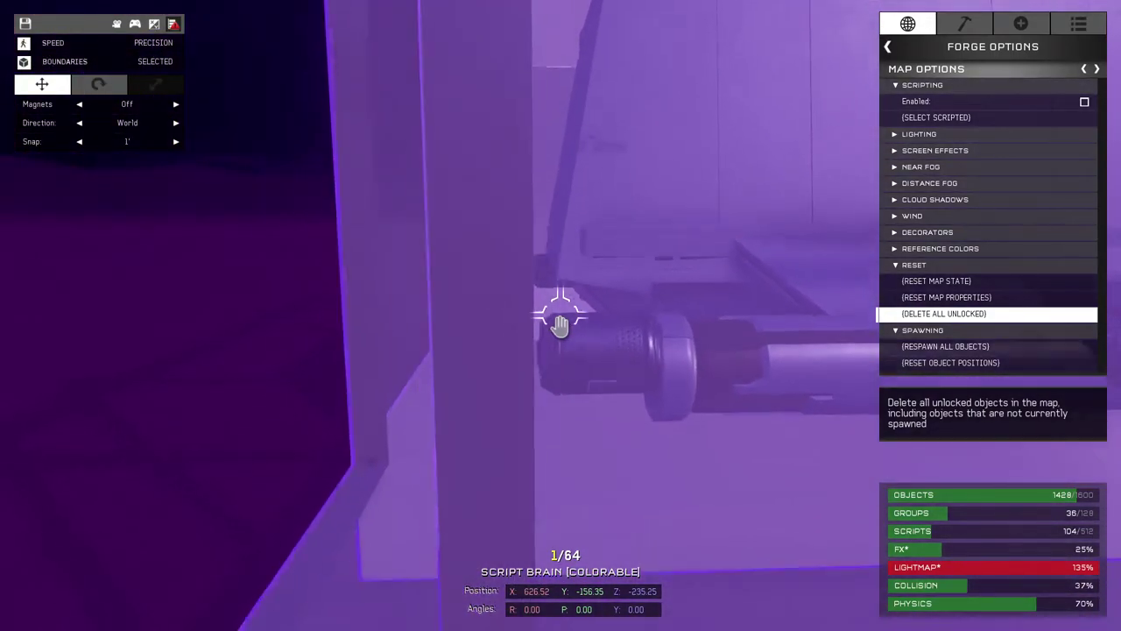
key(w)
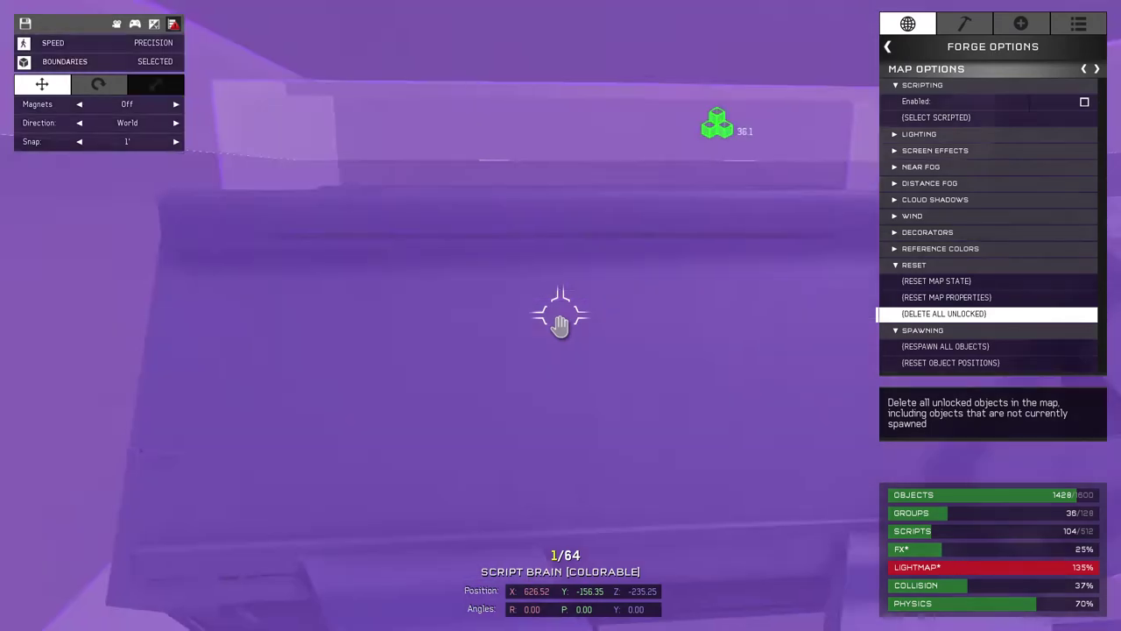
Step: Approach the green and blue switch in player mode to start the ship, and return to Forge mode
key(d)
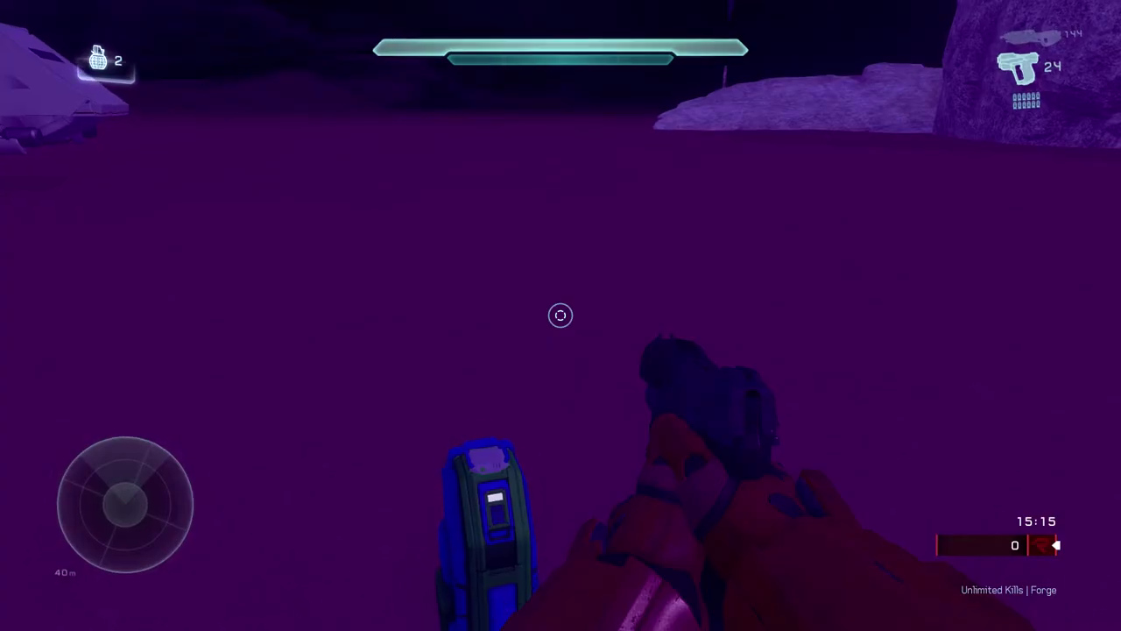
key(w)
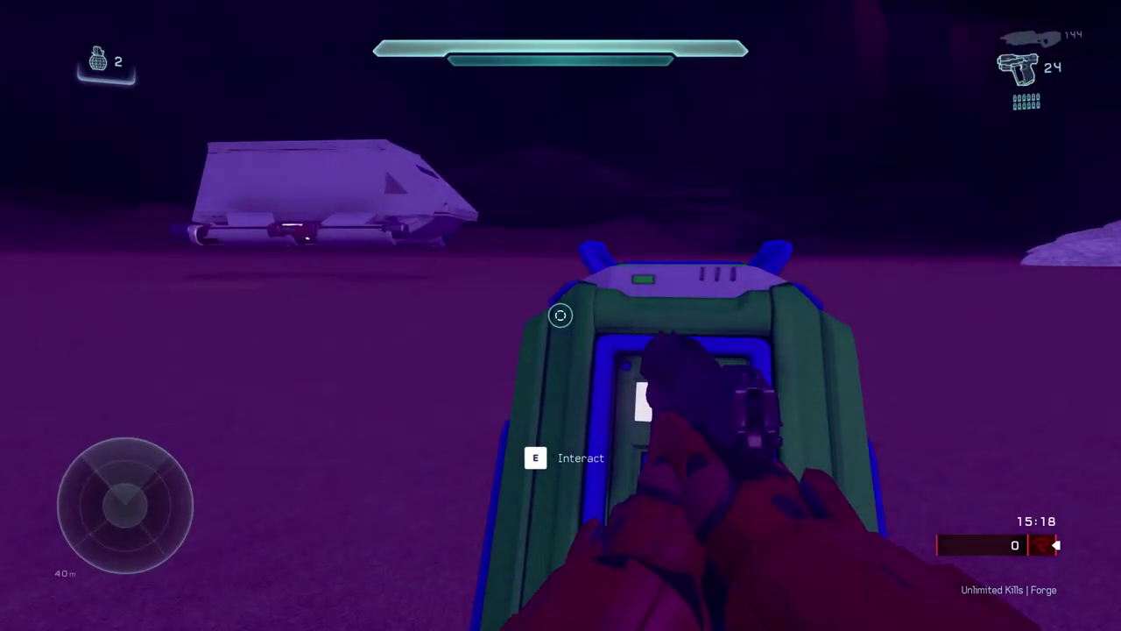
key(Tab)
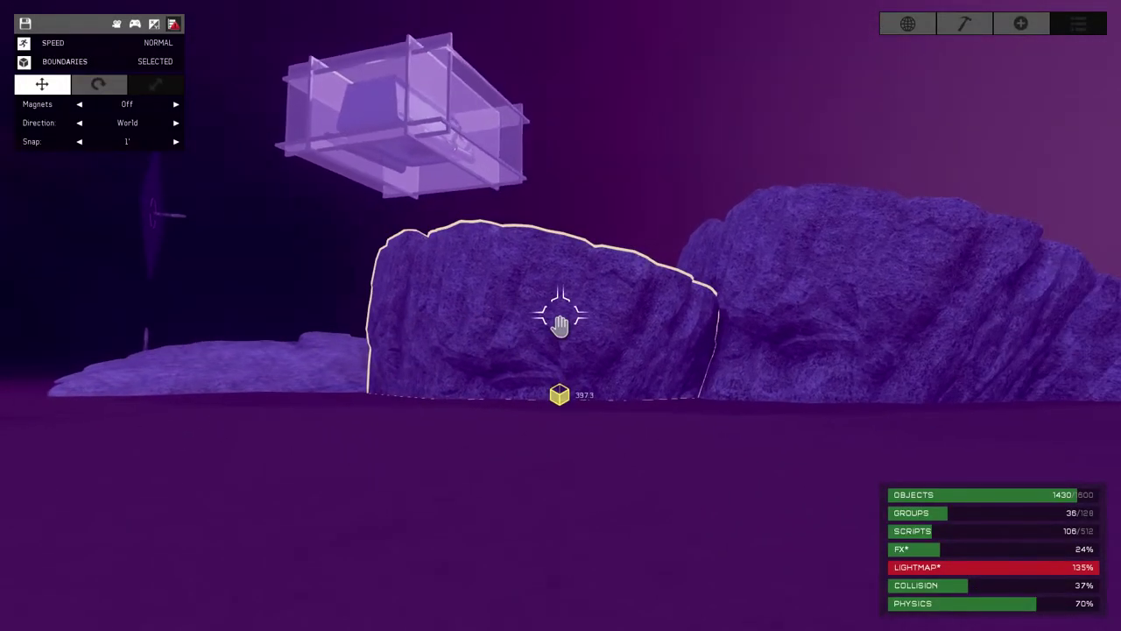
Step: Follow the moving ship in Forge mode past the large rocks to the columns in the rock passage
key(w)
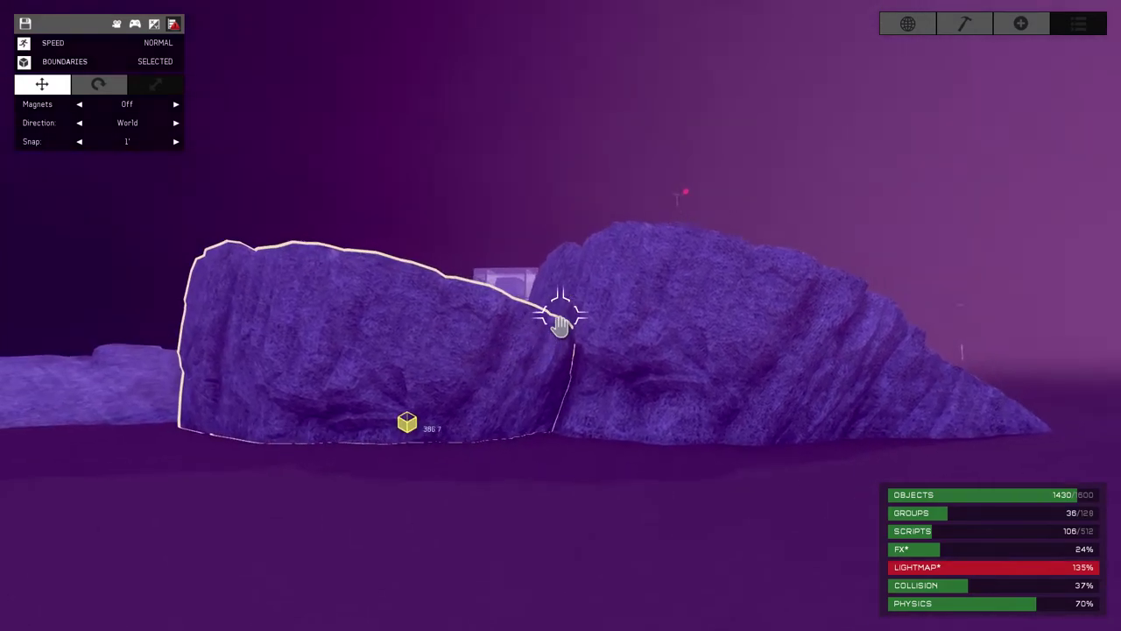
key(shift)
key(w)
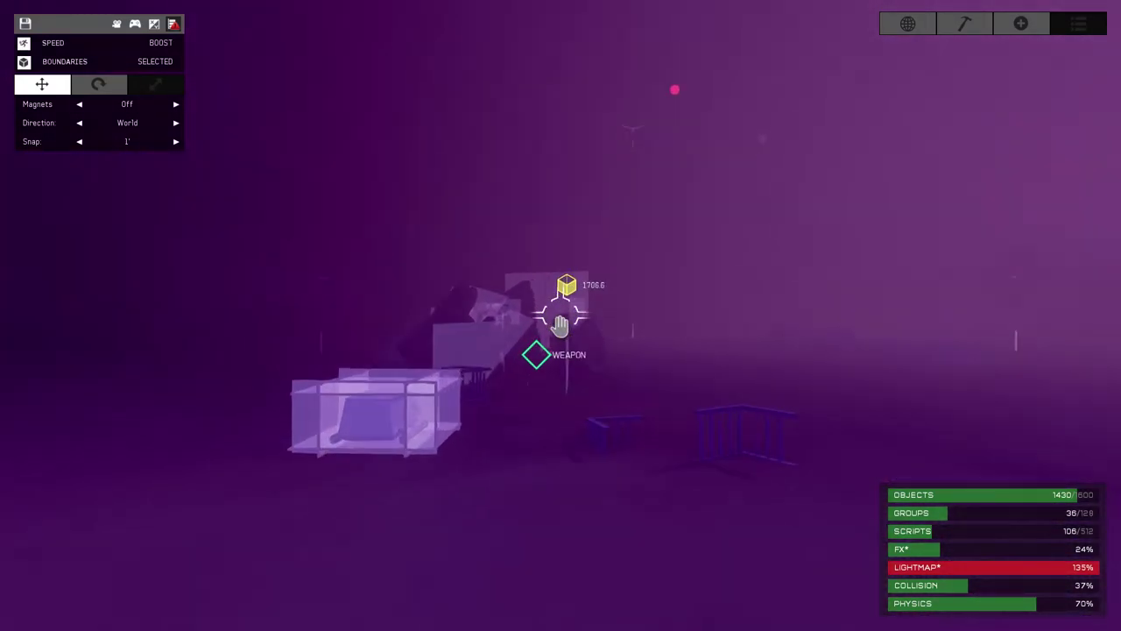
key(w)
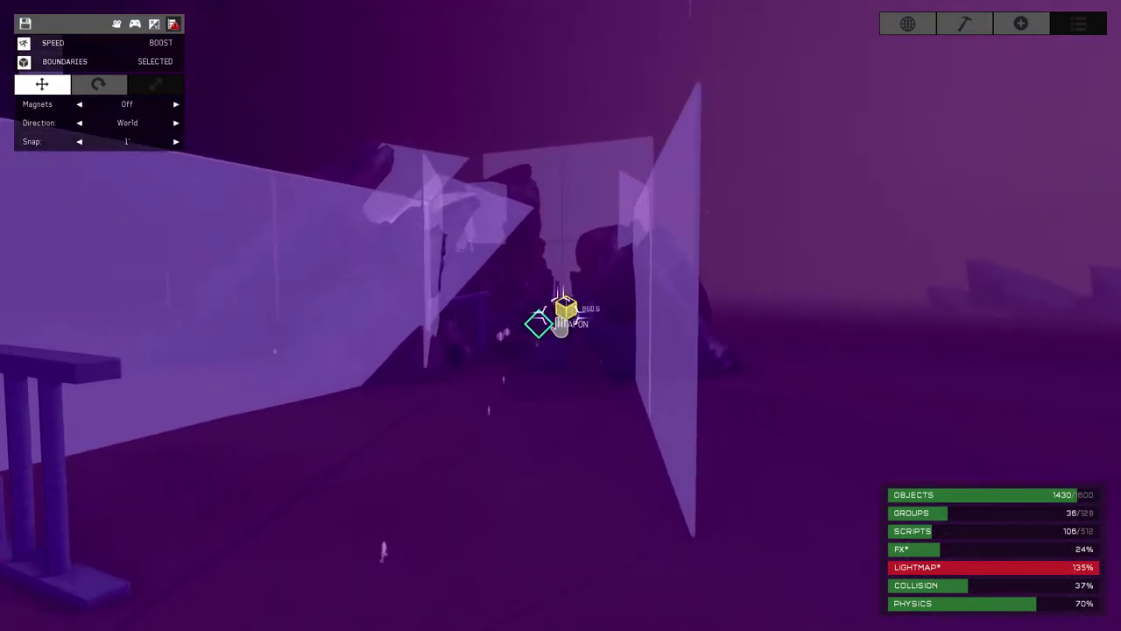
key(s)
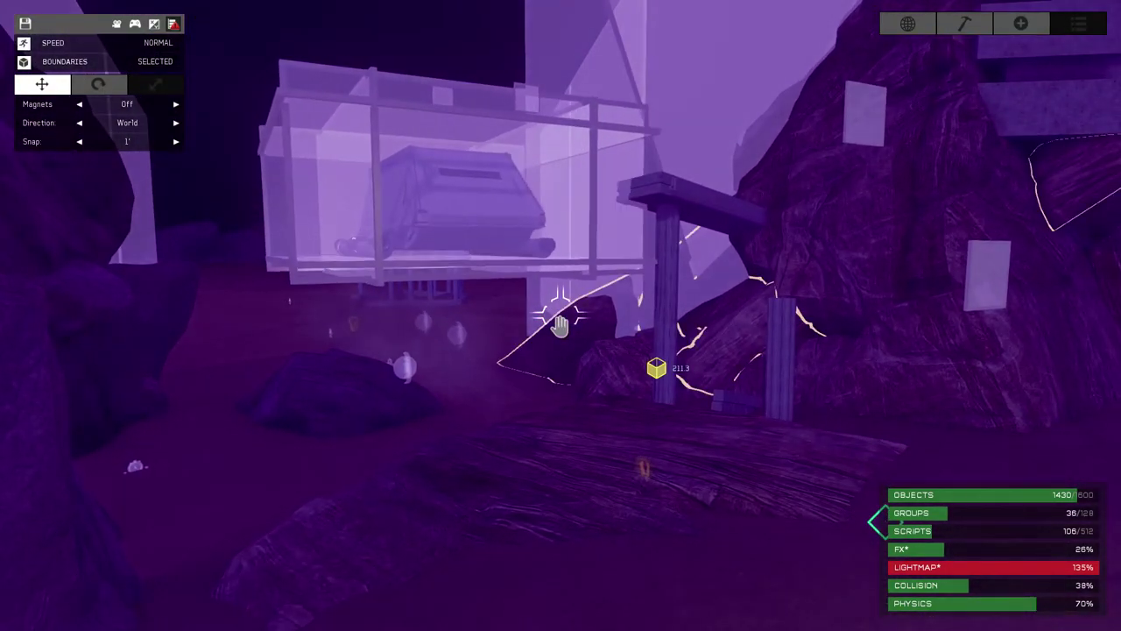
key(s)
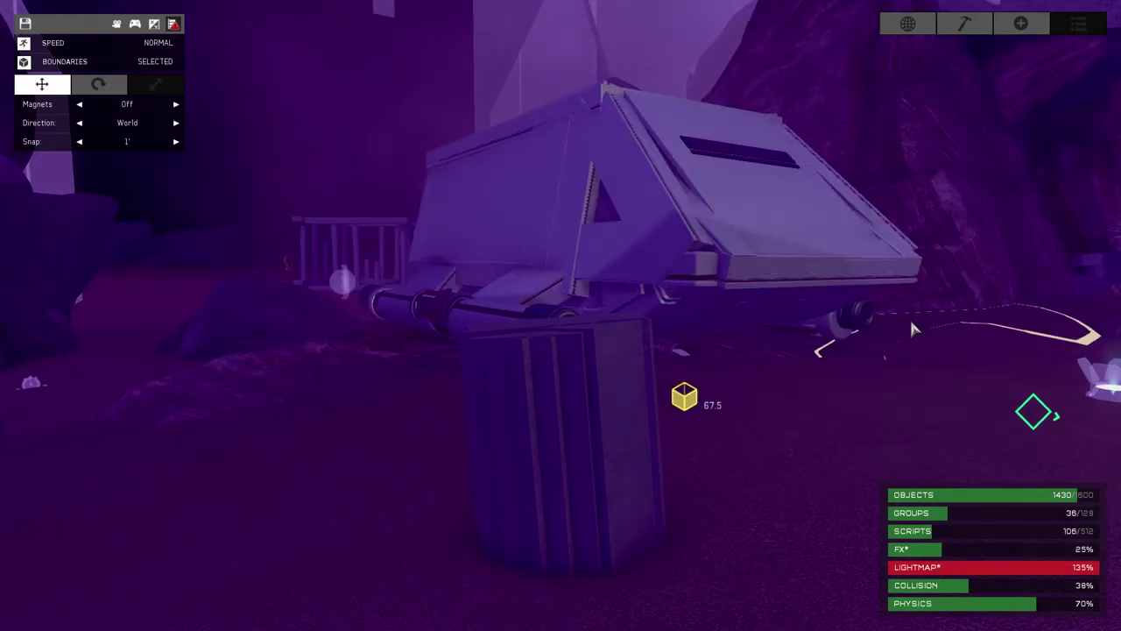
Step: Inspect the grouped ship and its script connection lines from above, and switch to player mode beside it
key(e)
right_drag(912, 324, 560, 325)
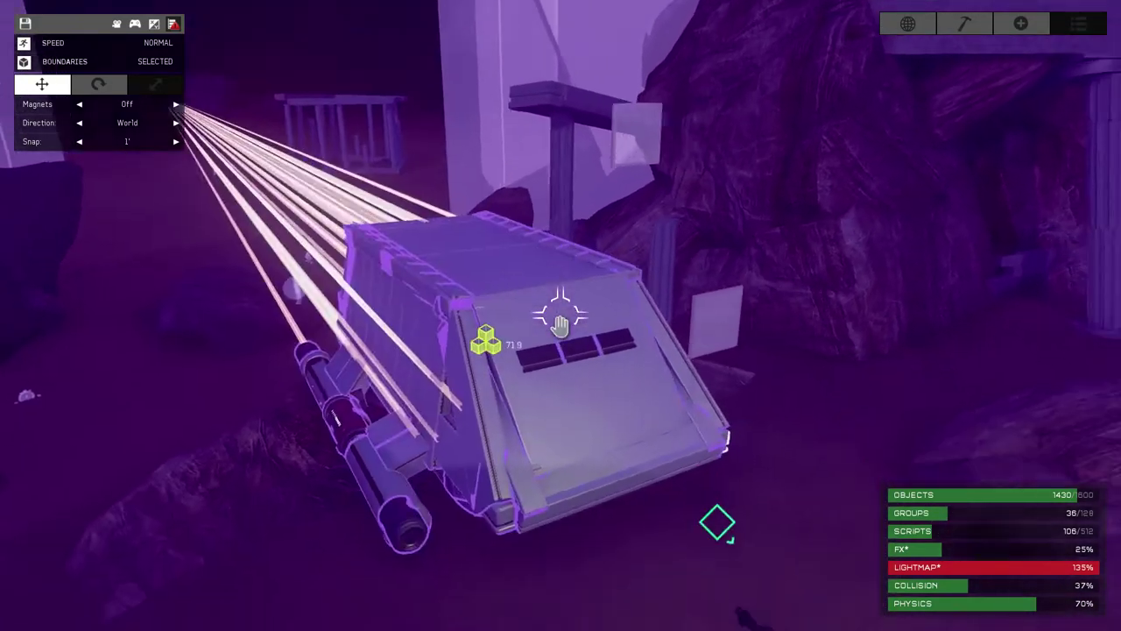
key(d)
key(Tab)
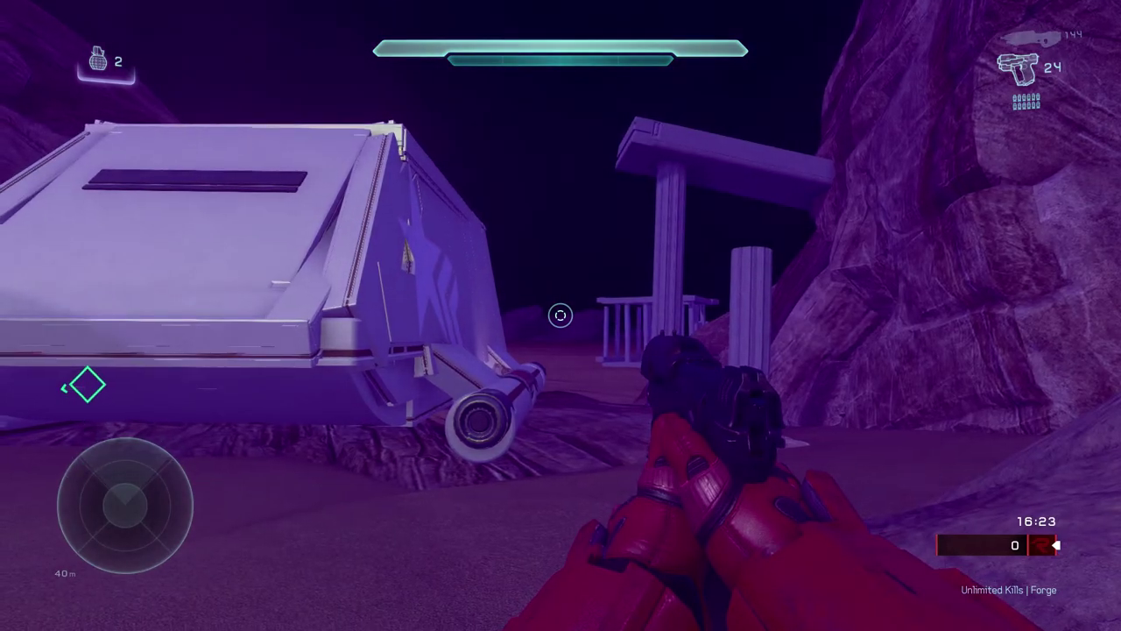
Step: Take up a position facing the stone columns in player mode to watch the ship's route through the rock passage
key(space)
key(w)
key(space)
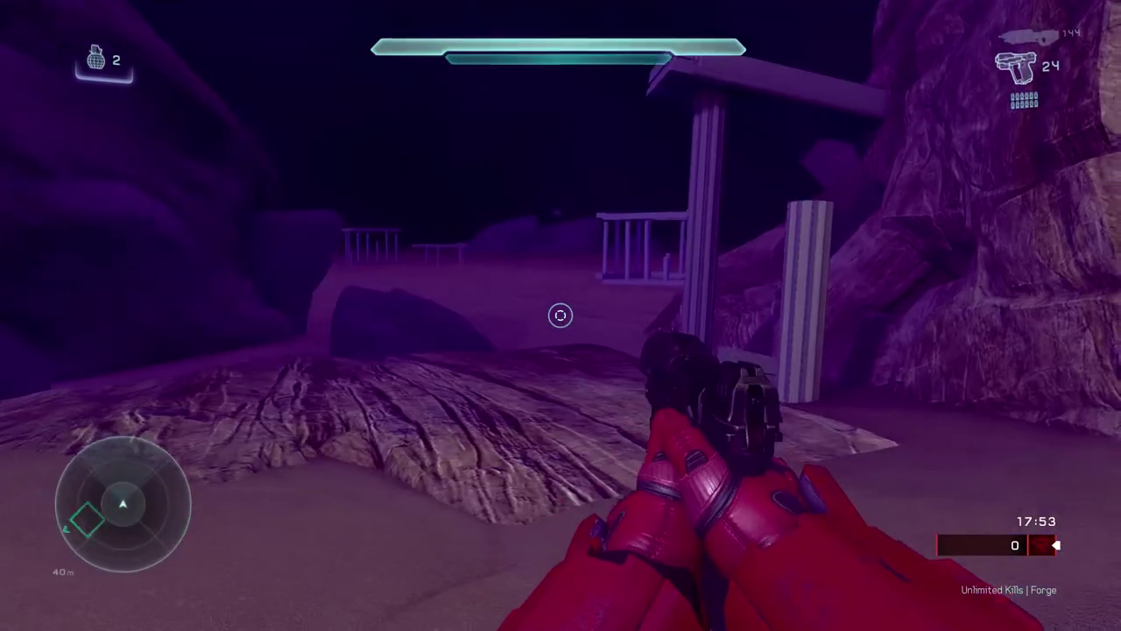
key(w)
key(w)
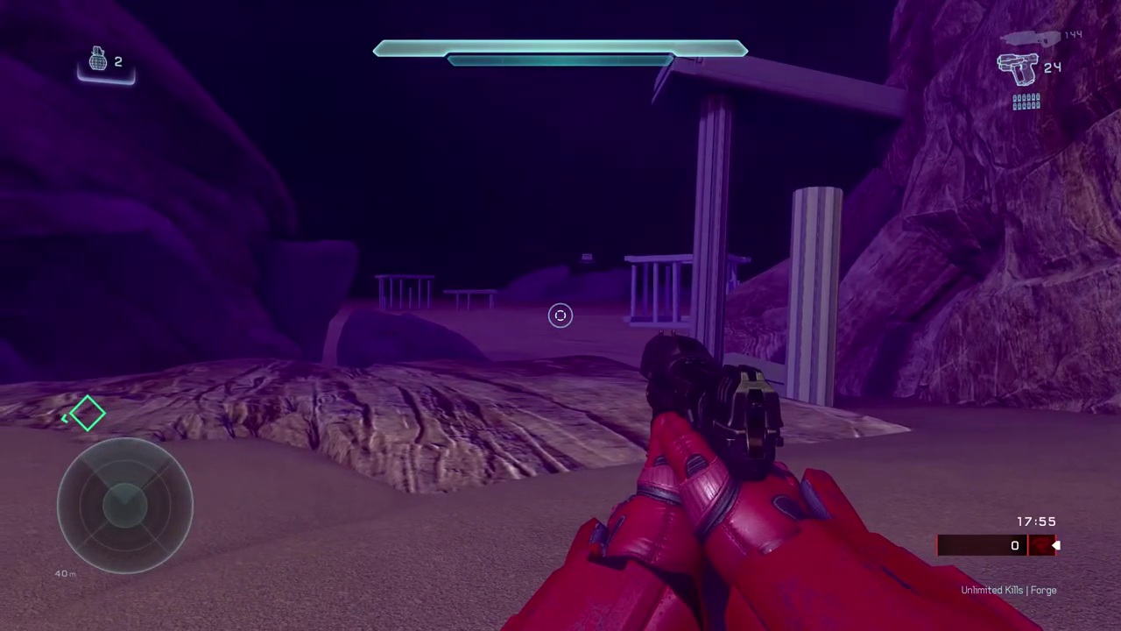